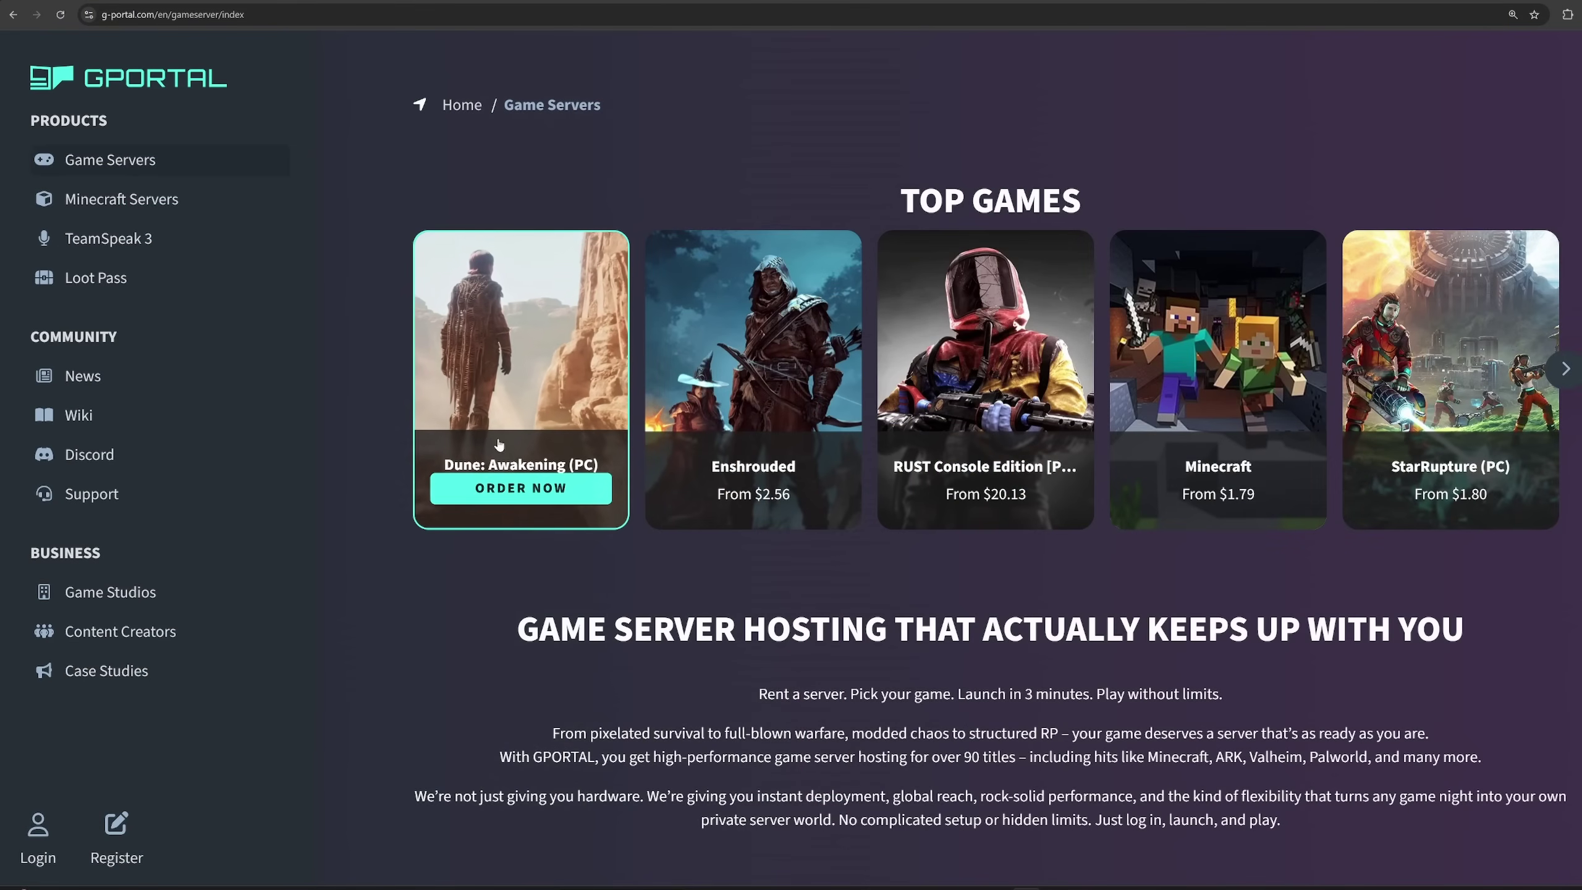
# Scroll through the G-Portal home page's featured game server hosting offers.
pyautogui.moveTo(797, 430)
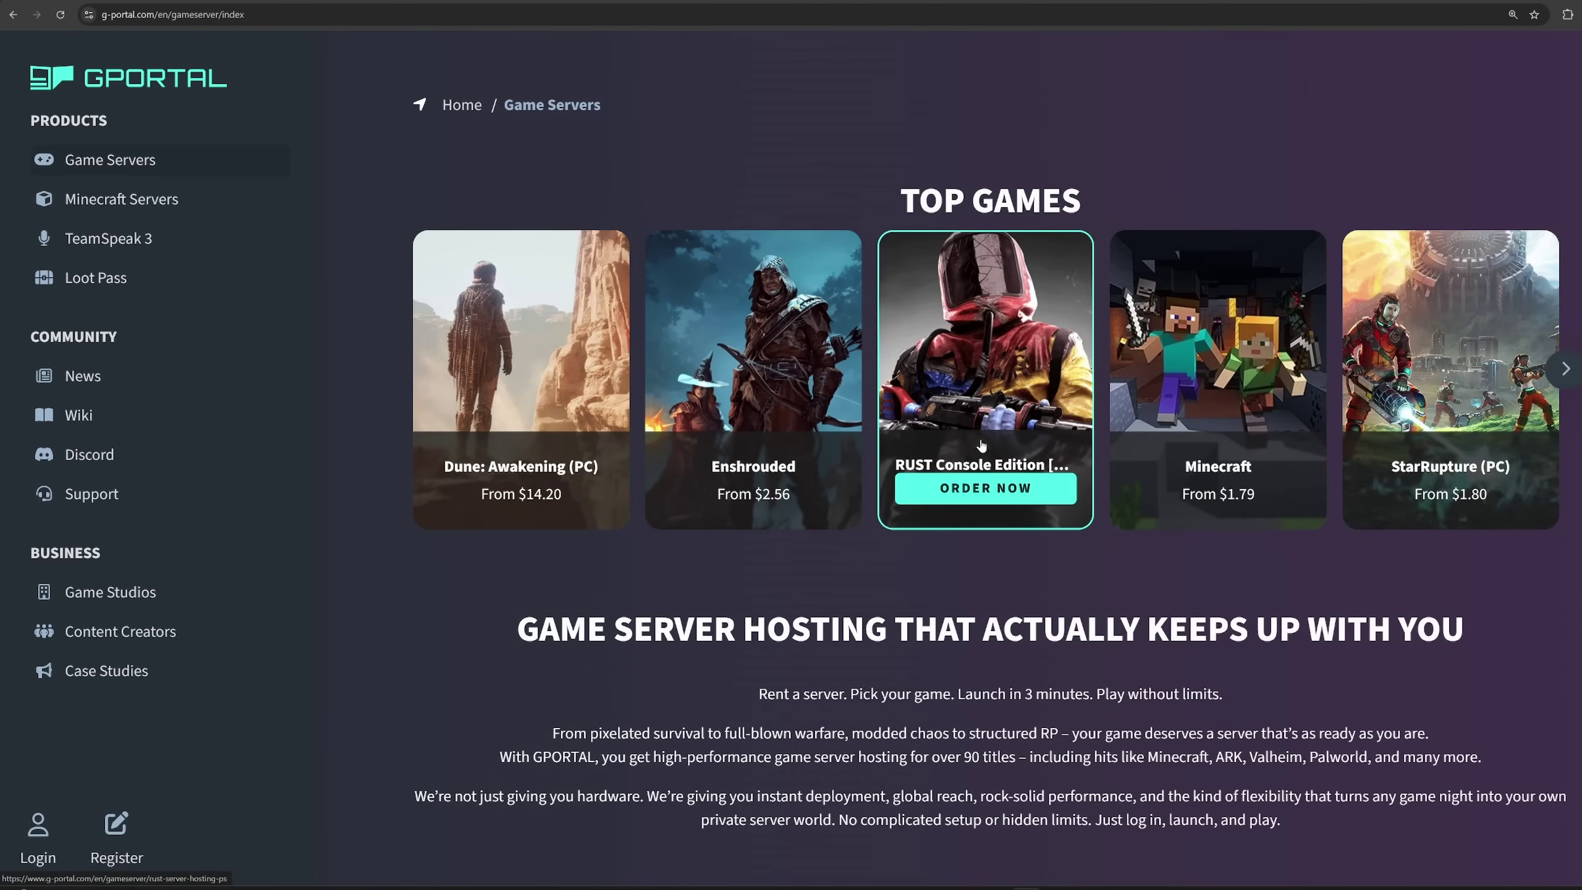
pyautogui.moveTo(1442, 437)
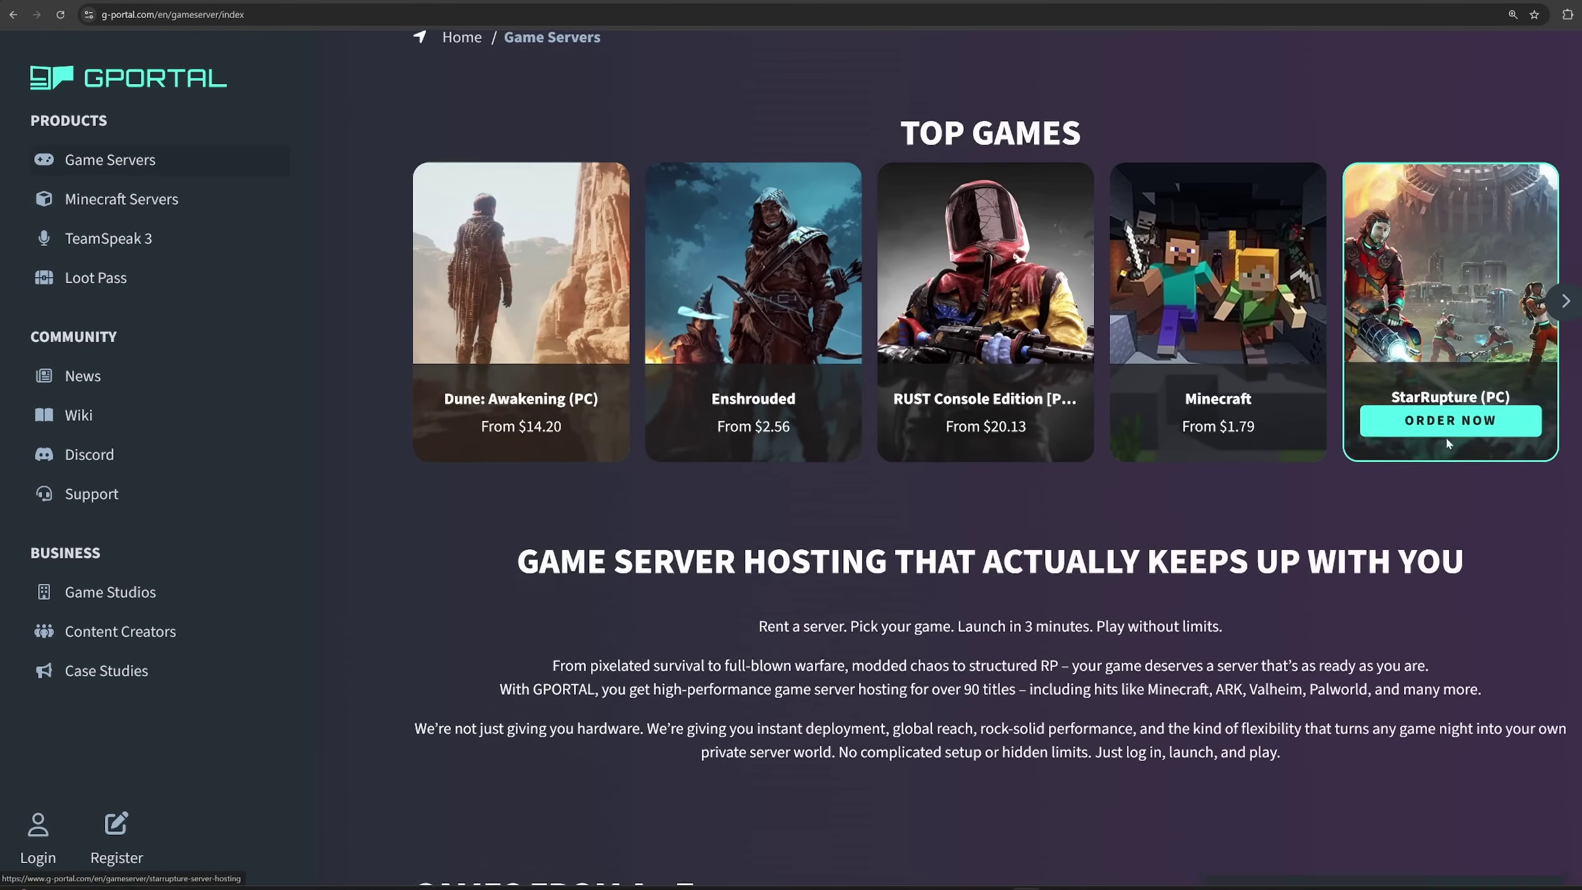
pyautogui.scroll(-10, 1442, 437)
pyautogui.scroll(-4, 1444, 451)
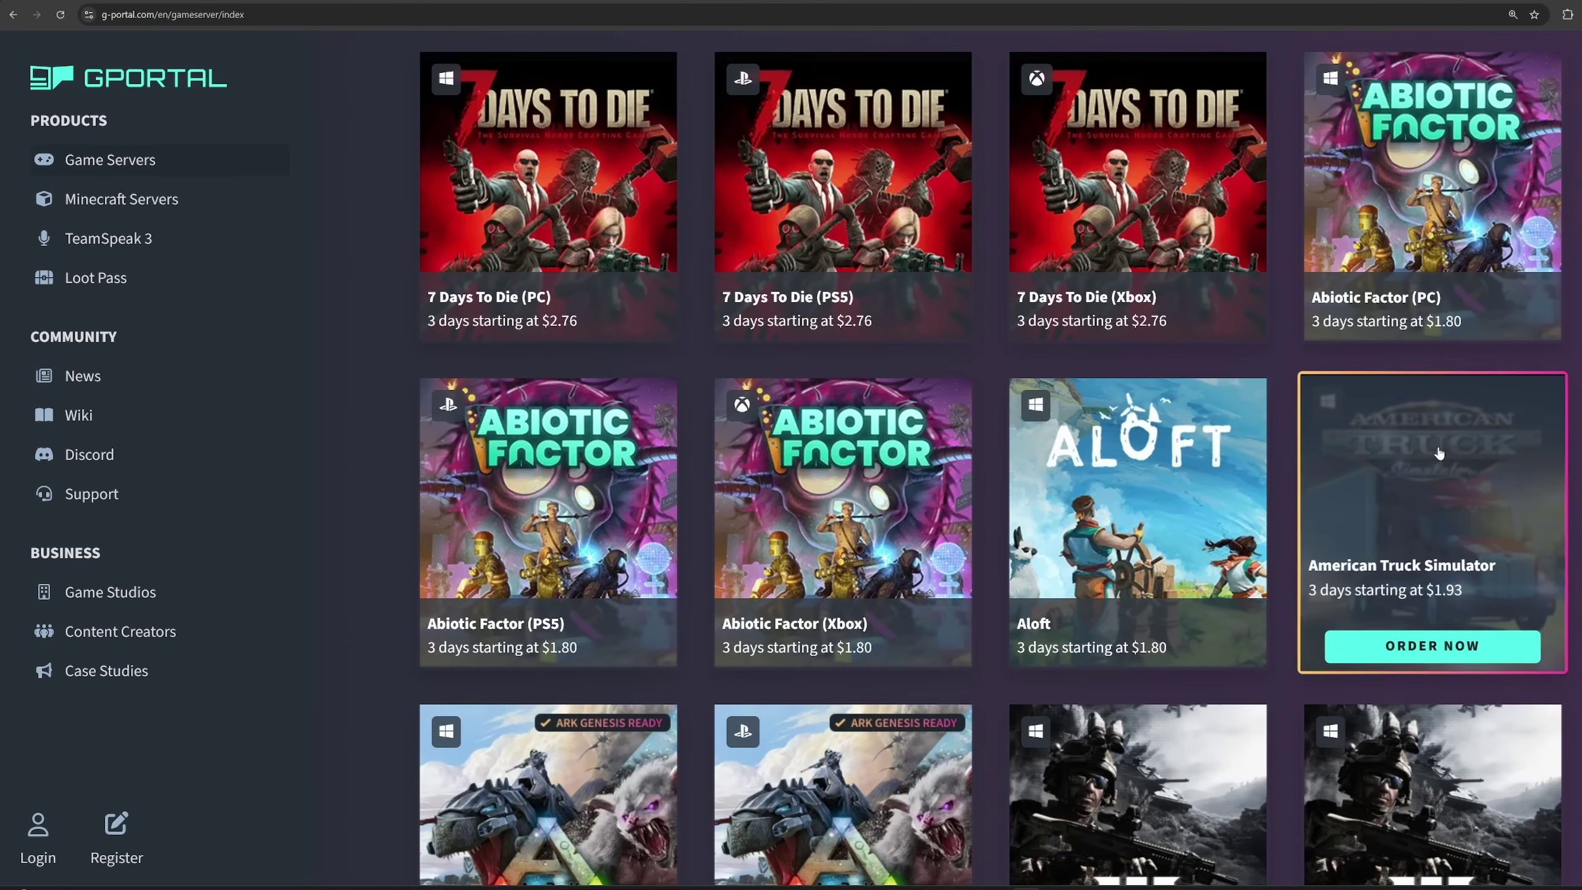
pyautogui.scroll(-5, 1575, 462)
pyautogui.scroll(-12, 1577, 461)
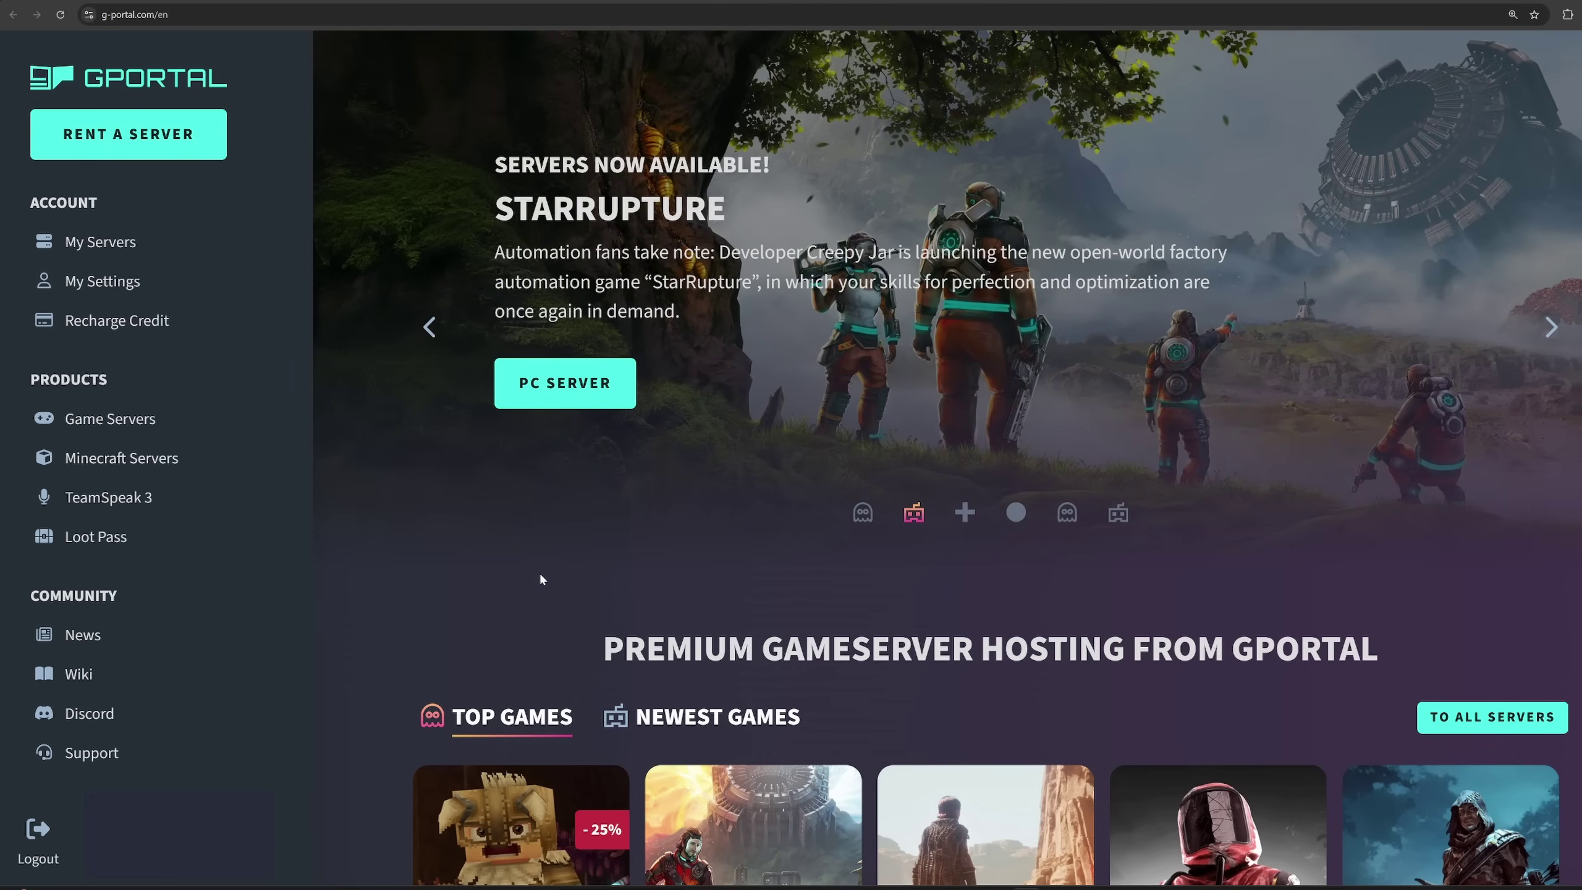
# Open the full game server list and search 'hyt' to show only Hytale (PC).
pyautogui.scroll(-3, 540, 579)
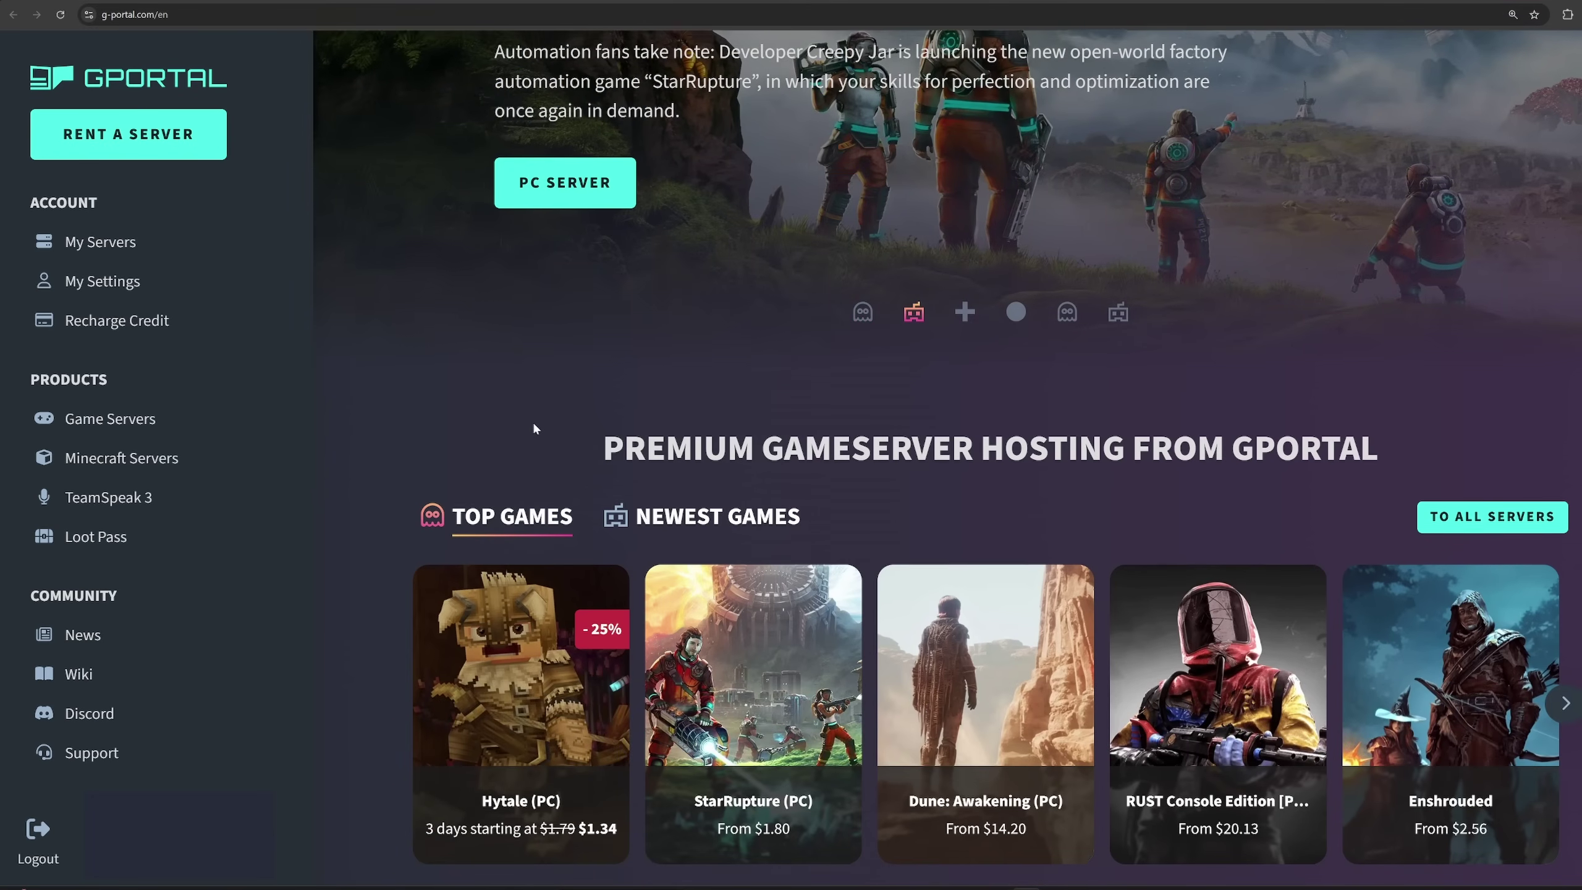
pyautogui.scroll(-2, 534, 428)
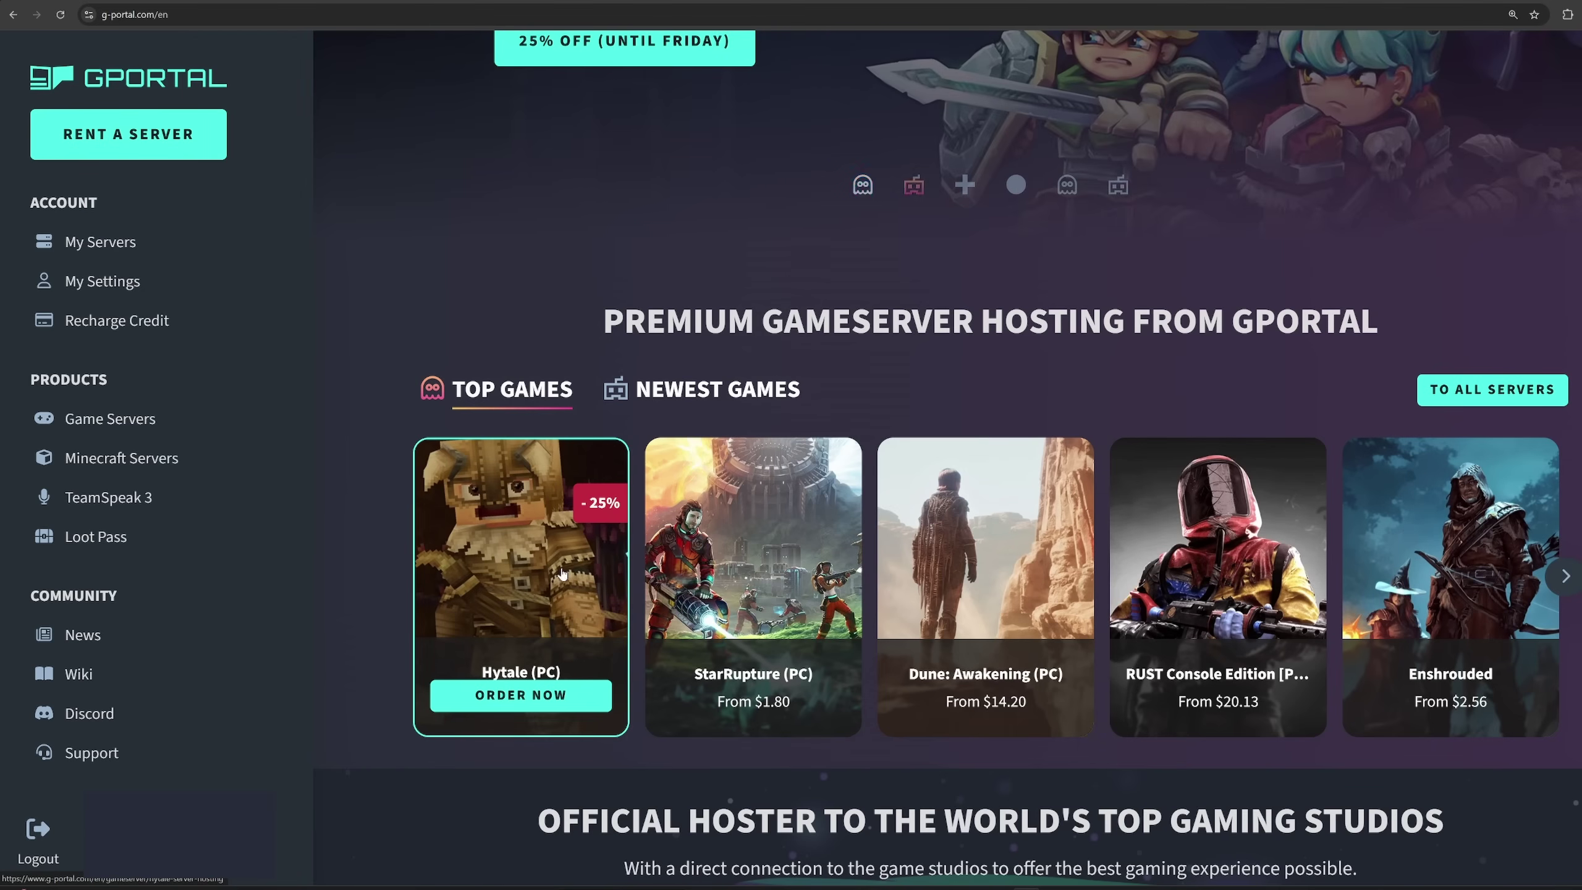
pyautogui.click(1454, 392)
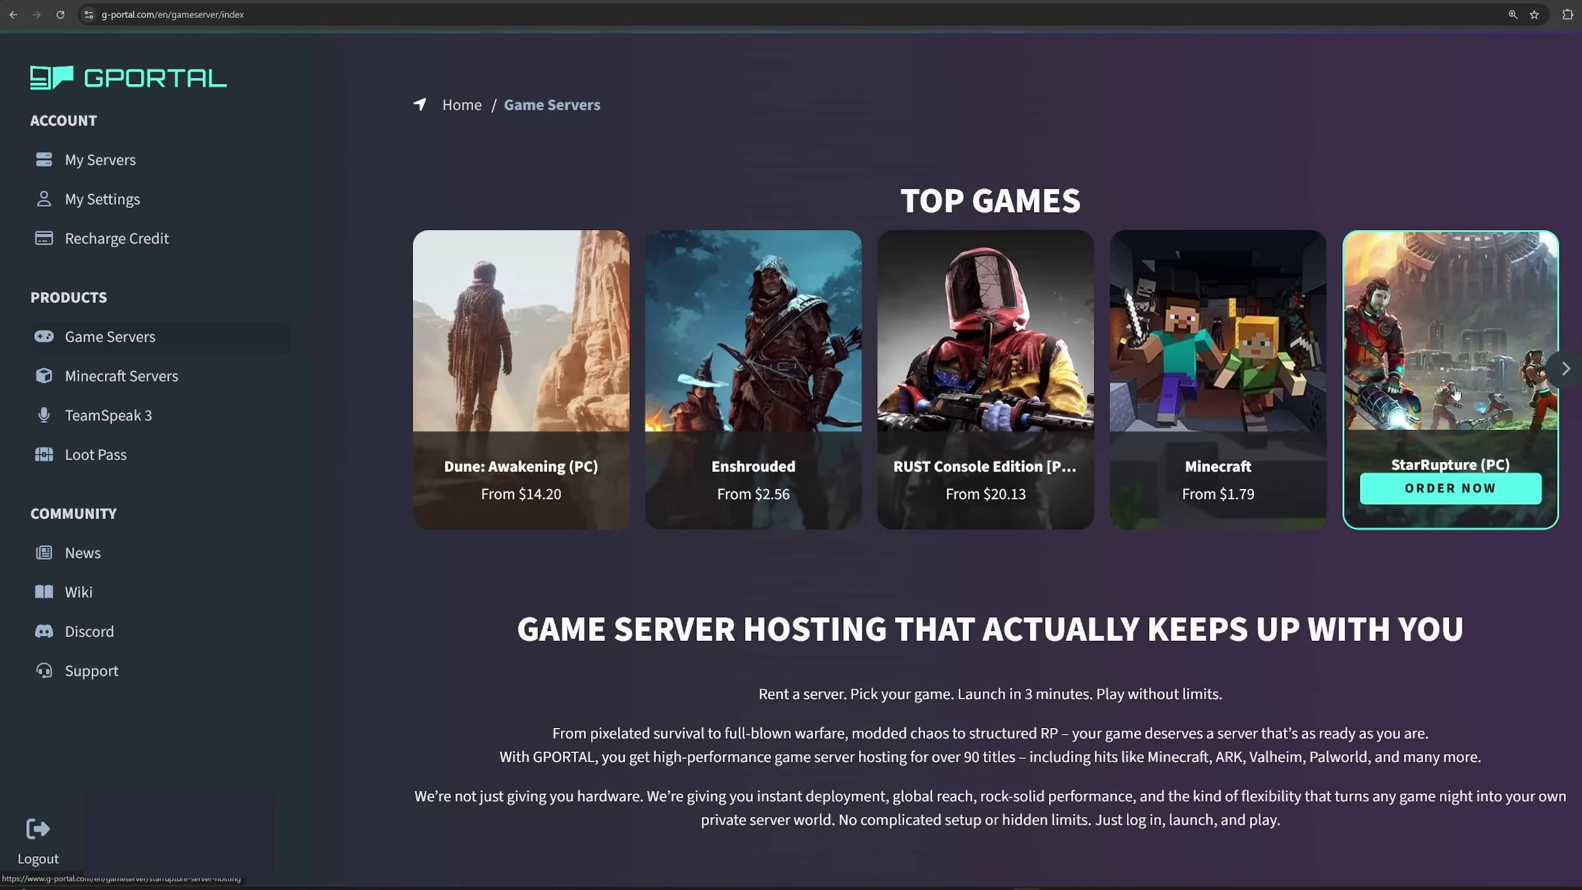
pyautogui.scroll(-6, 1277, 595)
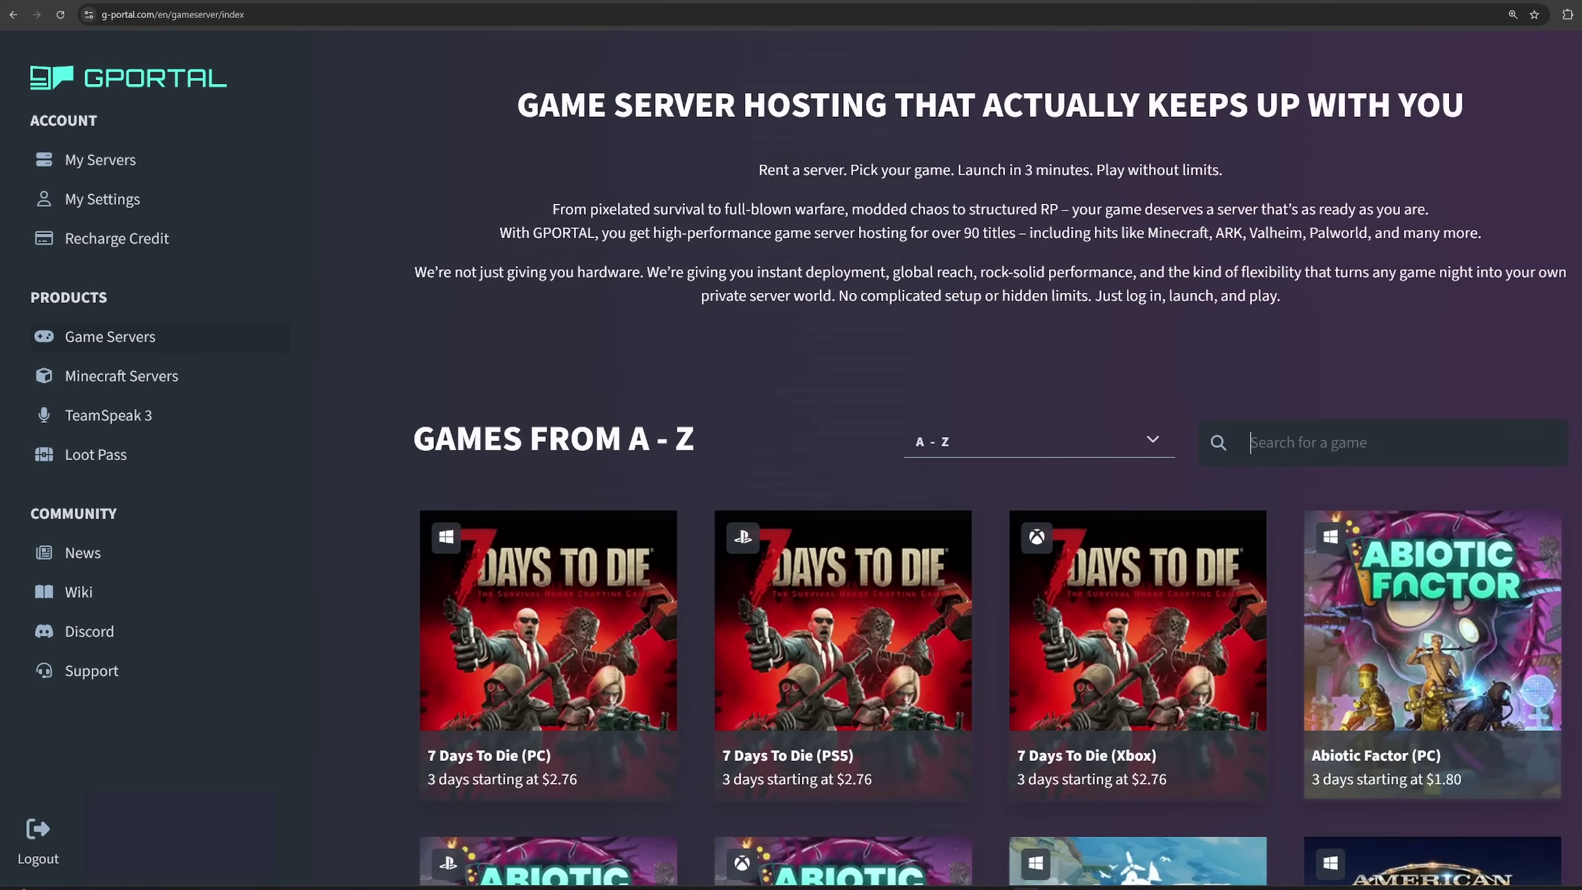
pyautogui.write('hyt')
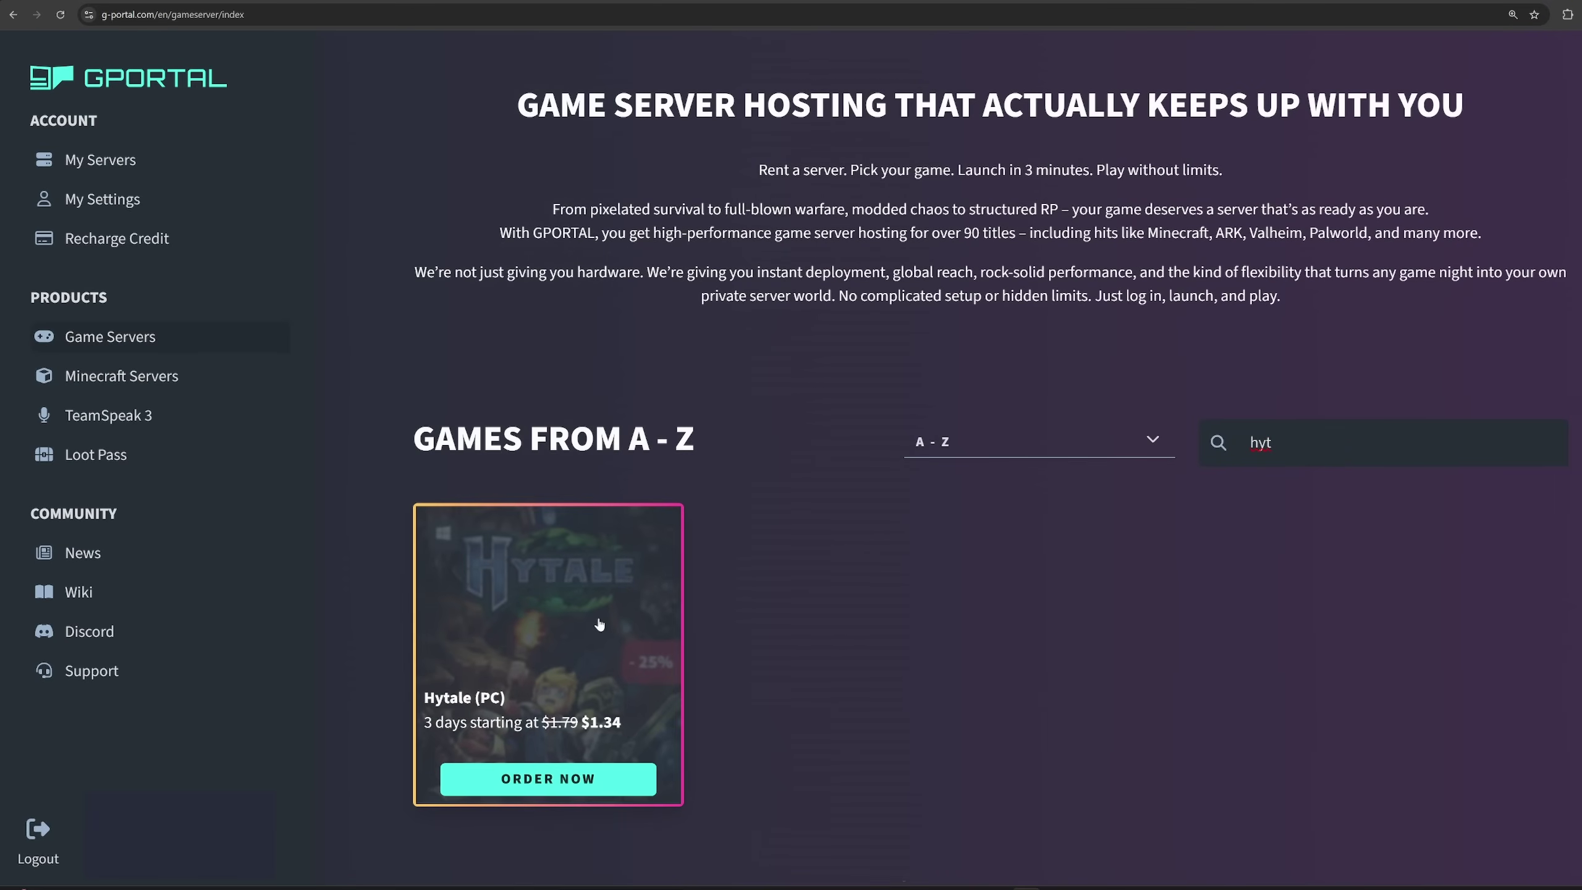
# Open the Hytale (PC) offer and start a Create Your Own Configuration order.
pyautogui.click(583, 609)
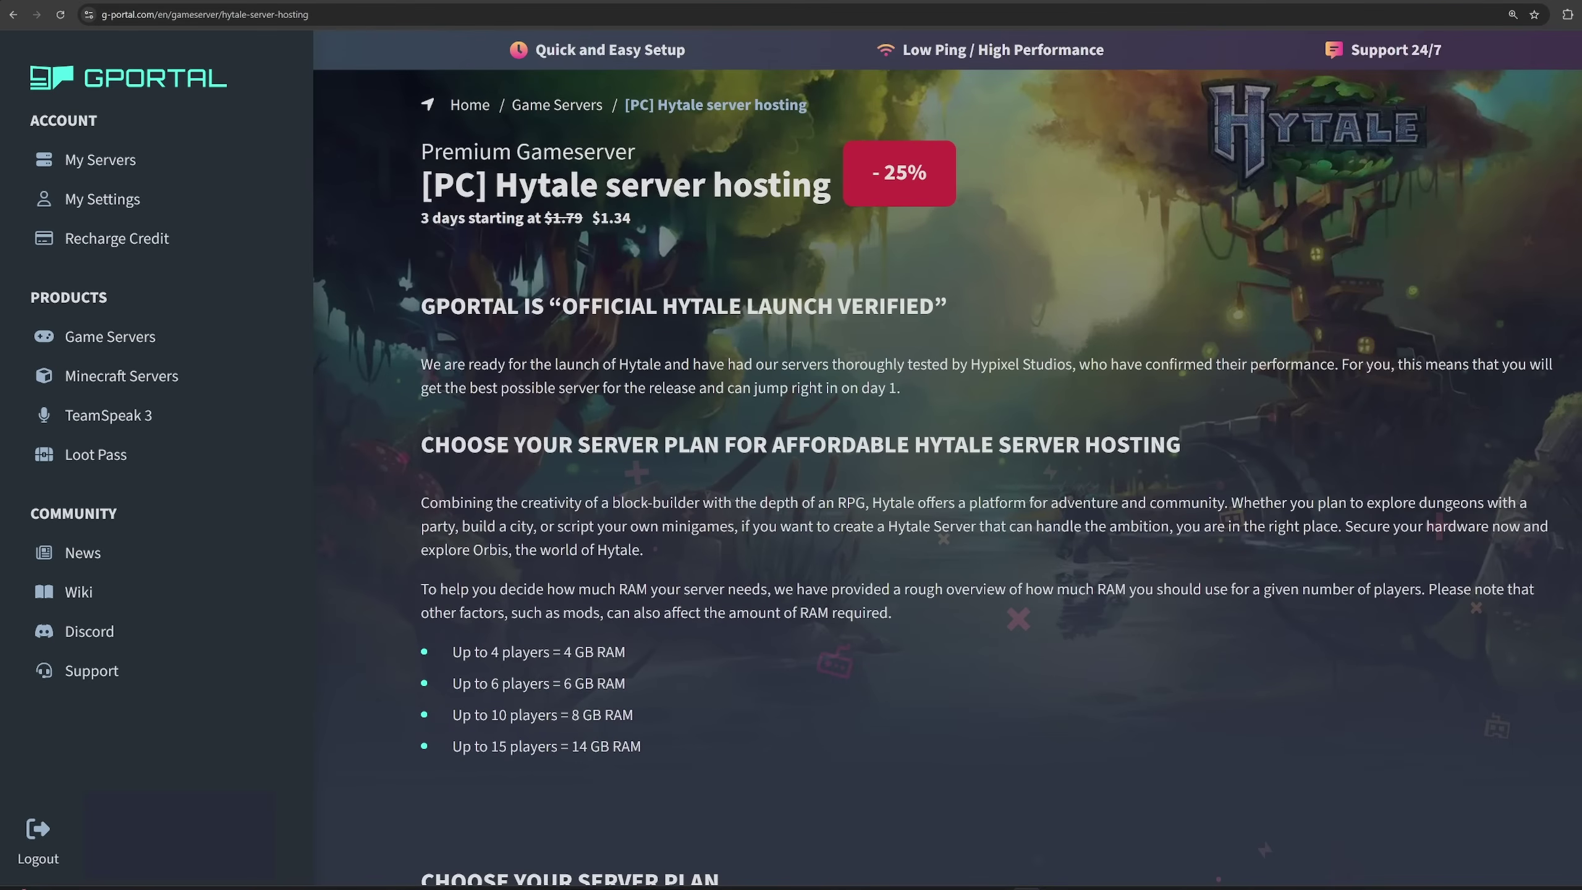
pyautogui.scroll(-8, 842, 593)
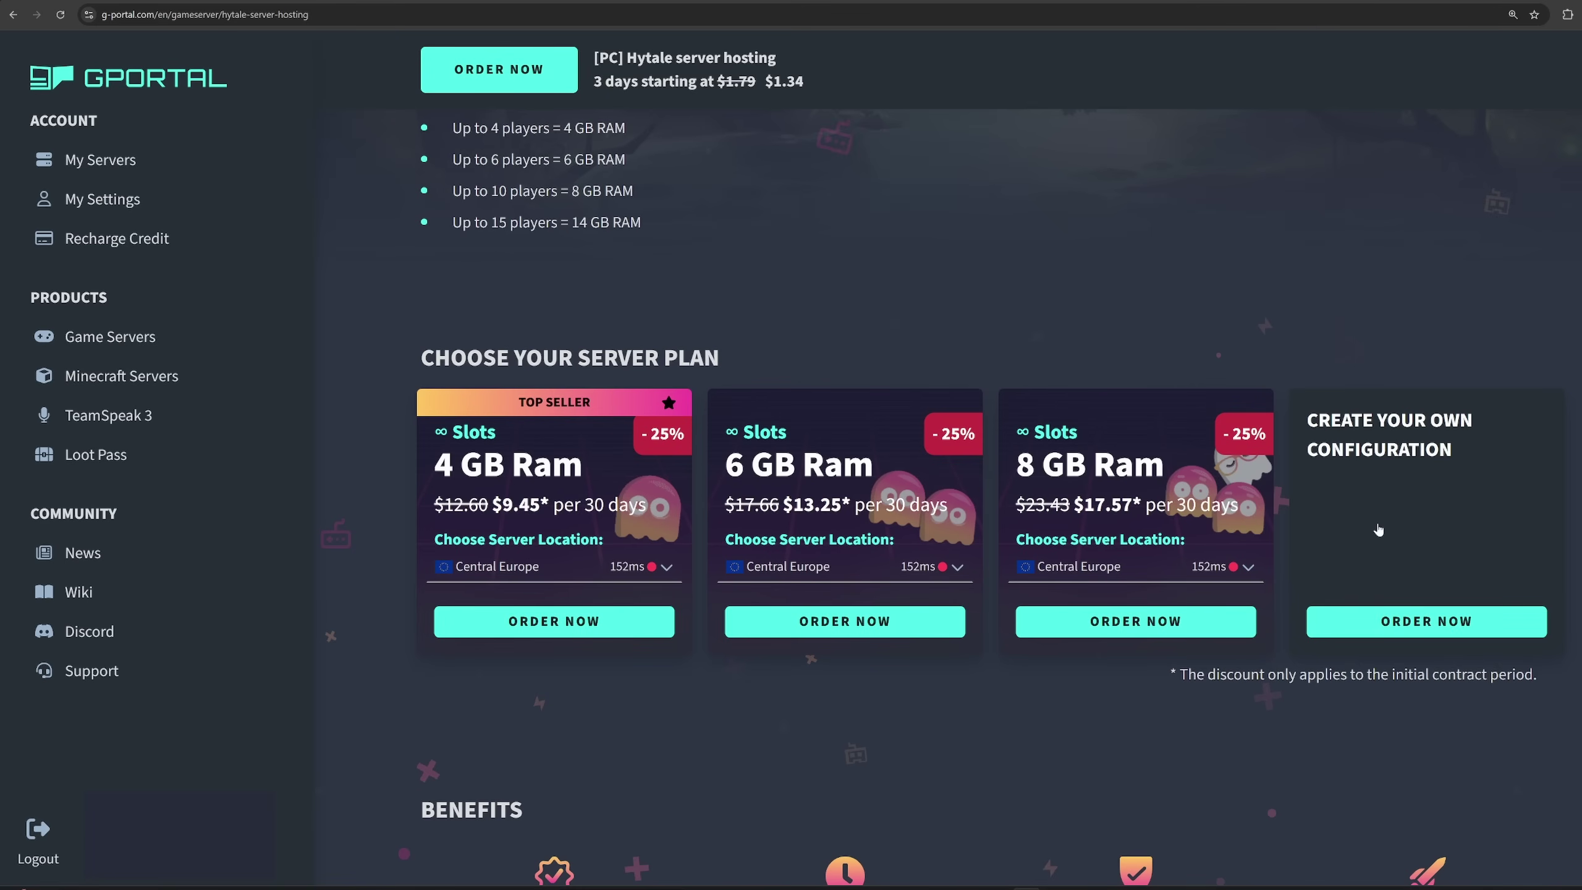
pyautogui.click(1390, 626)
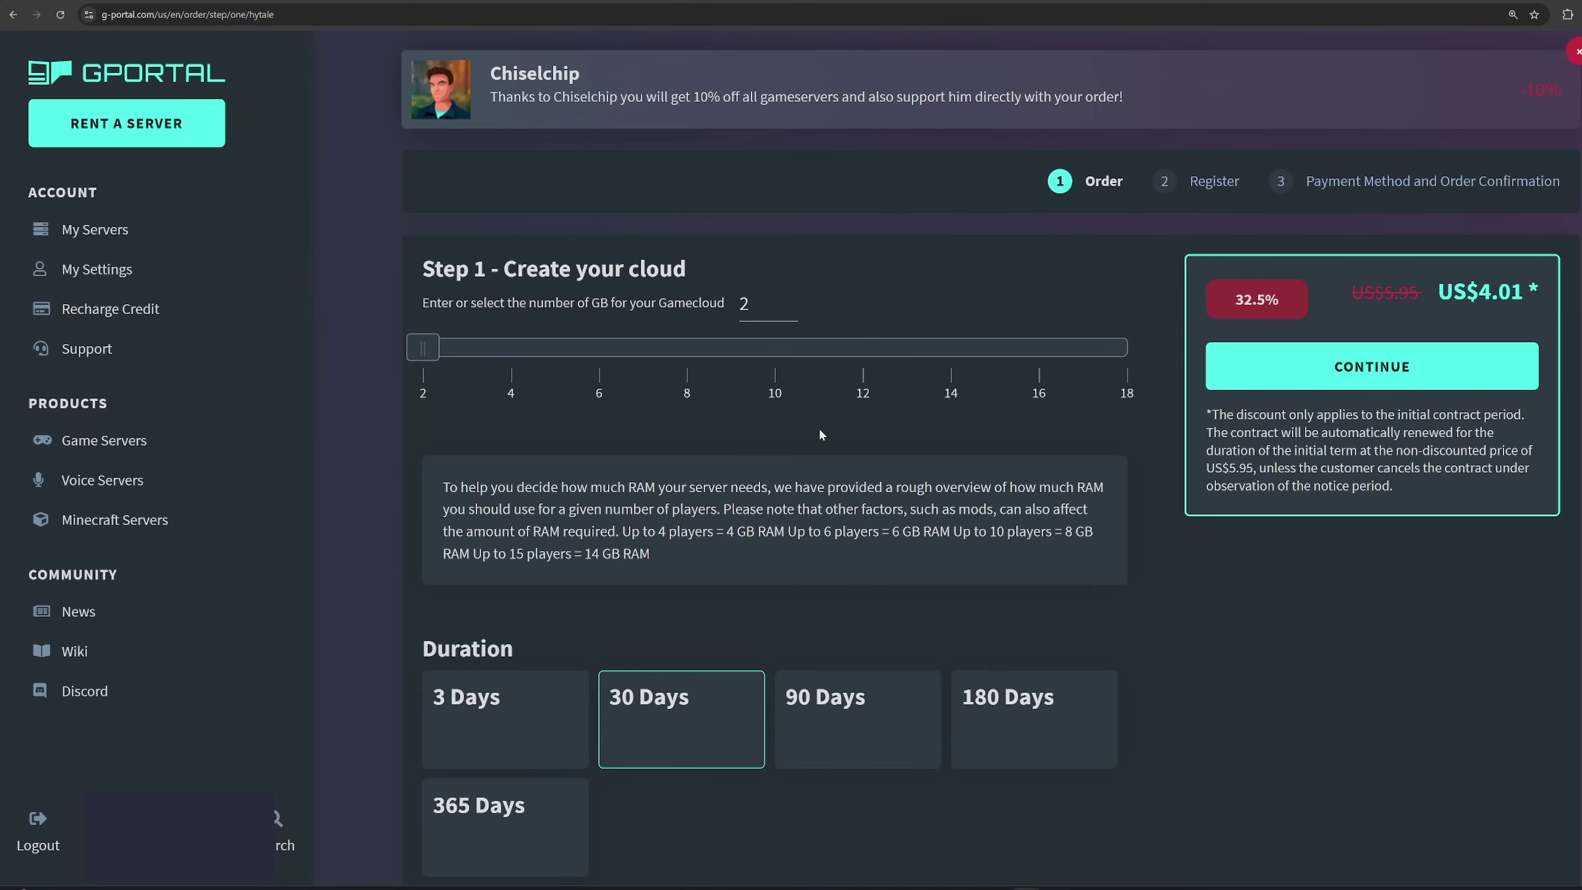
# Set the gamecloud slider to 14 GB, making the 30-day price US$23.57.
pyautogui.moveTo(427, 350); pyautogui.dragTo(940, 358)
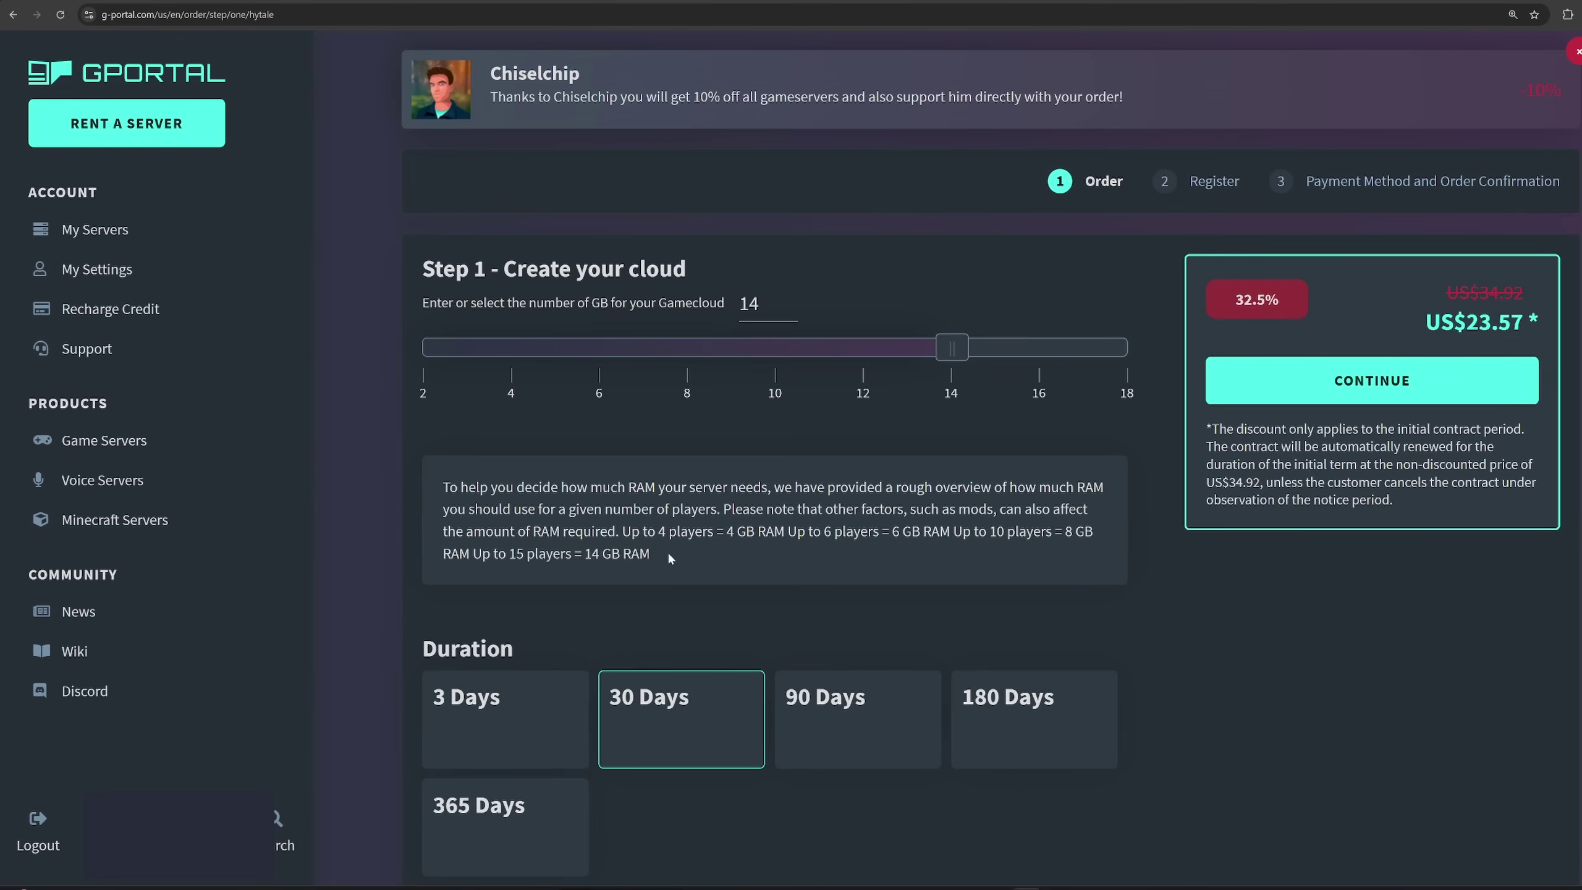
pyautogui.moveTo(649, 554); pyautogui.dragTo(623, 533)
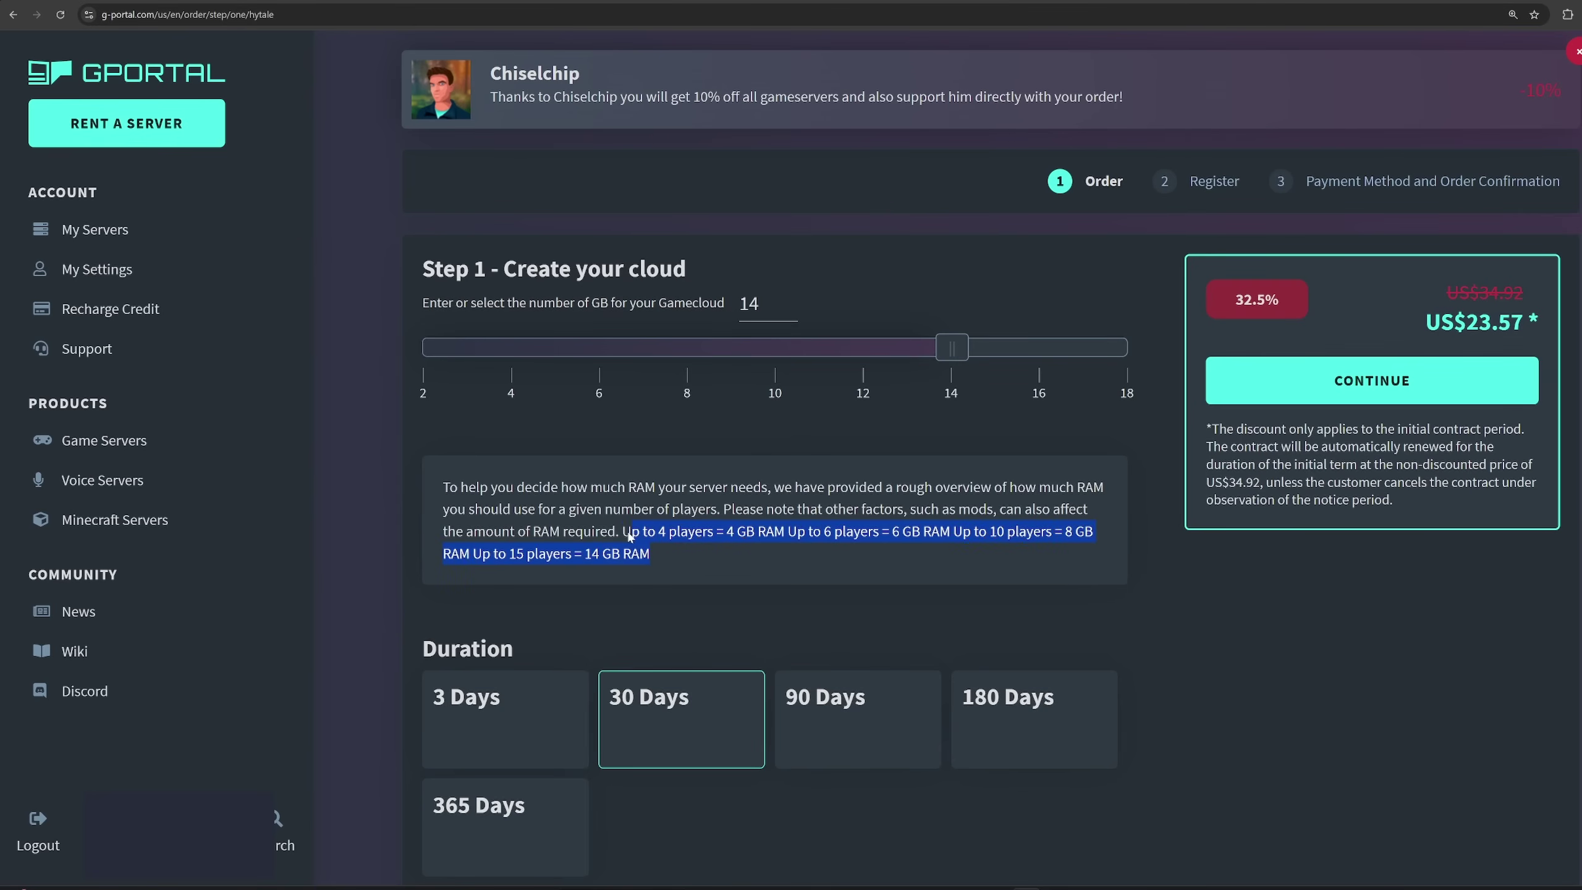
pyautogui.click(673, 555)
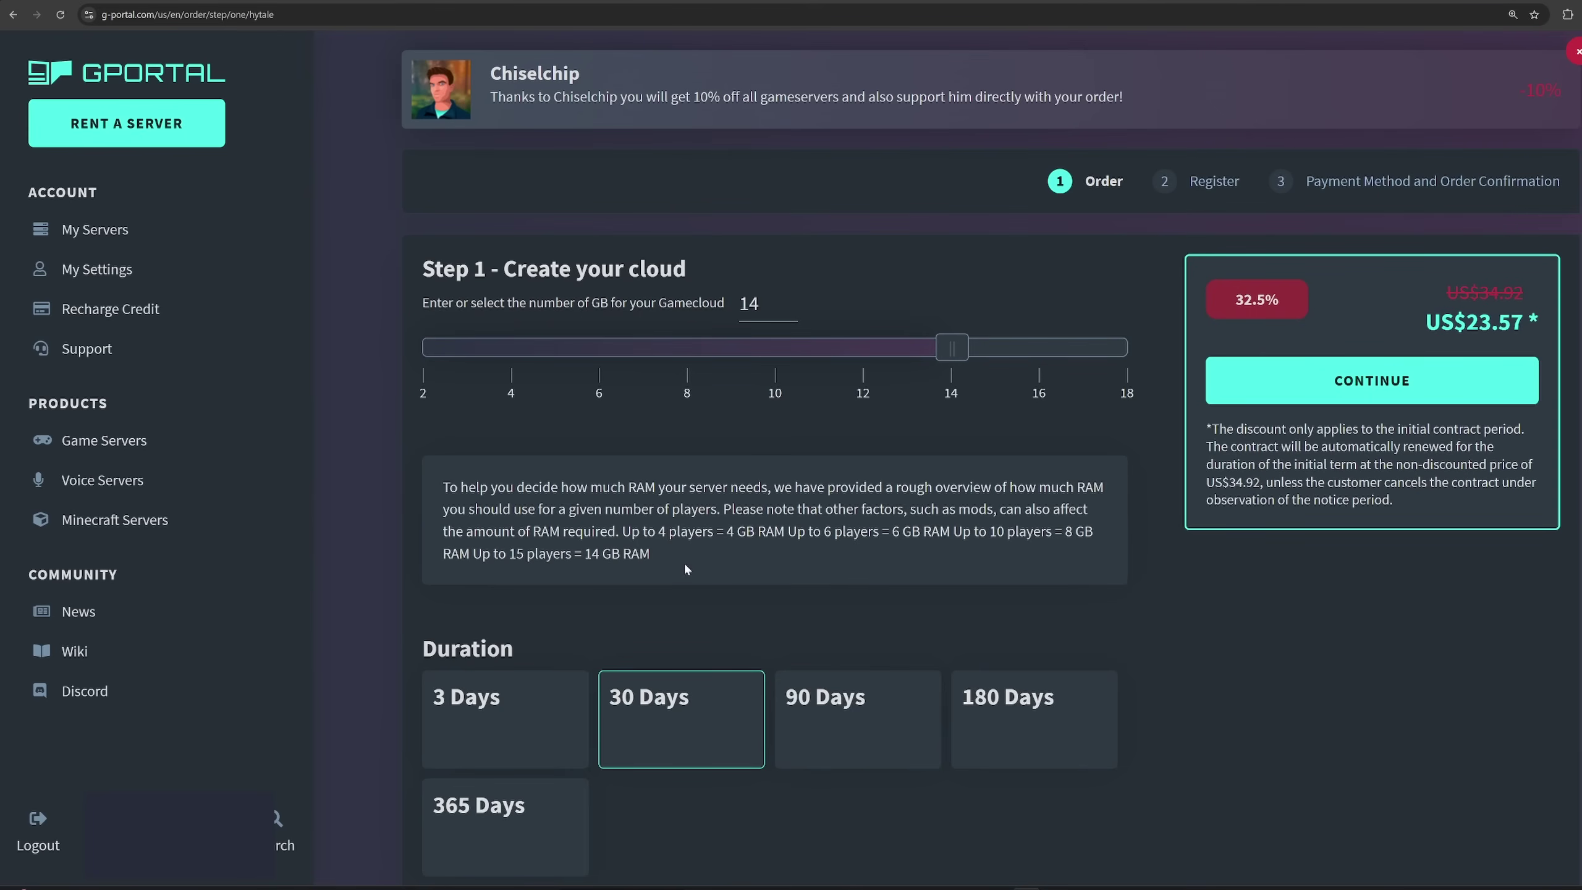
# Compare 3-, 30- and 90-day prices, then pick a 180-day rental at US$120.19.
pyautogui.click(536, 710)
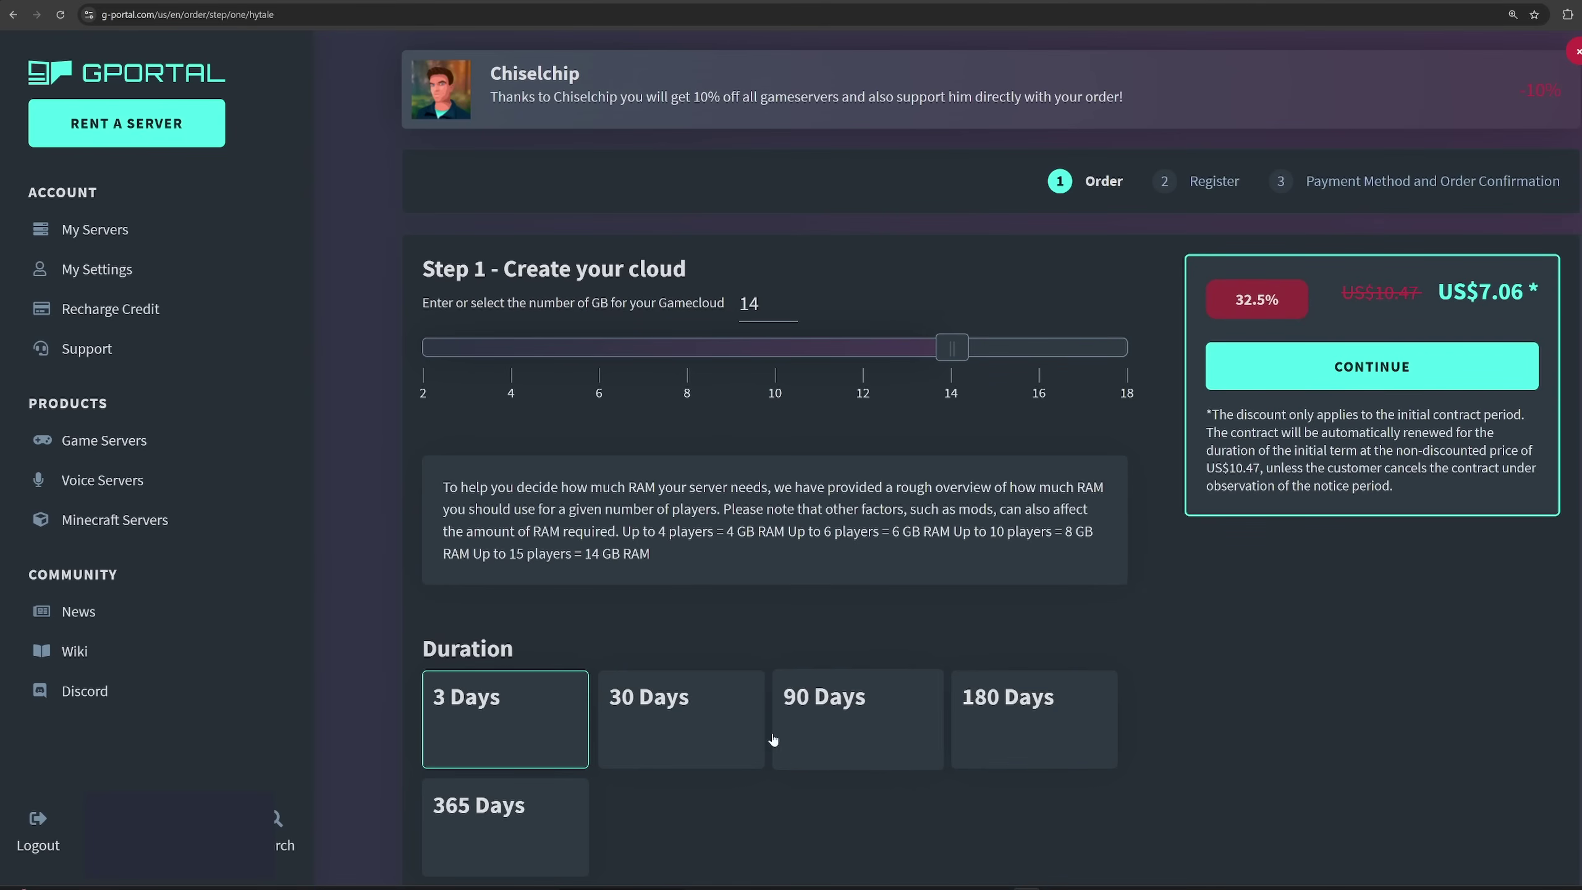
pyautogui.click(684, 741)
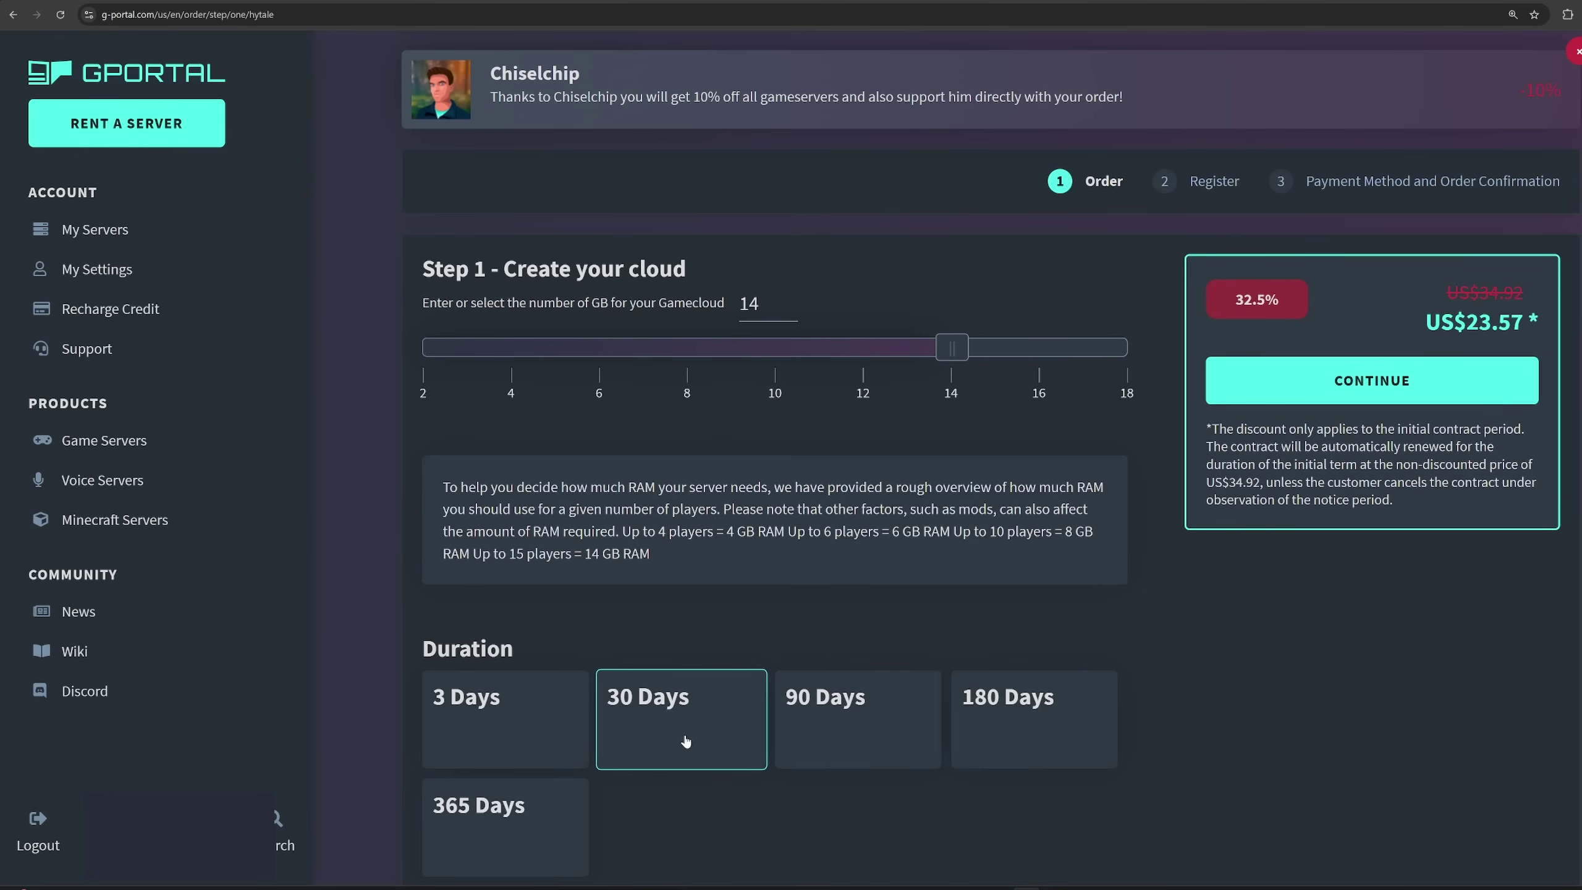
pyautogui.click(818, 737)
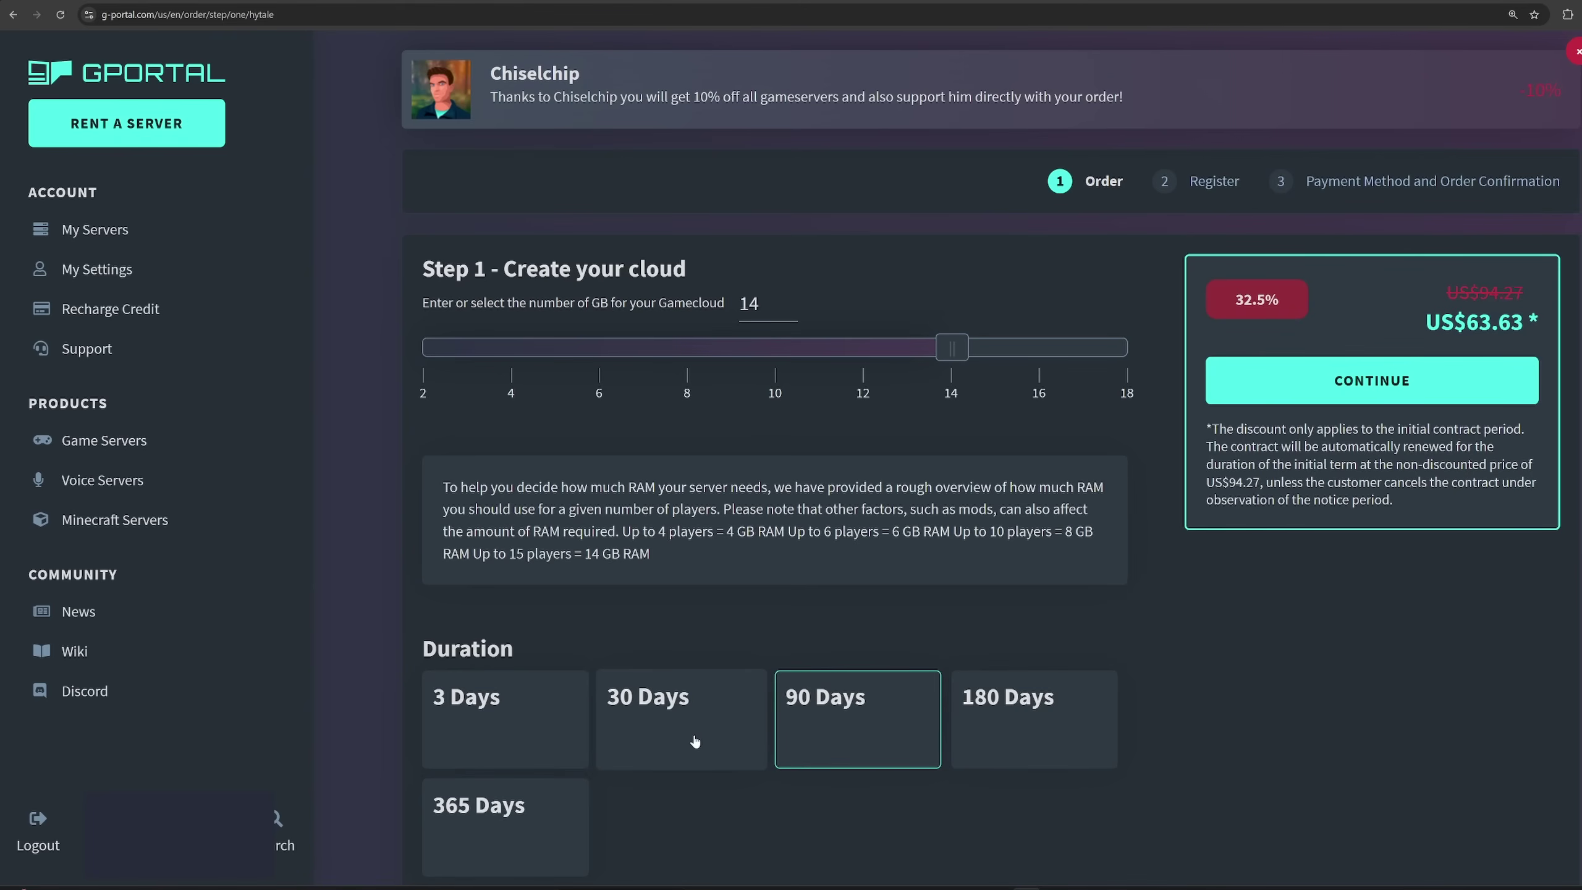
pyautogui.click(733, 728)
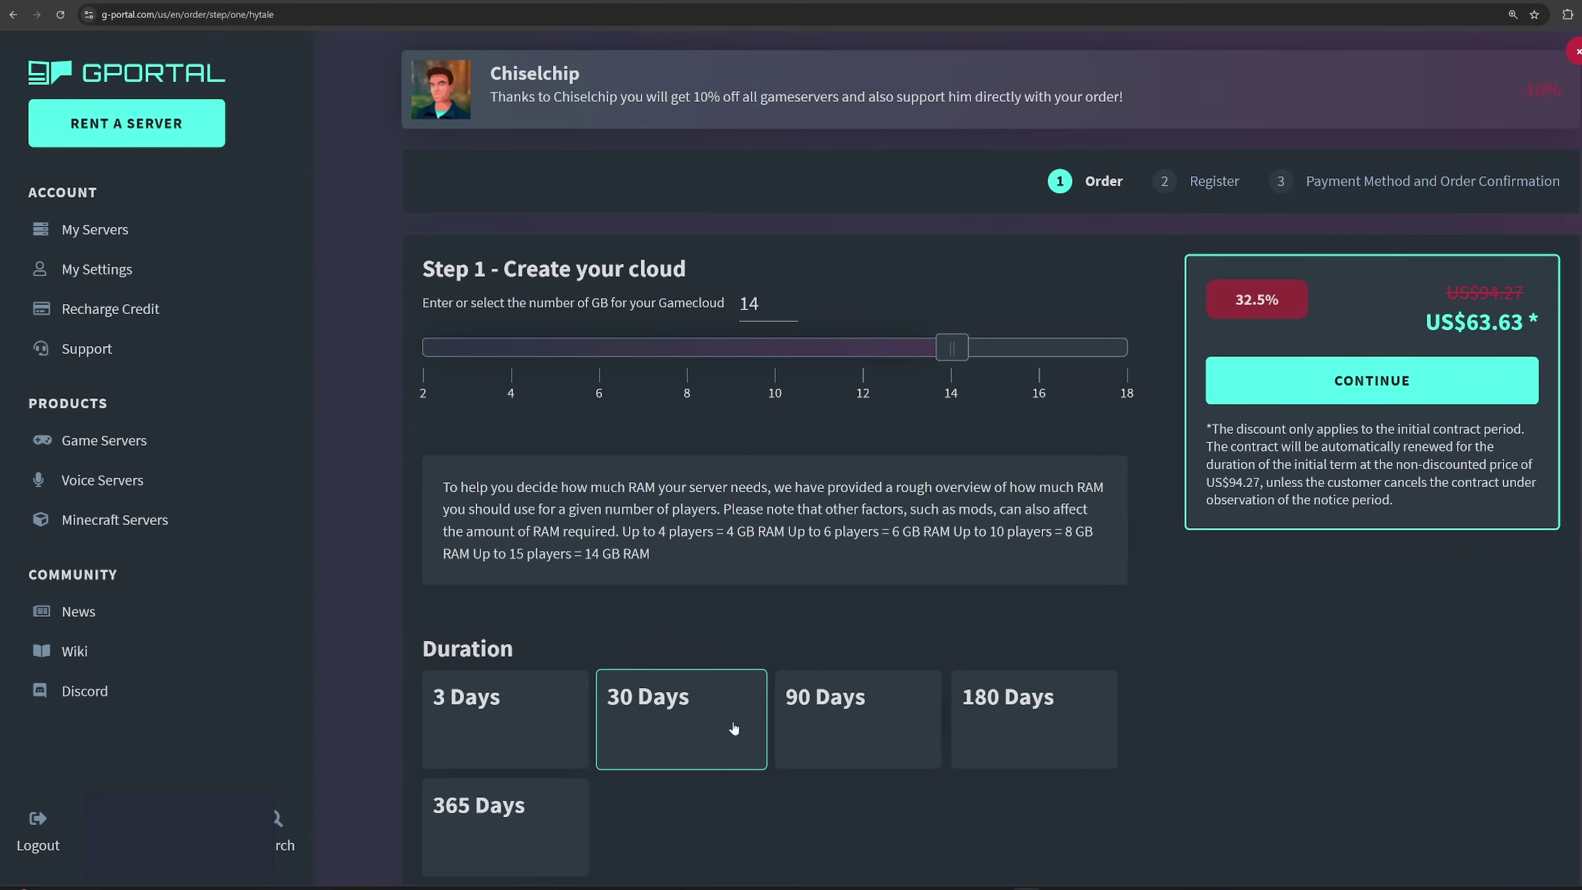
pyautogui.click(842, 737)
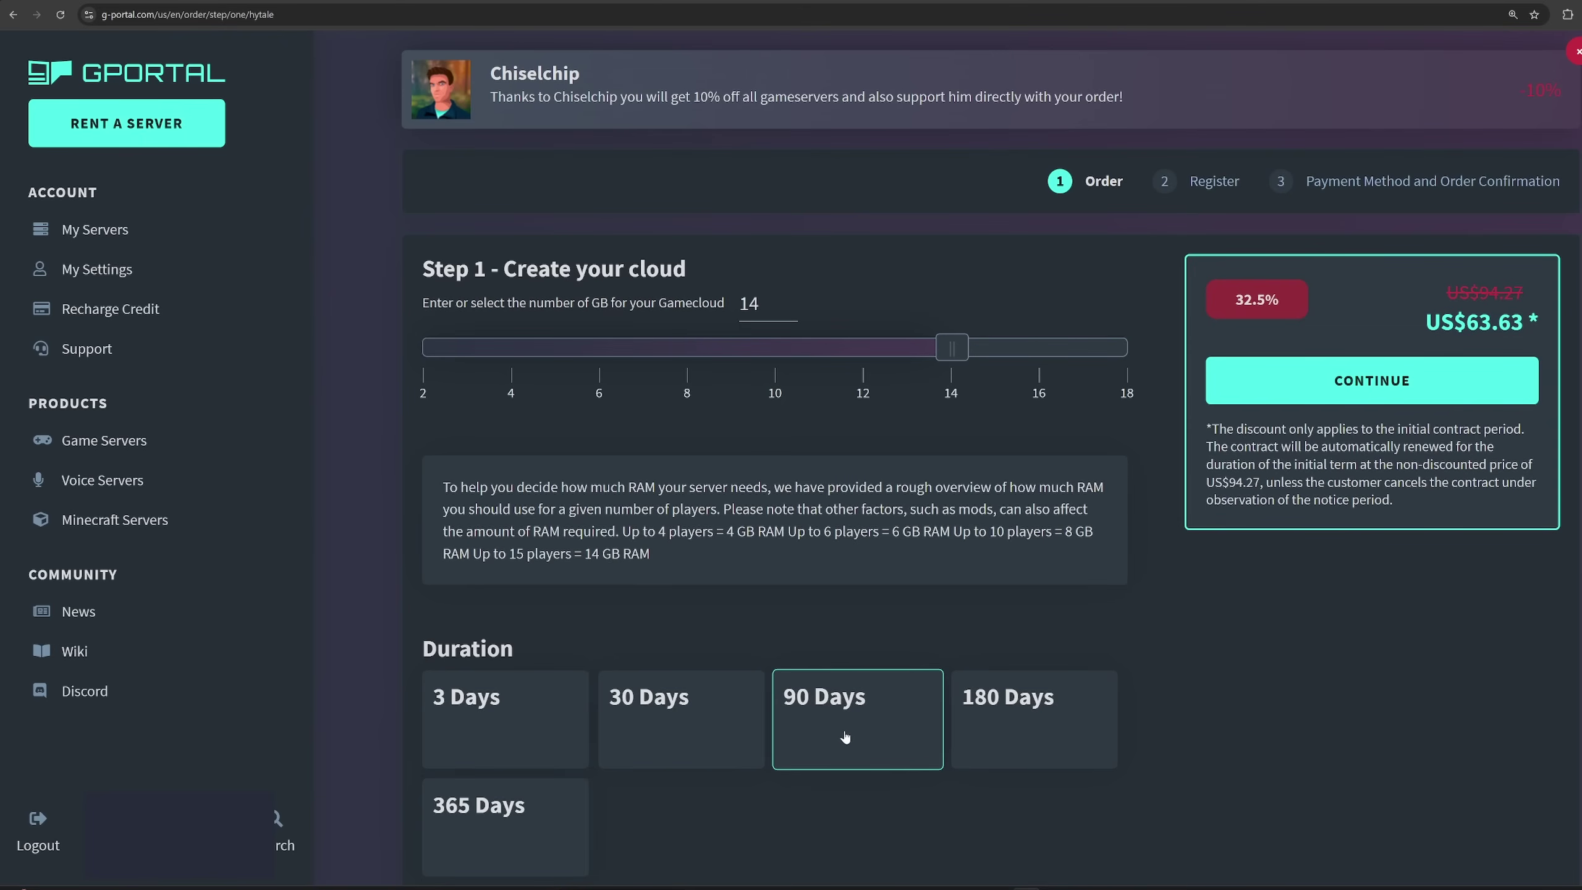
pyautogui.click(1009, 740)
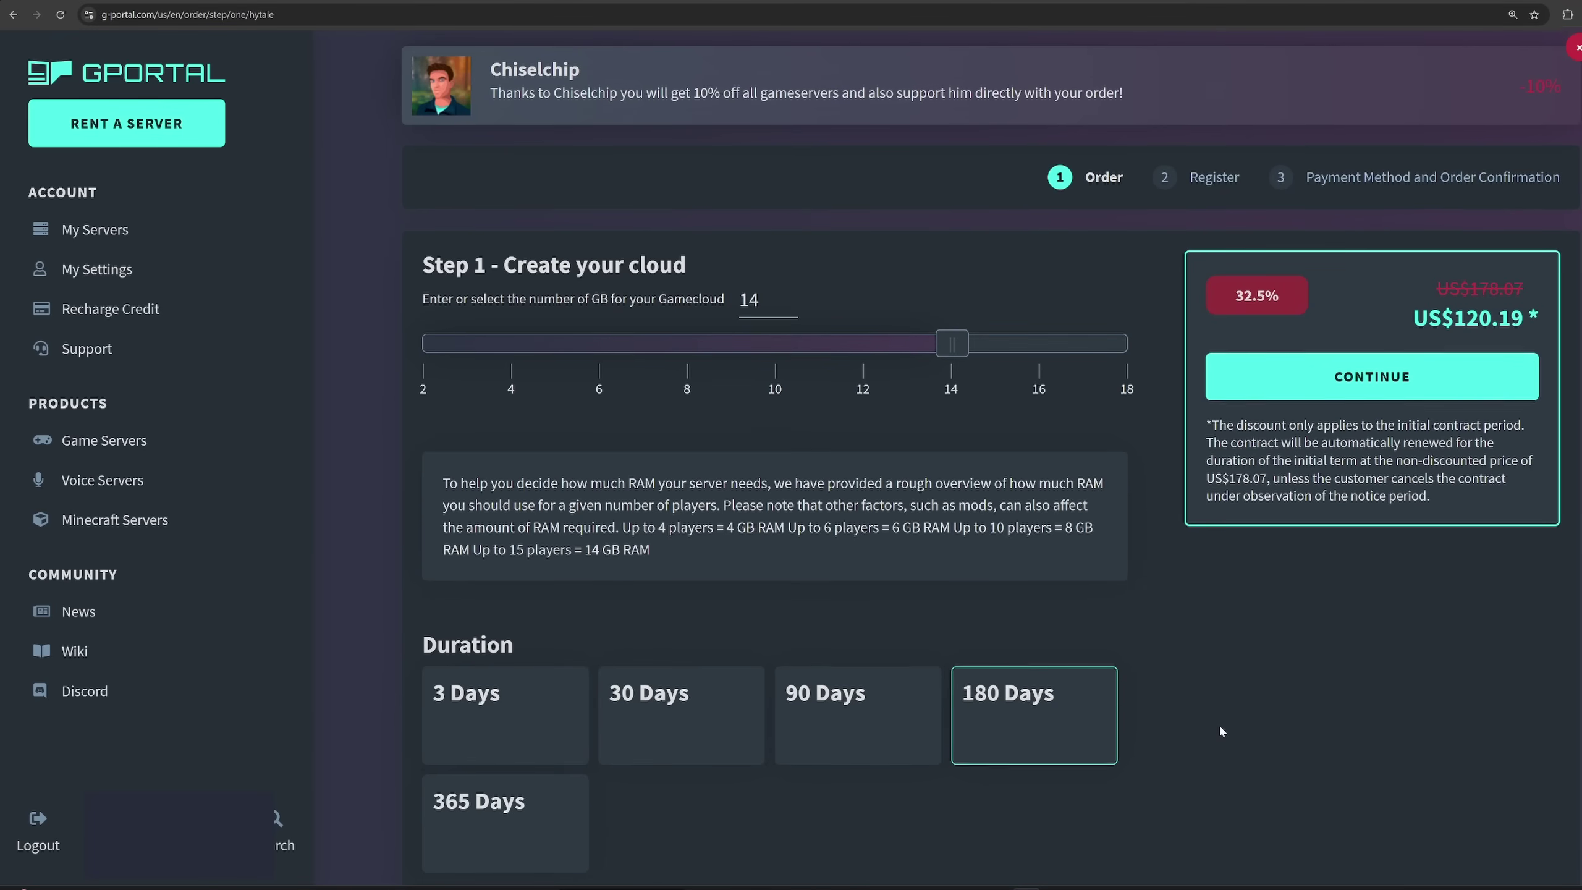
pyautogui.scroll(-1, 1220, 730)
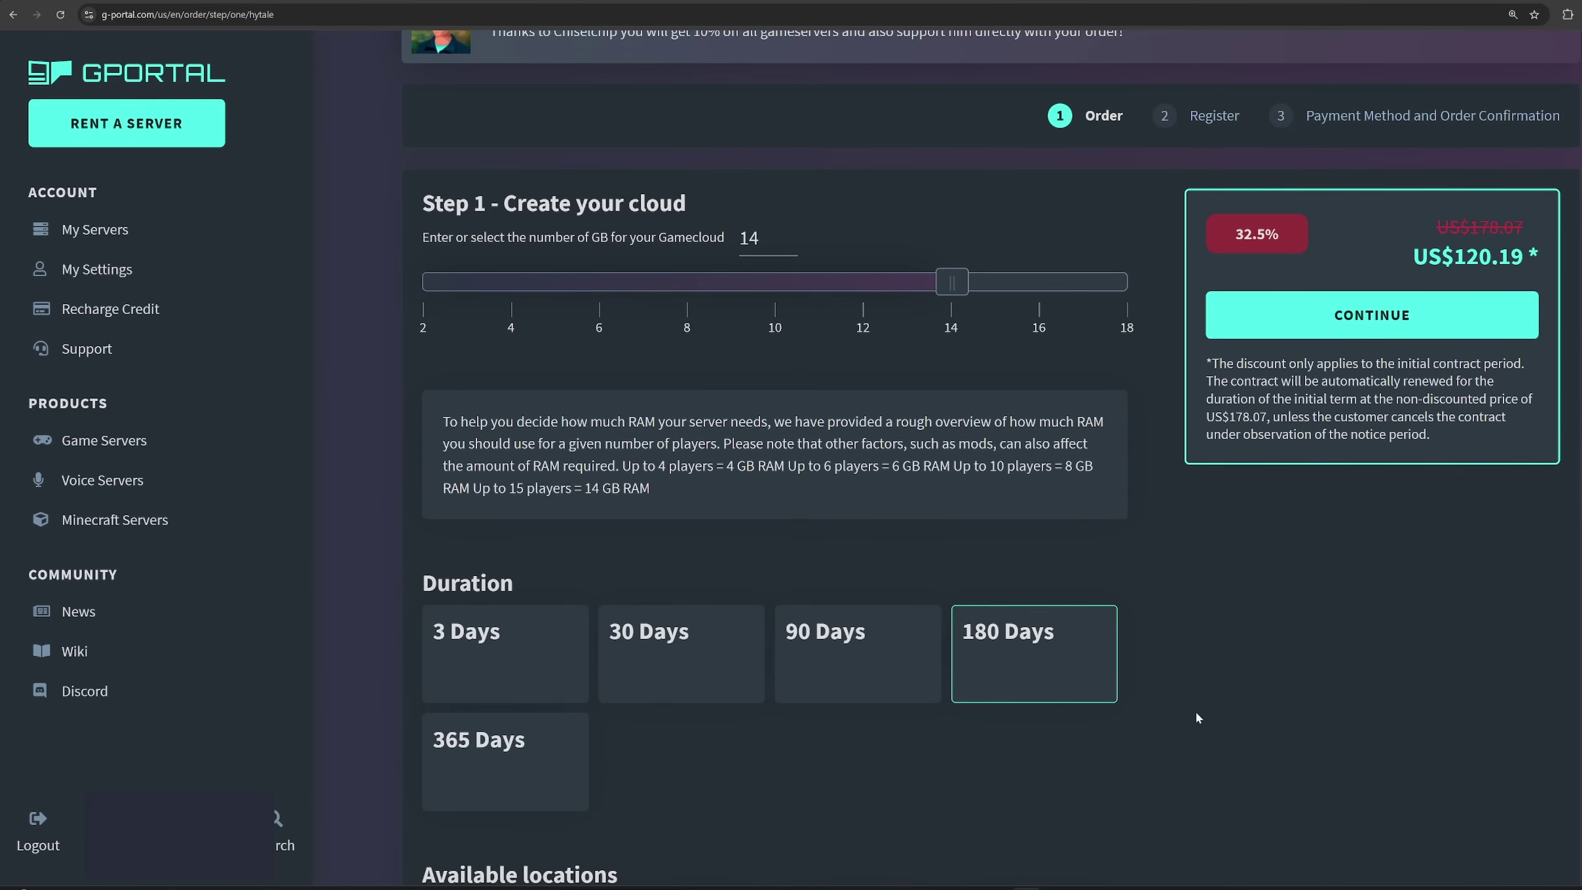
pyautogui.scroll(-1, 1195, 710)
pyautogui.scroll(2, 1195, 709)
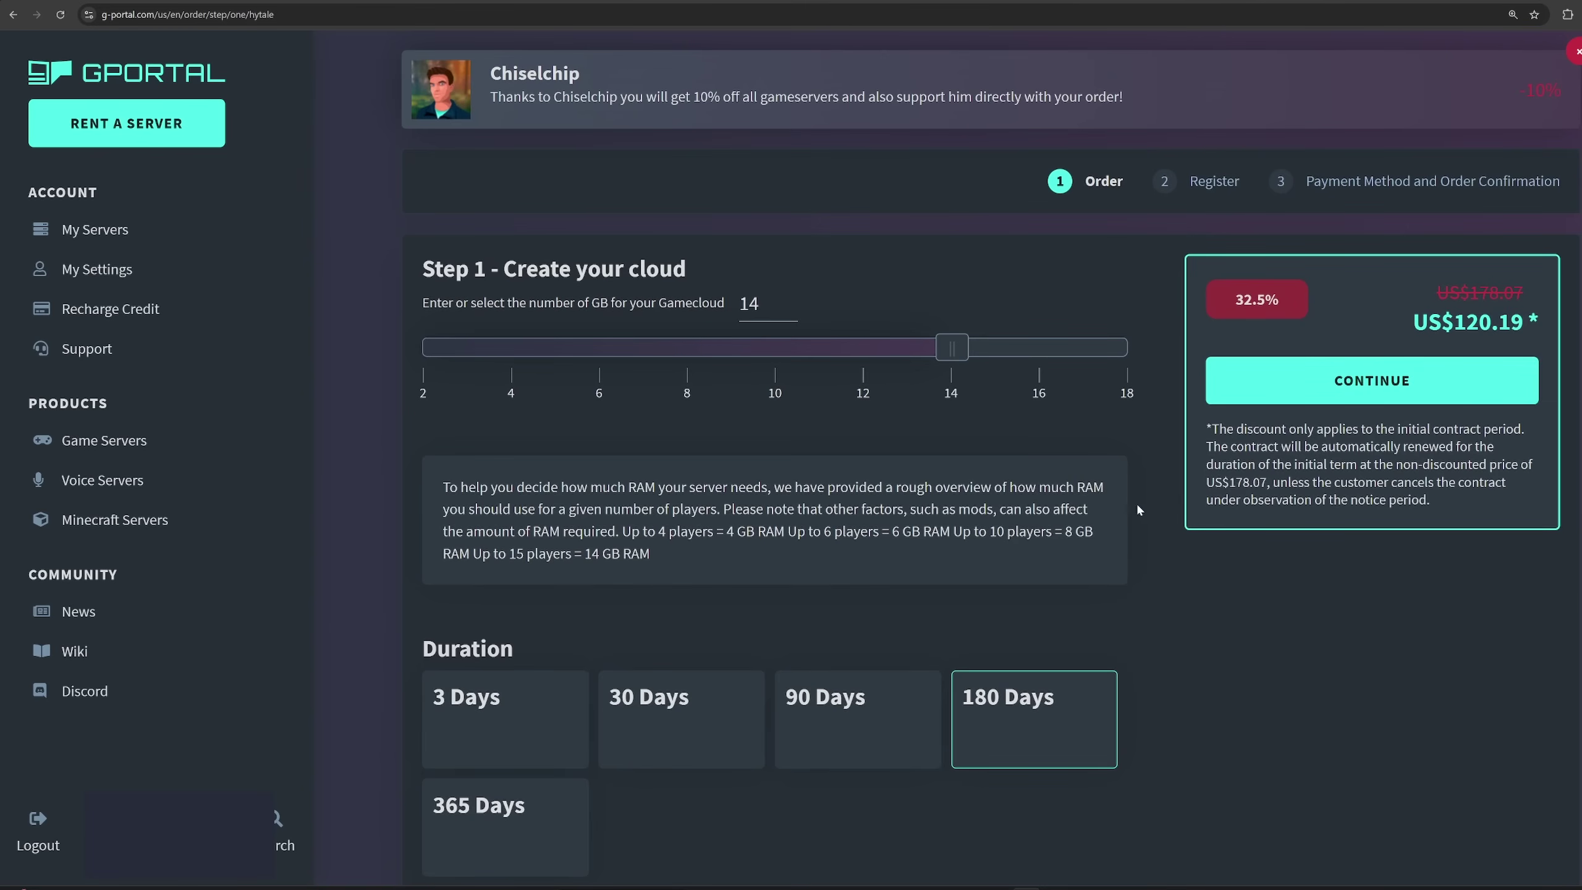
pyautogui.scroll(-7, 1221, 688)
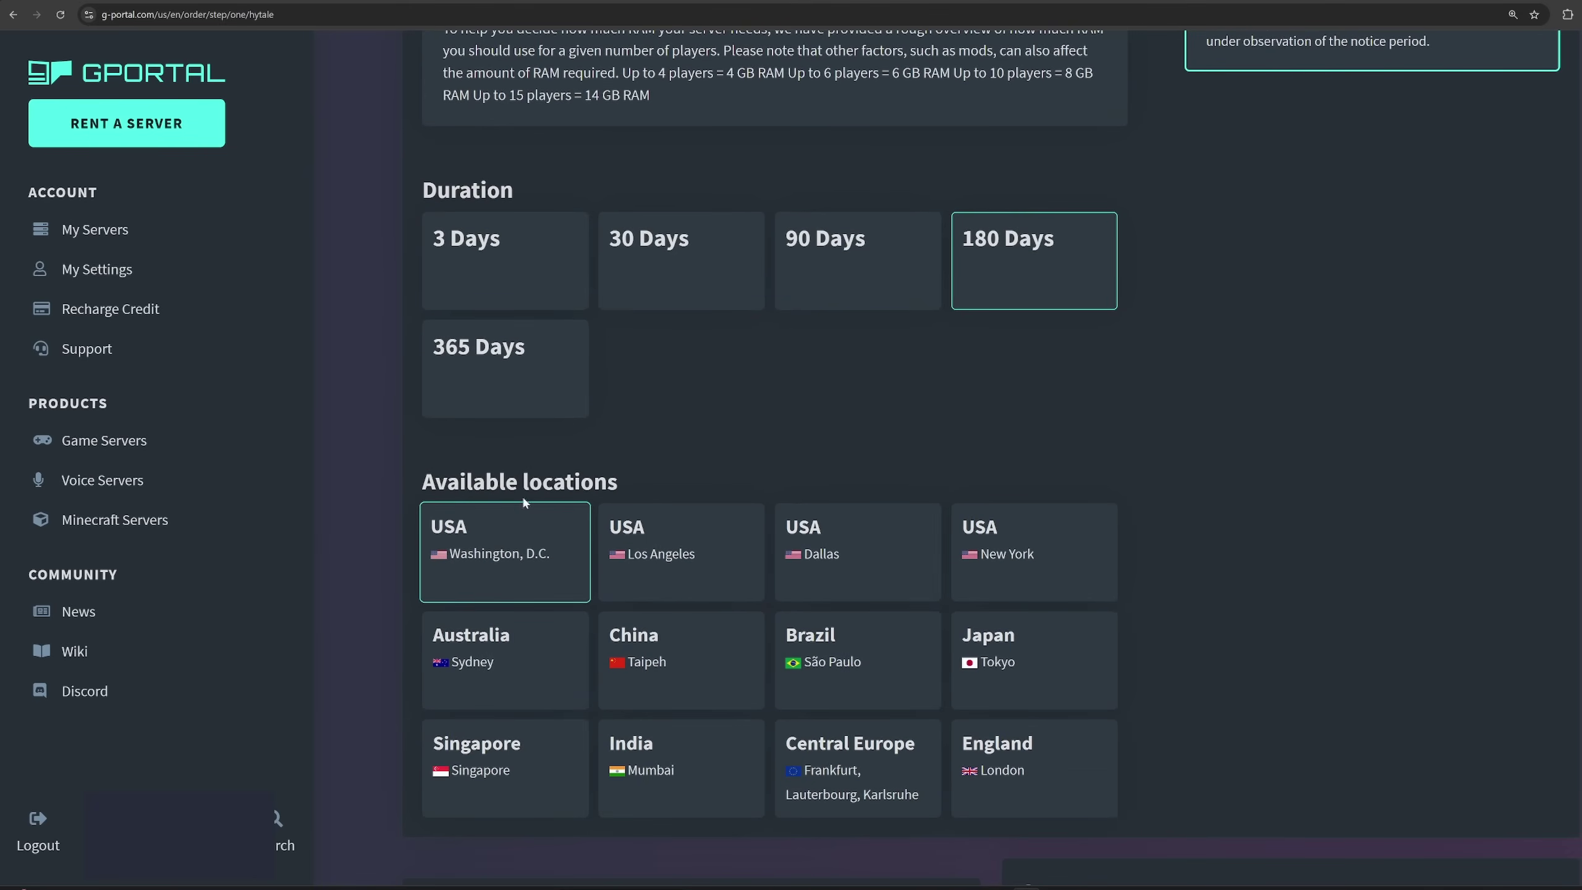
# Host the server in USA Dallas and continue on to the Payment step.
pyautogui.click(845, 552)
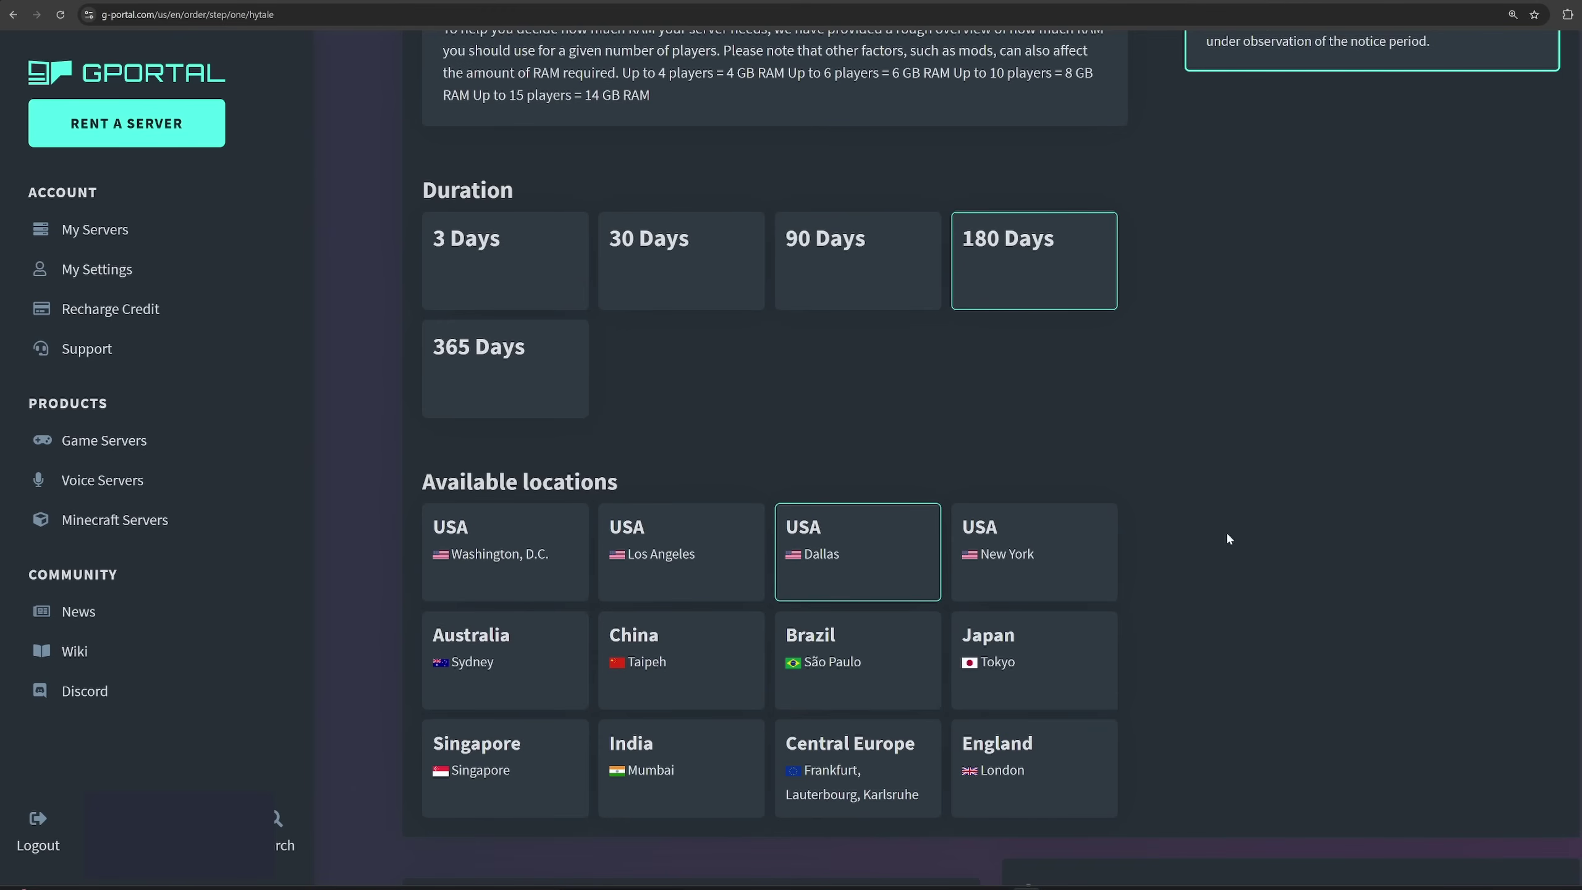
pyautogui.scroll(1, 1264, 553)
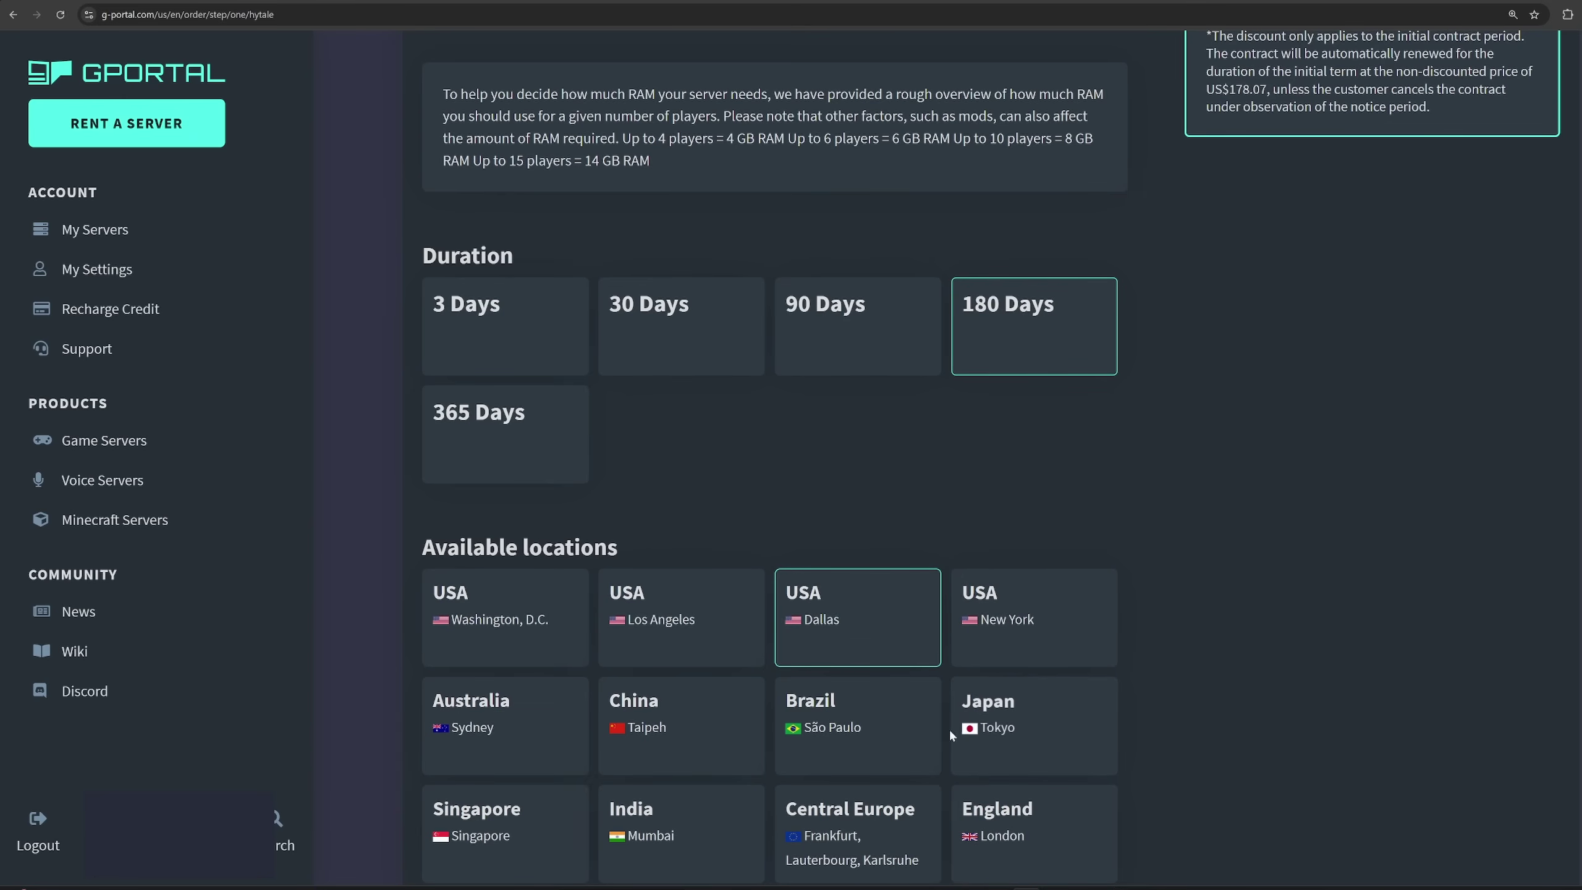
pyautogui.scroll(5, 1297, 653)
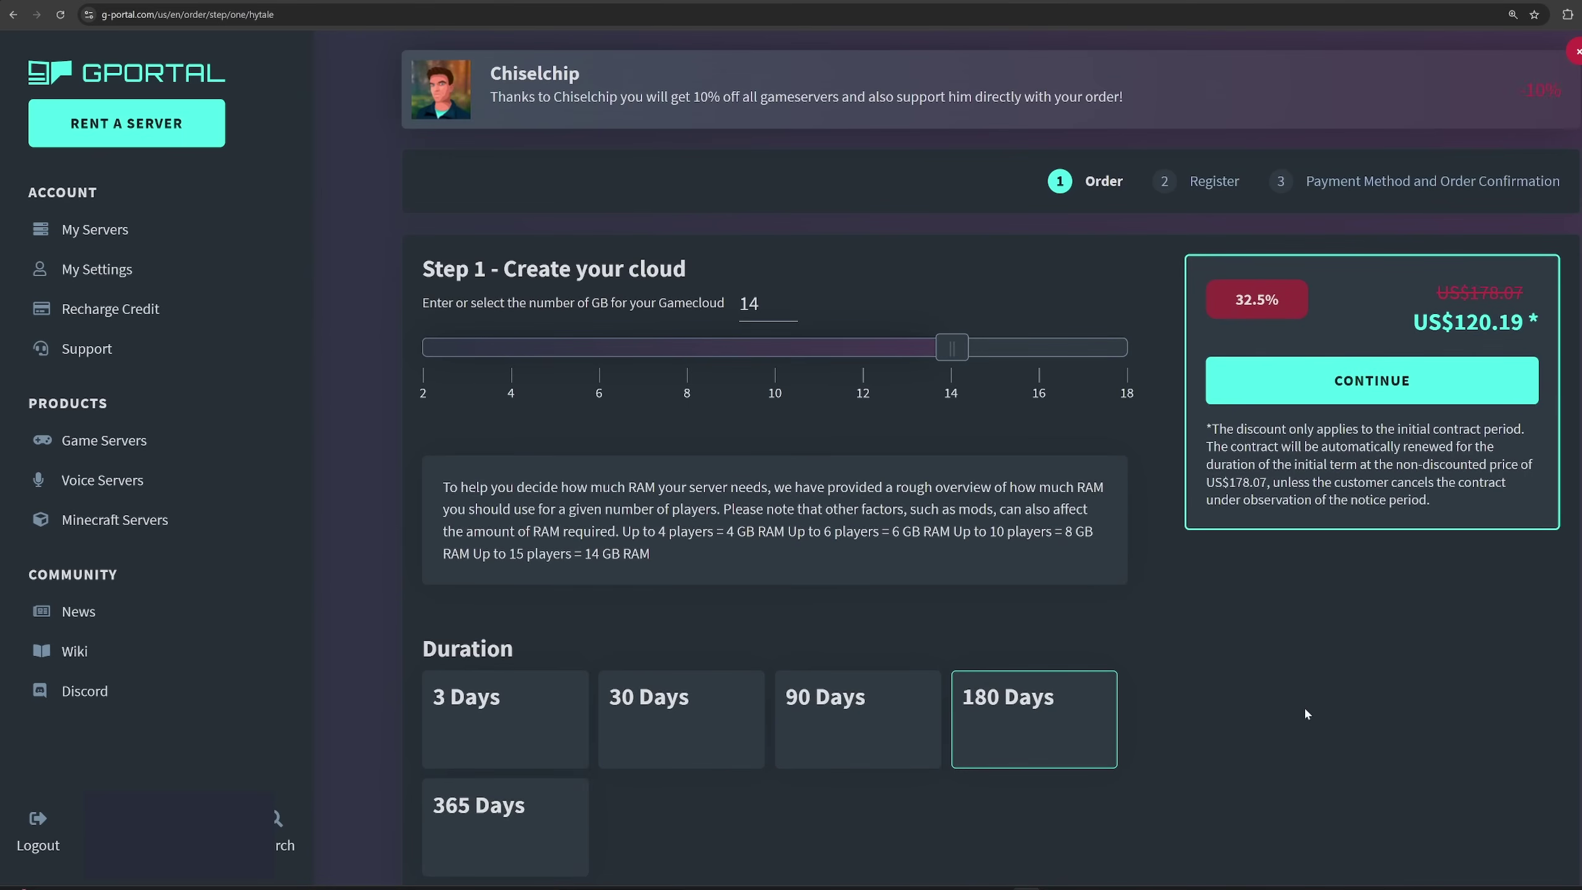
pyautogui.click(1290, 396)
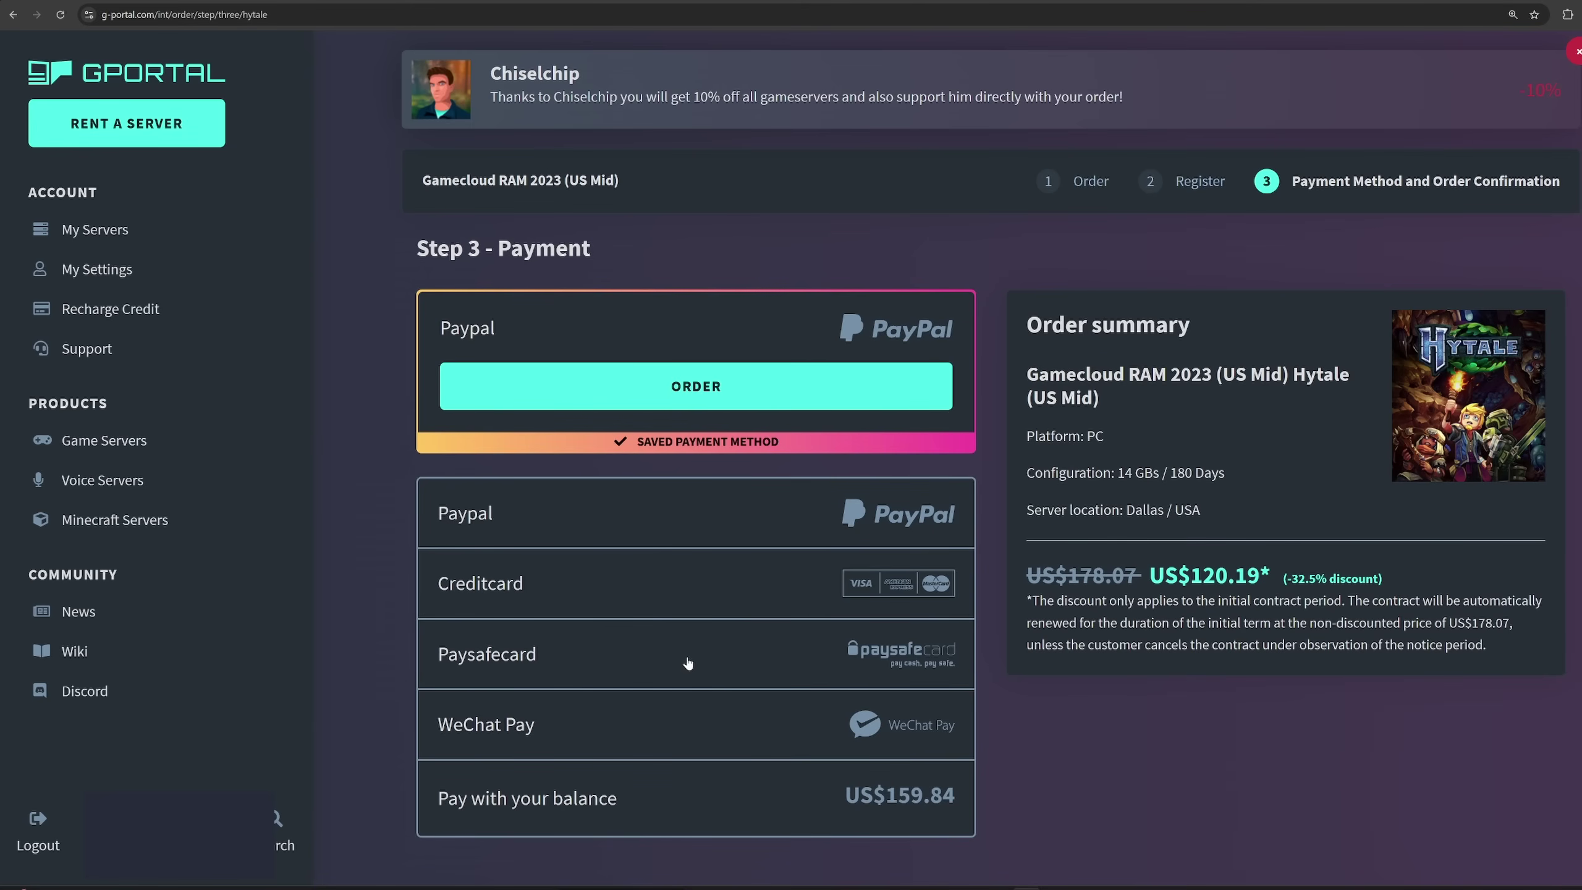
# Pay with the account balance and place the Hytale server order.
pyautogui.scroll(-1, 749, 697)
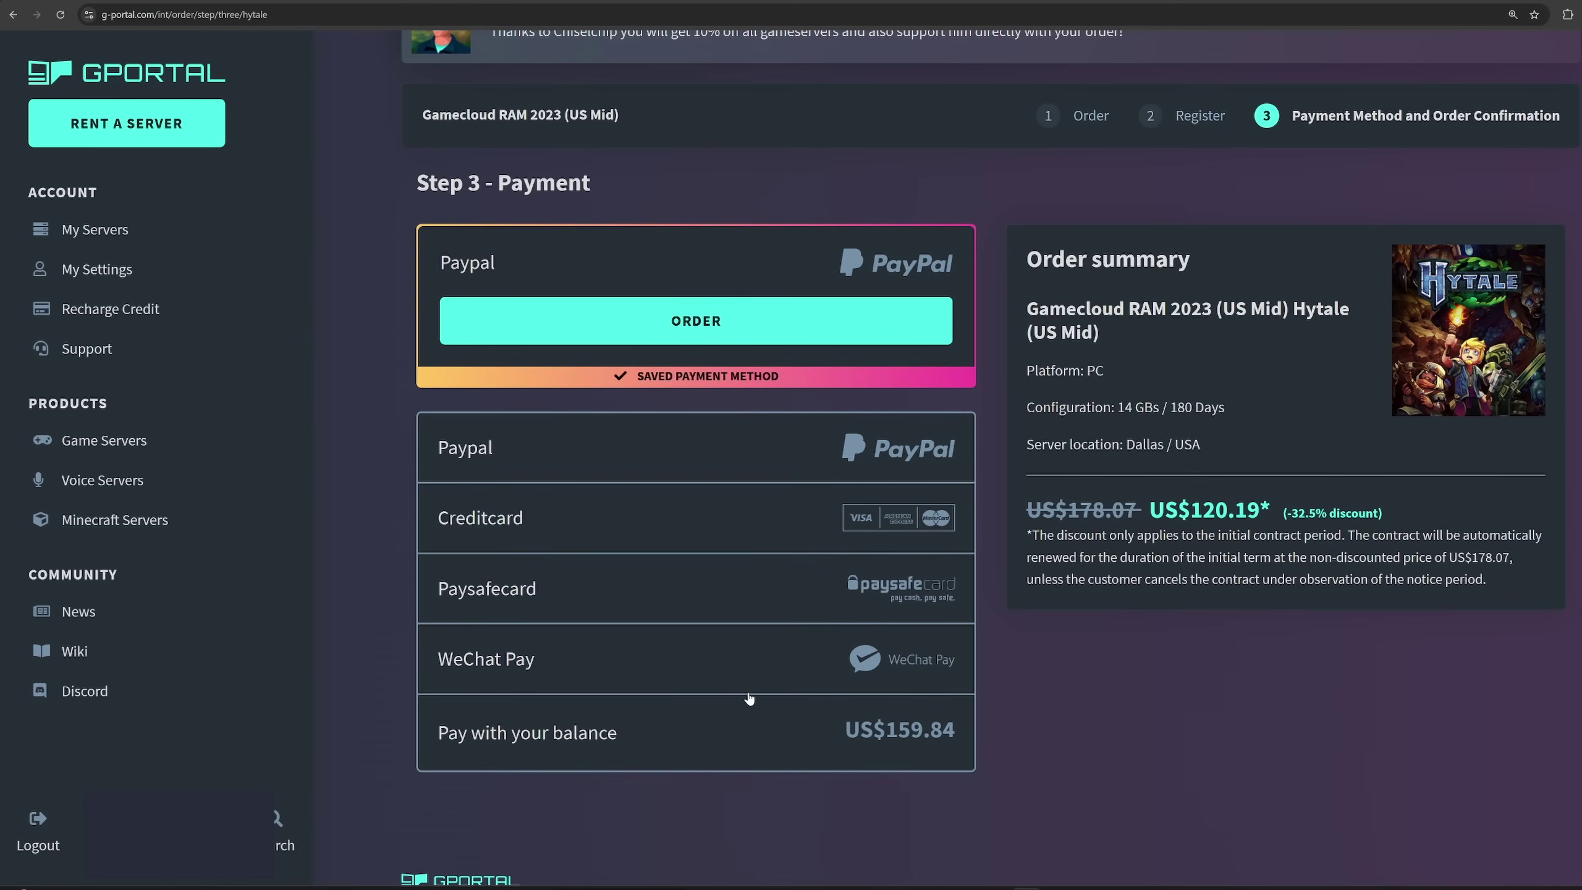
pyautogui.click(671, 751)
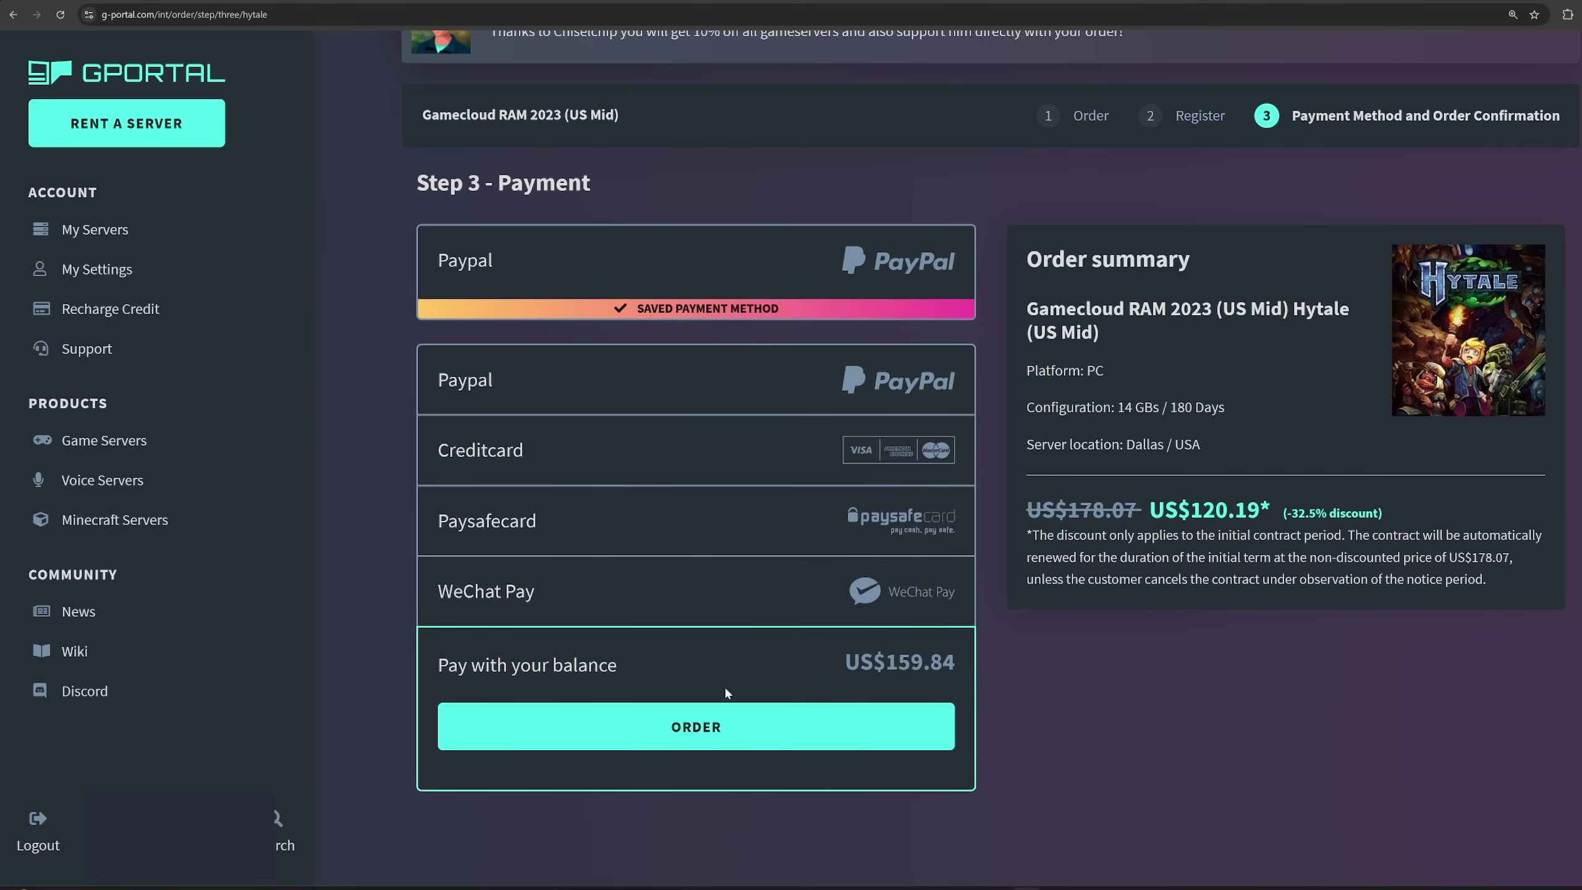
pyautogui.click(689, 736)
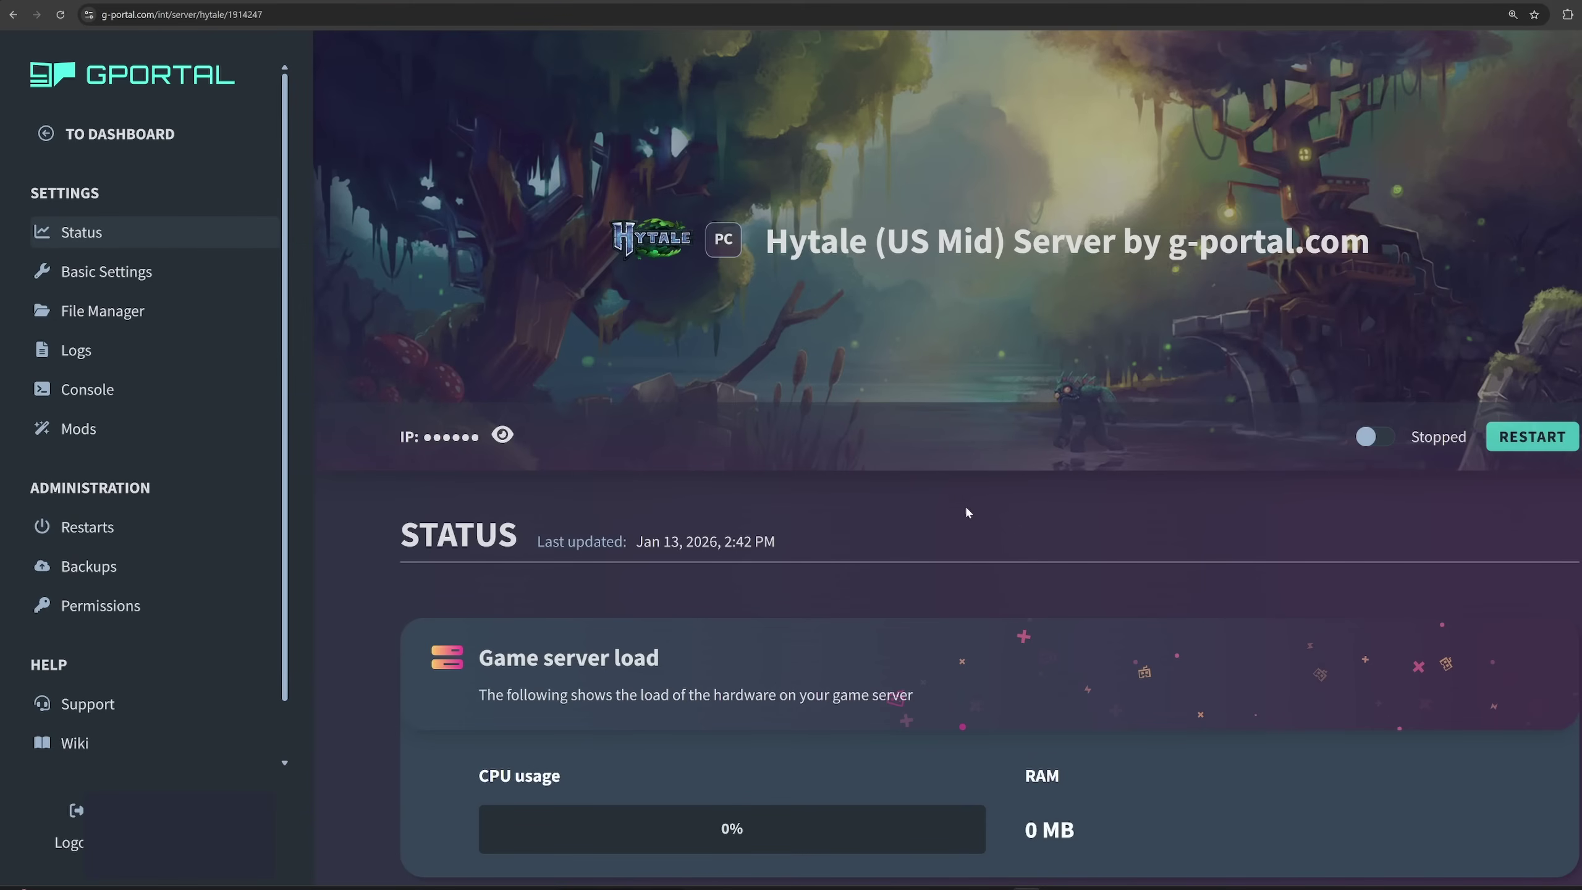
pyautogui.scroll(-5, 966, 512)
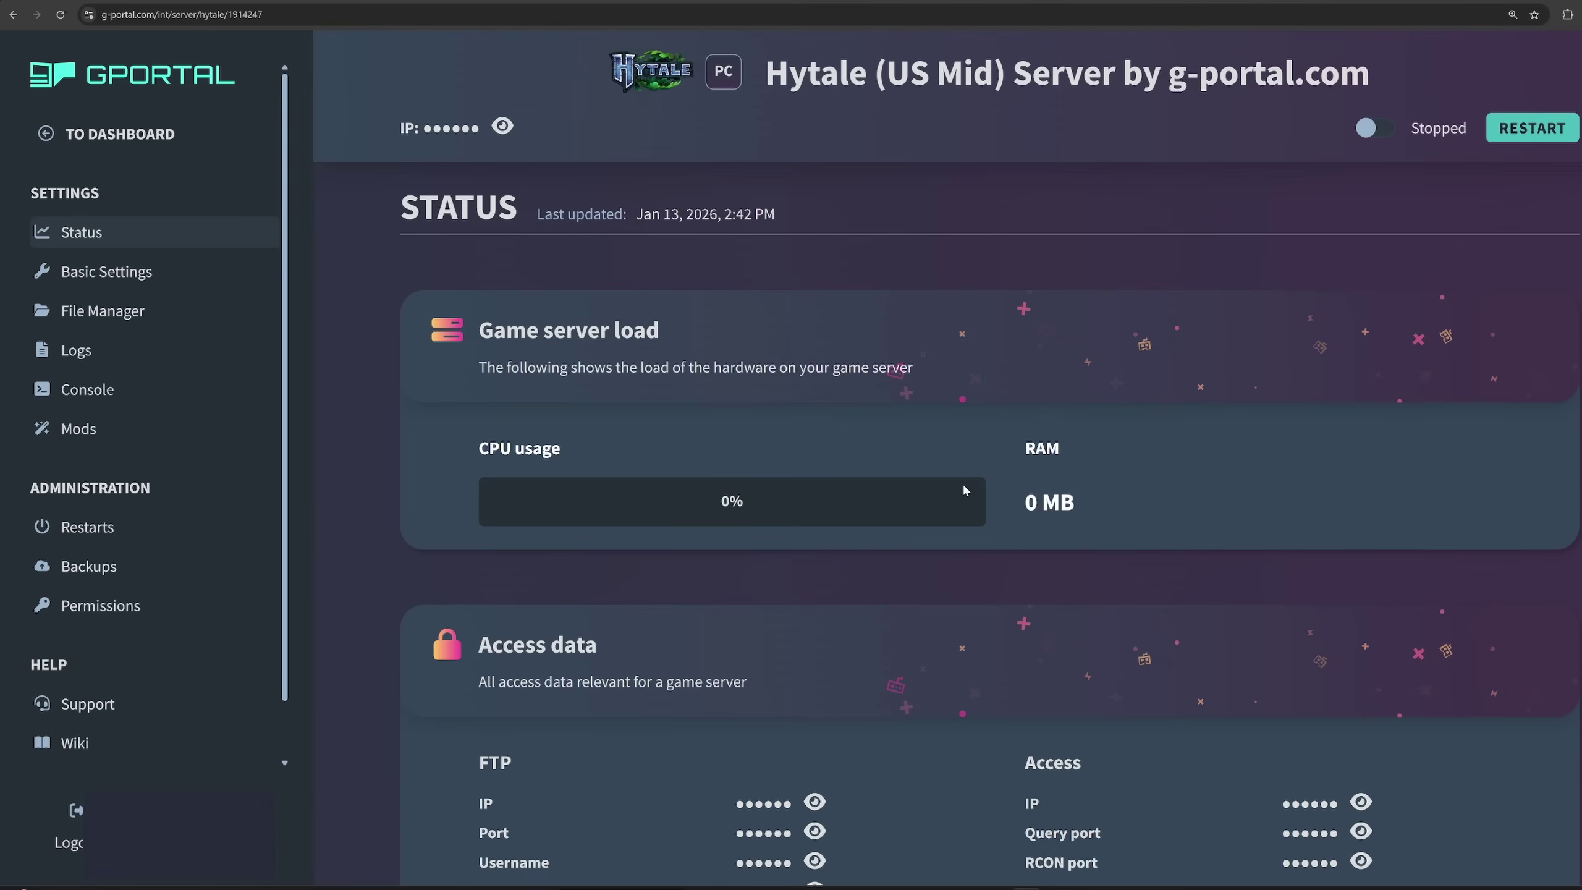
pyautogui.scroll(5, 962, 490)
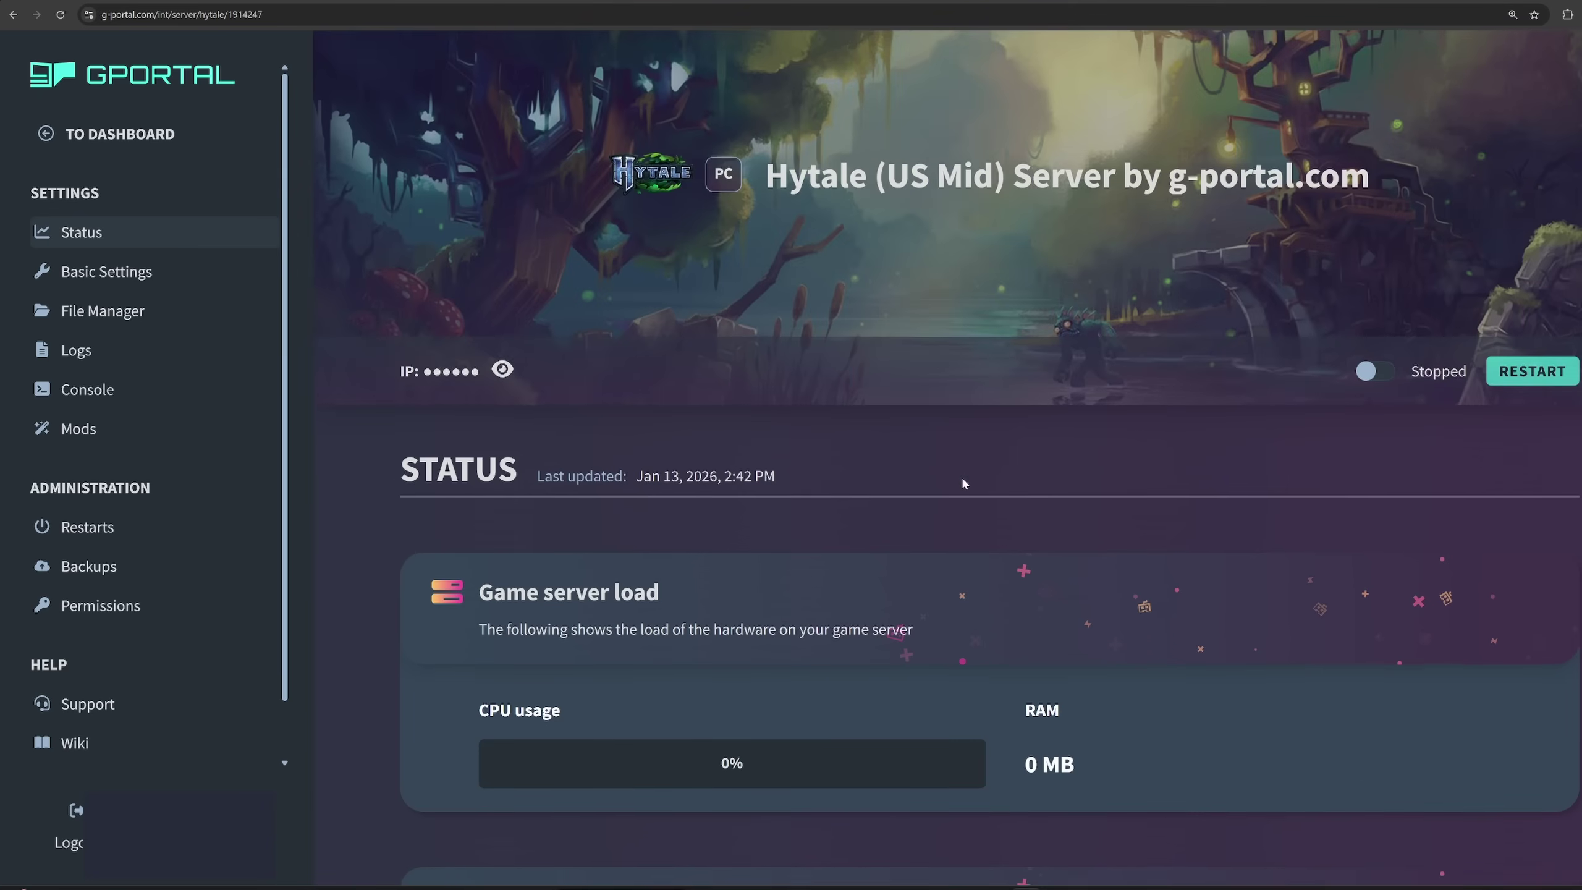
pyautogui.scroll(-2, 963, 490)
pyautogui.scroll(-2, 963, 486)
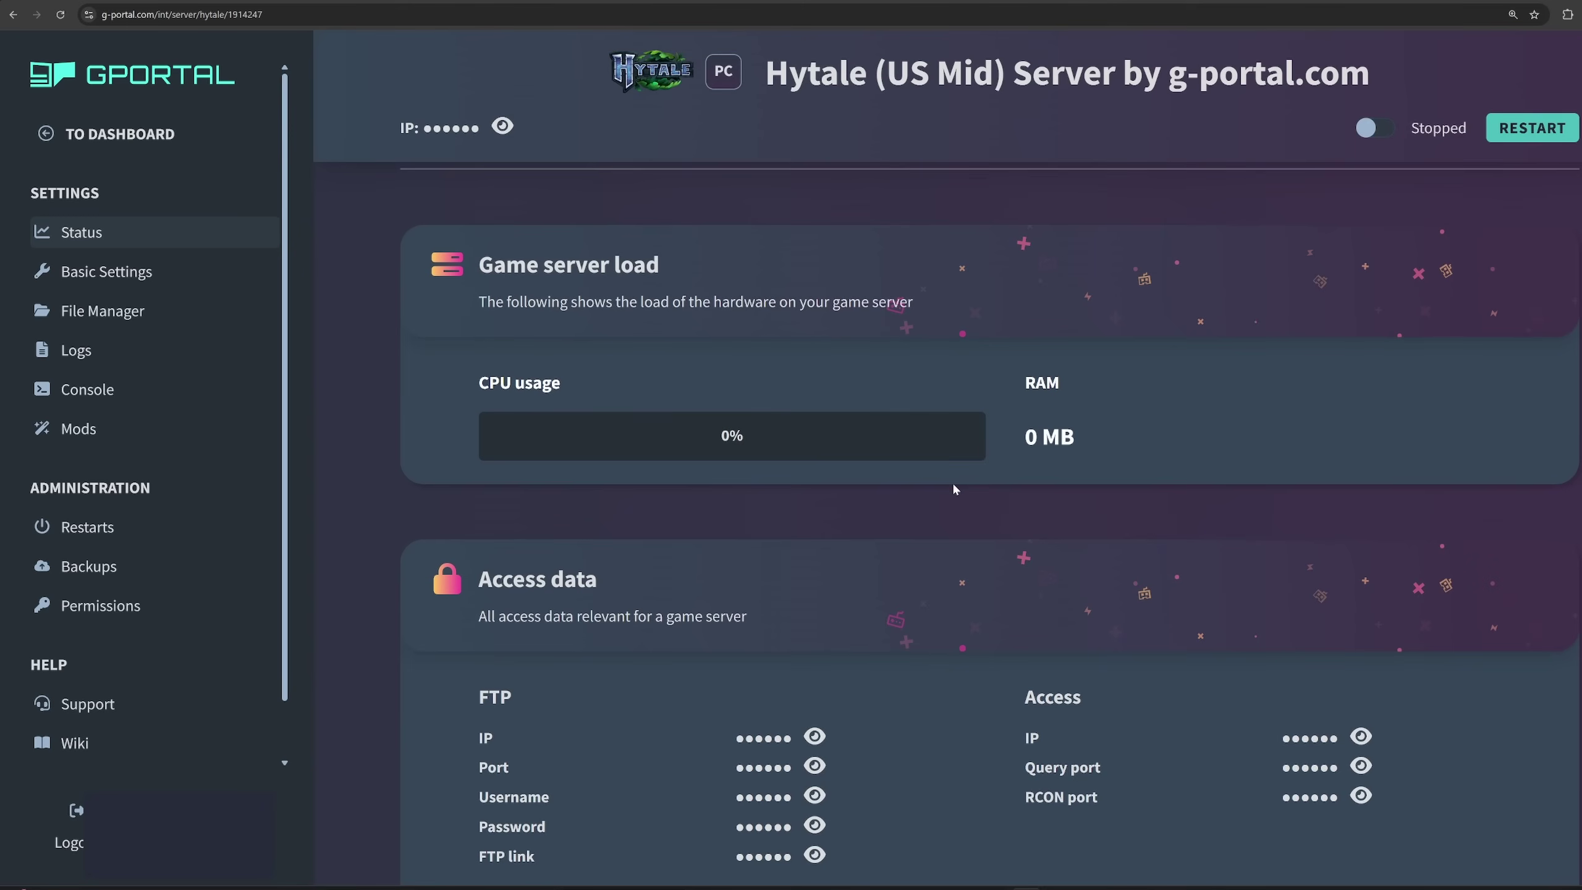
pyautogui.scroll(5, 952, 487)
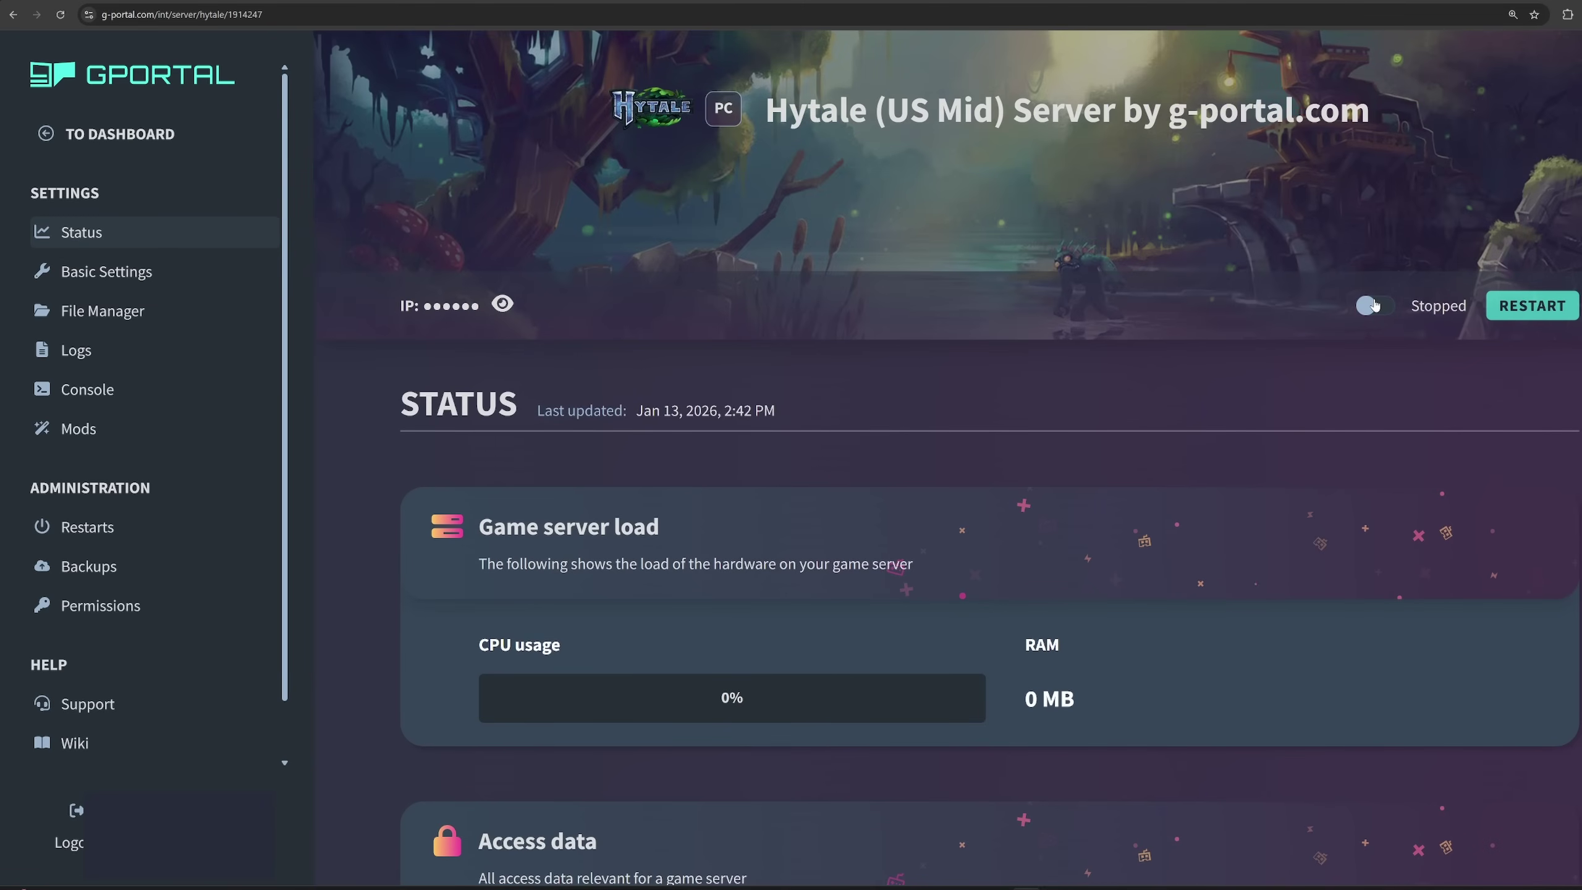
pyautogui.scroll(-3, 836, 474)
pyautogui.scroll(-6, 837, 473)
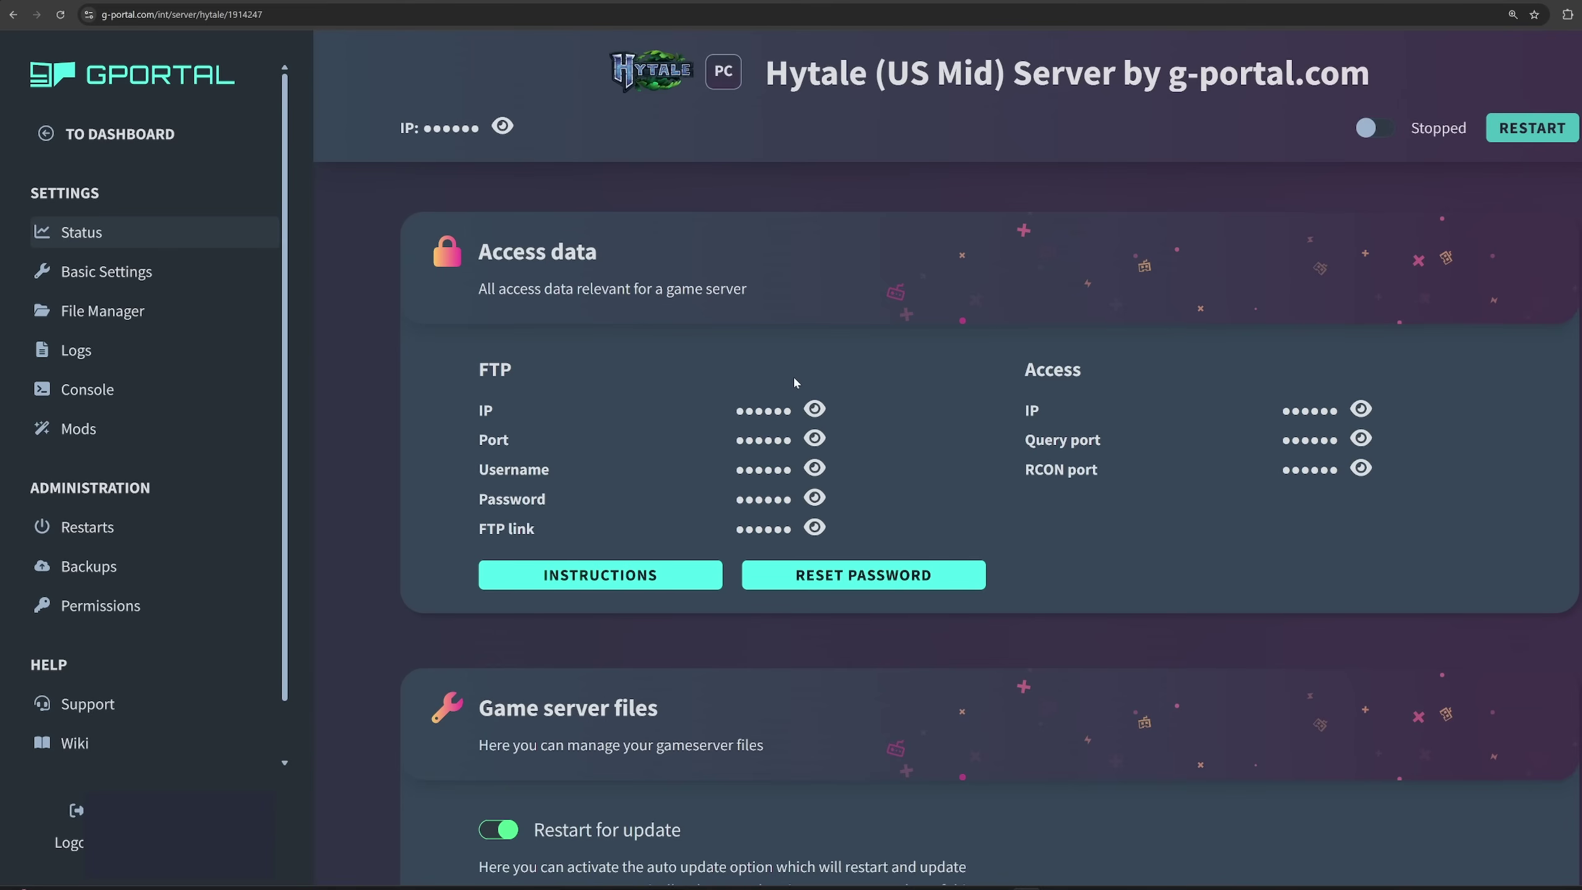
pyautogui.scroll(10, 741, 508)
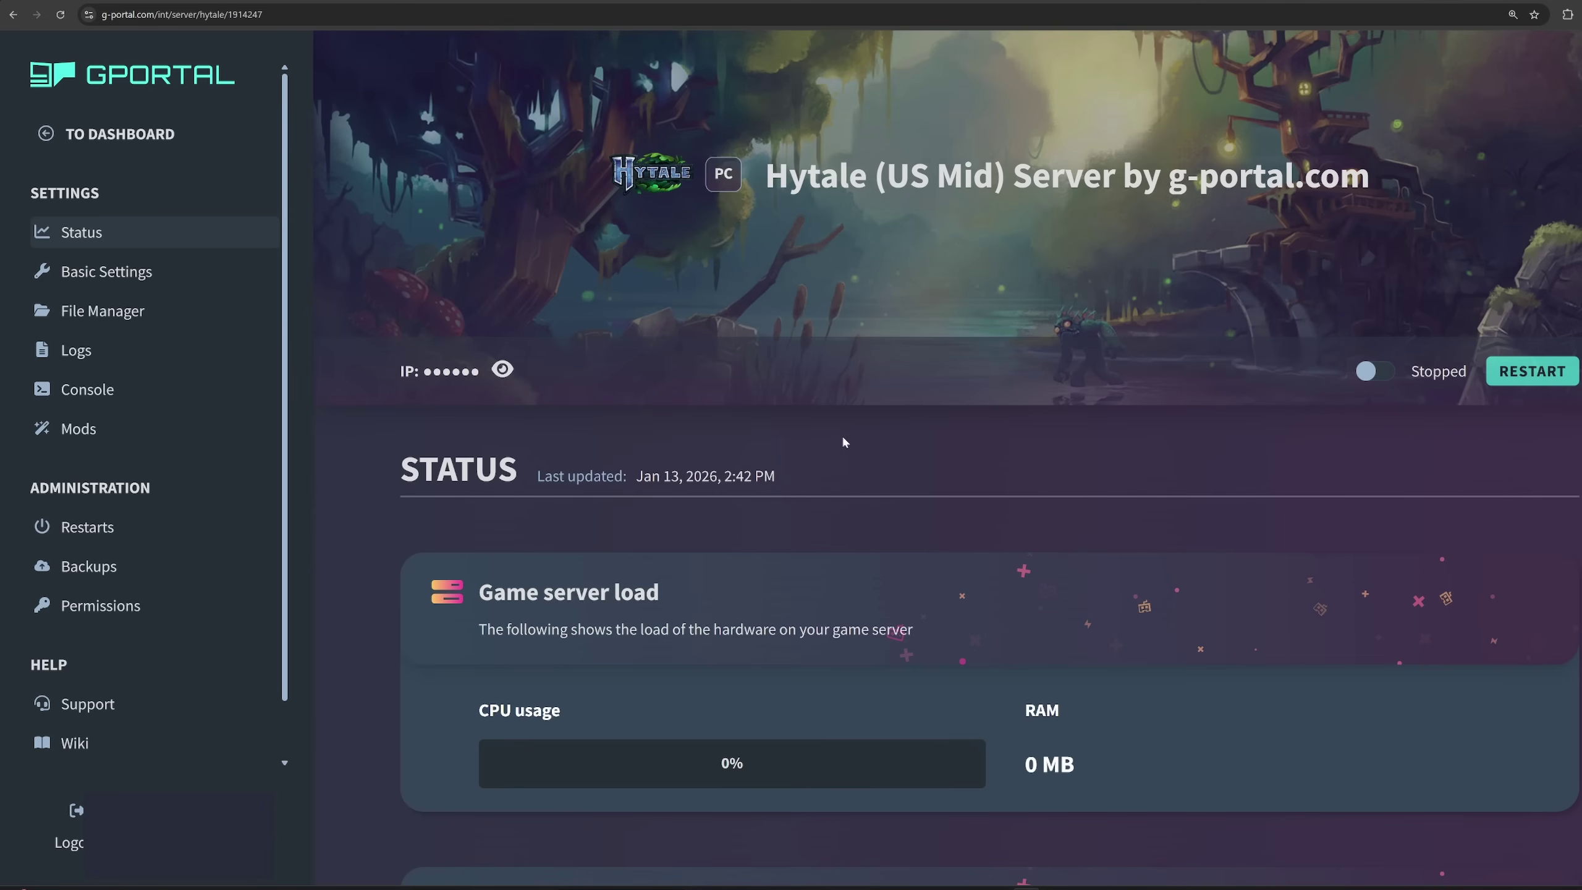
pyautogui.scroll(-12, 965, 464)
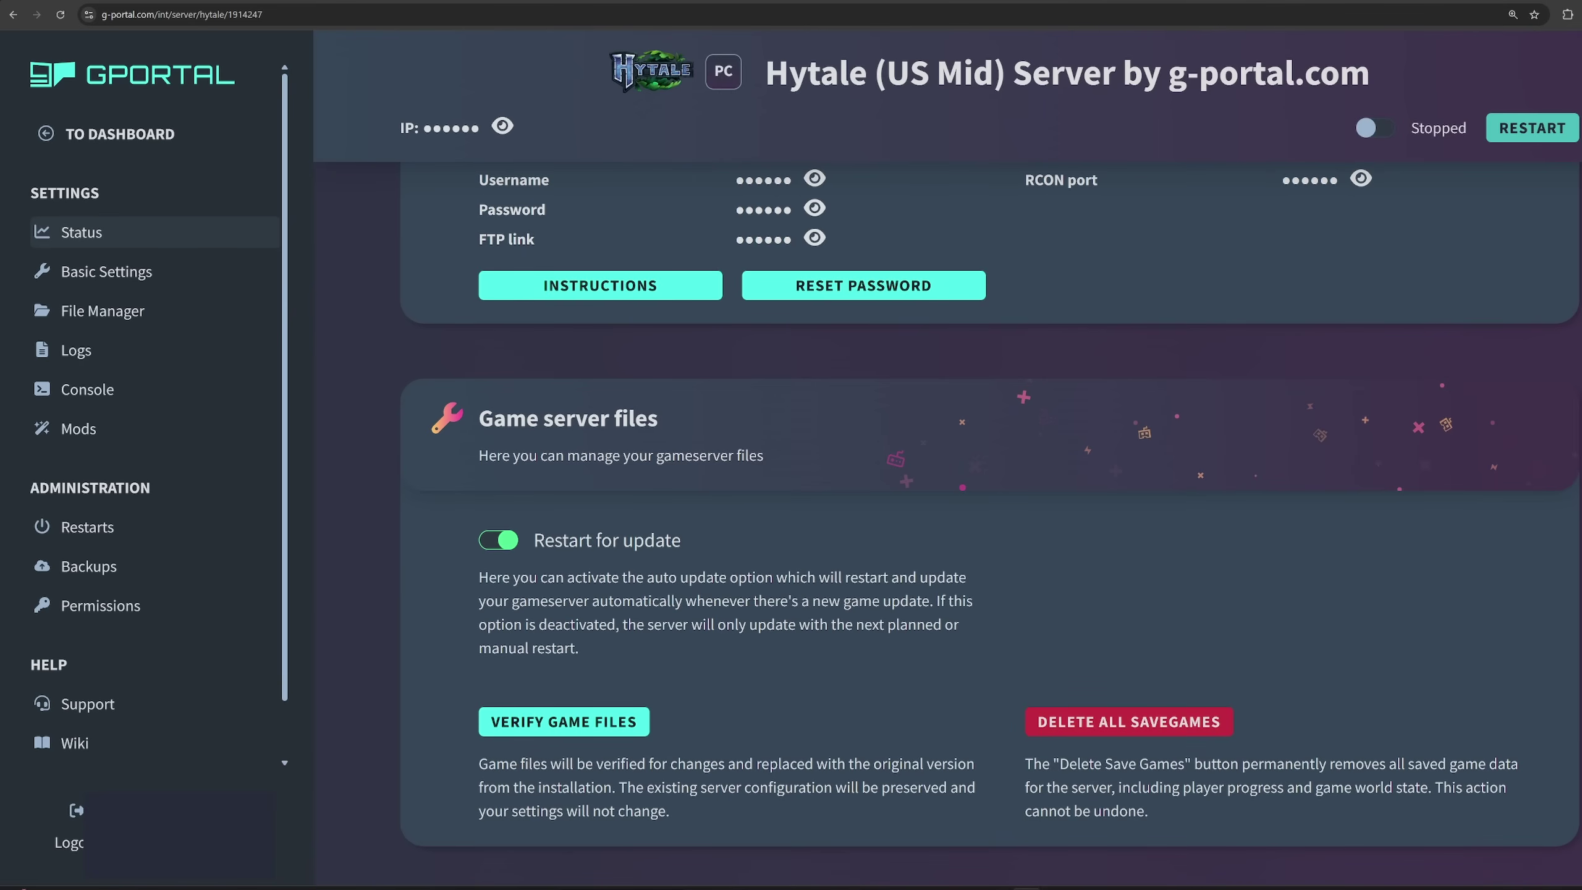
pyautogui.scroll(12, 722, 648)
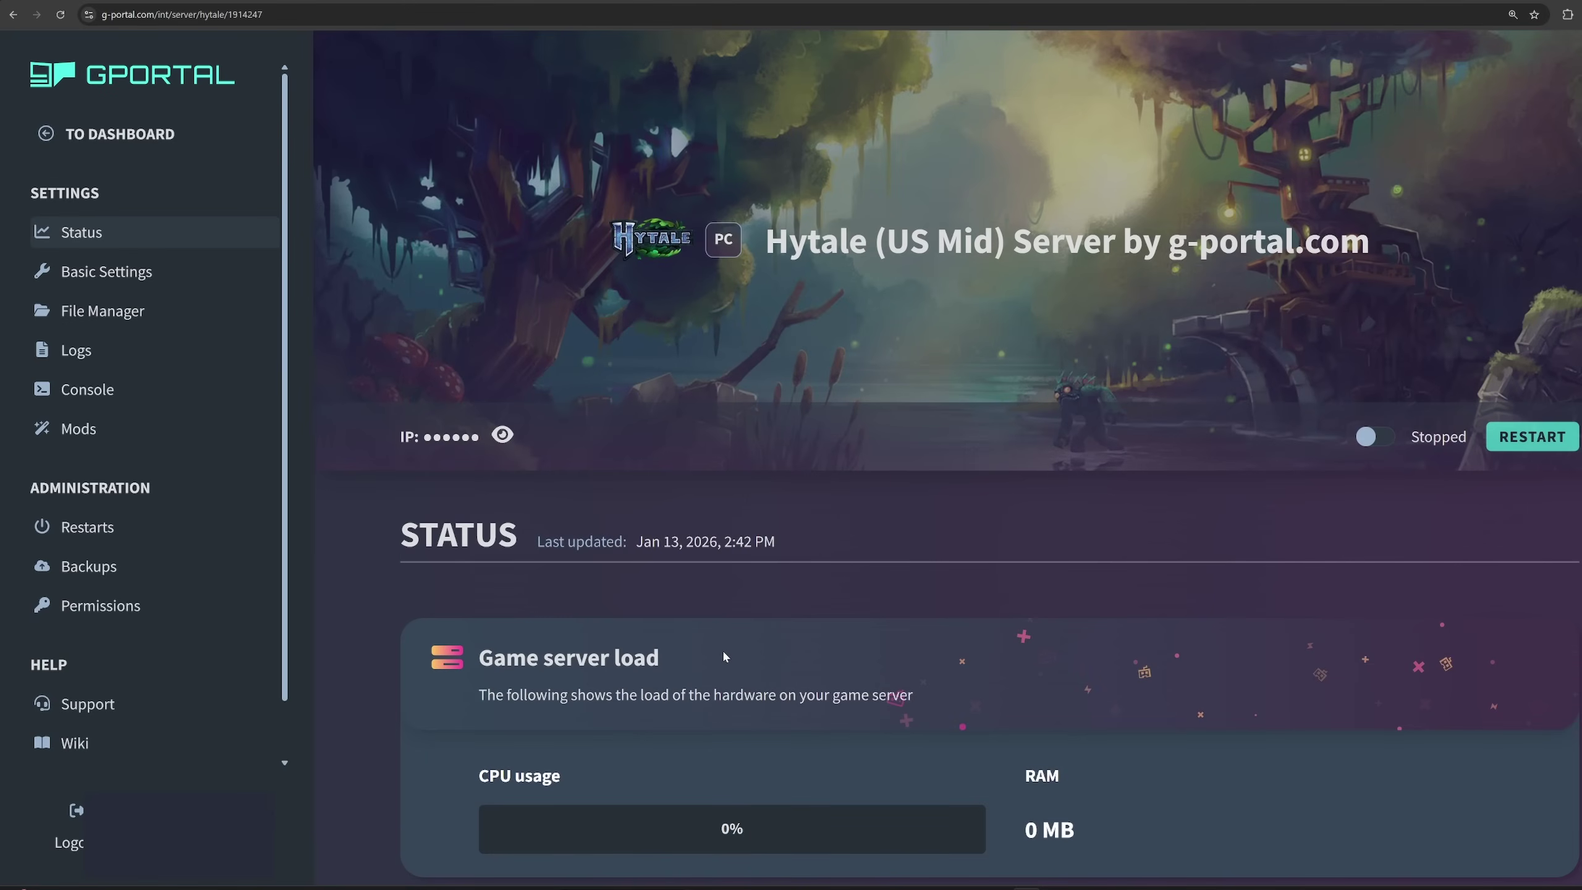
# In Basic Settings, replace the server name with 'Chiselchiptest'.
pyautogui.click(124, 279)
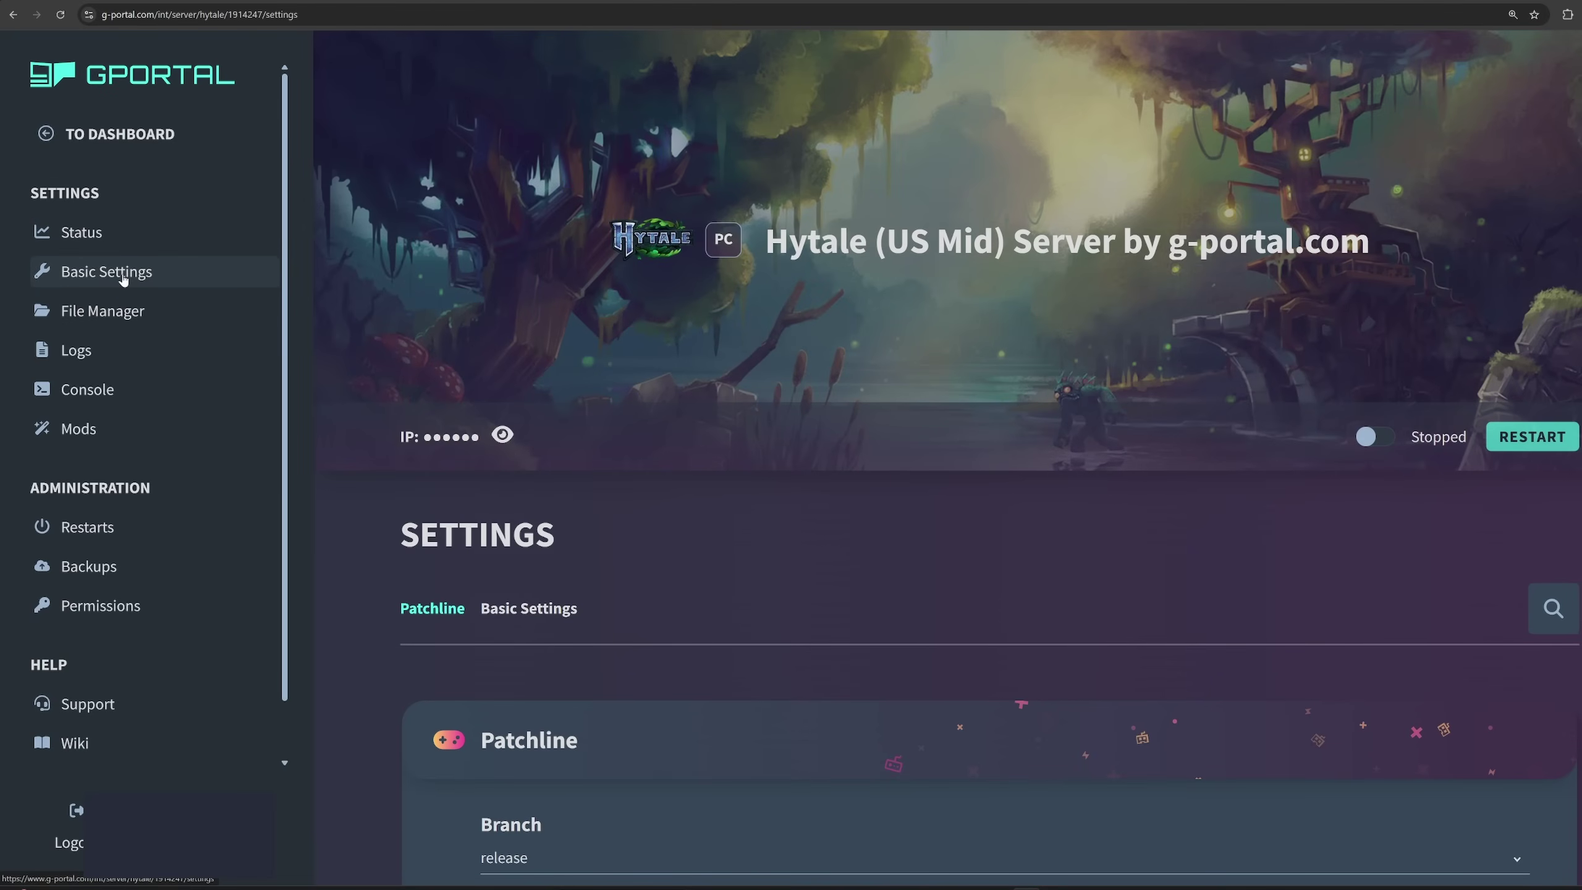
pyautogui.scroll(-4, 833, 535)
pyautogui.scroll(-2, 832, 530)
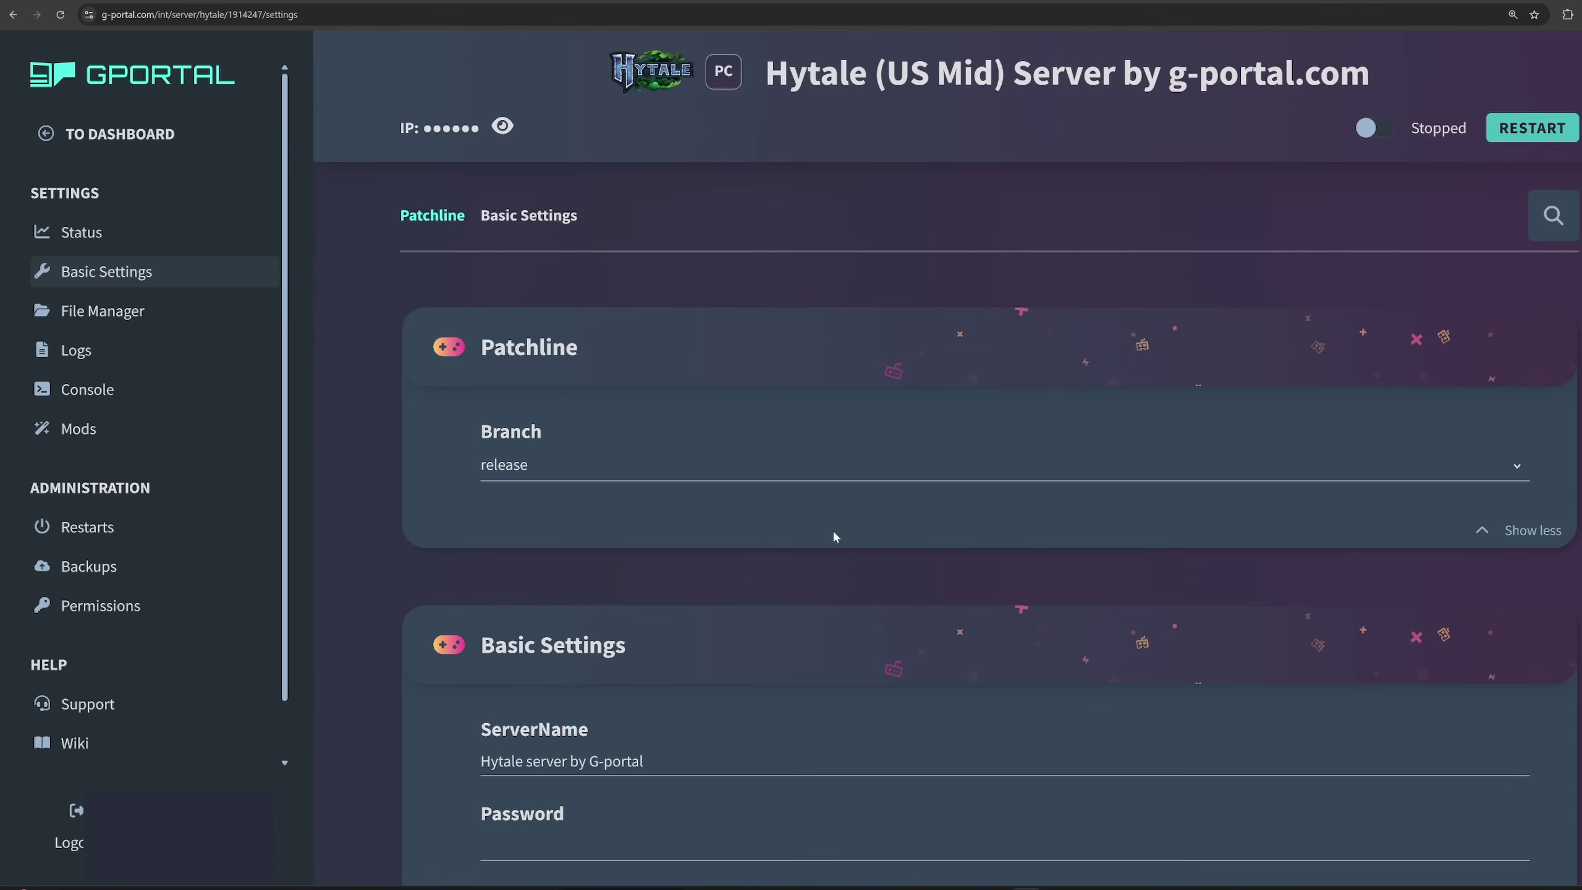
pyautogui.scroll(2, 833, 537)
pyautogui.scroll(-5, 834, 537)
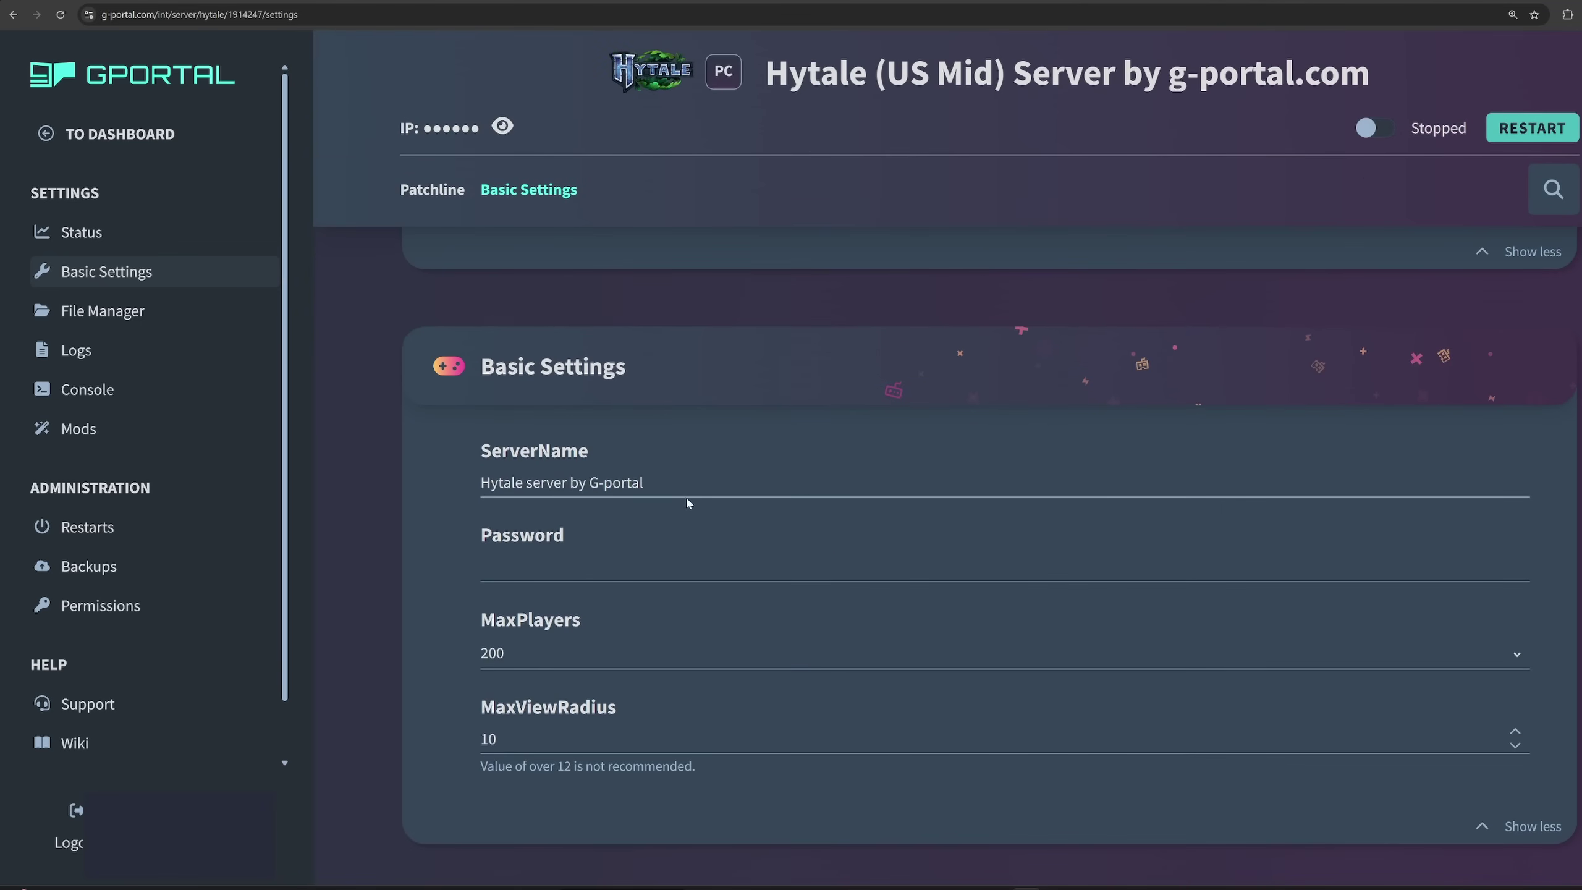
pyautogui.moveTo(643, 482); pyautogui.dragTo(479, 485)
pyautogui.write('Chiselchip')
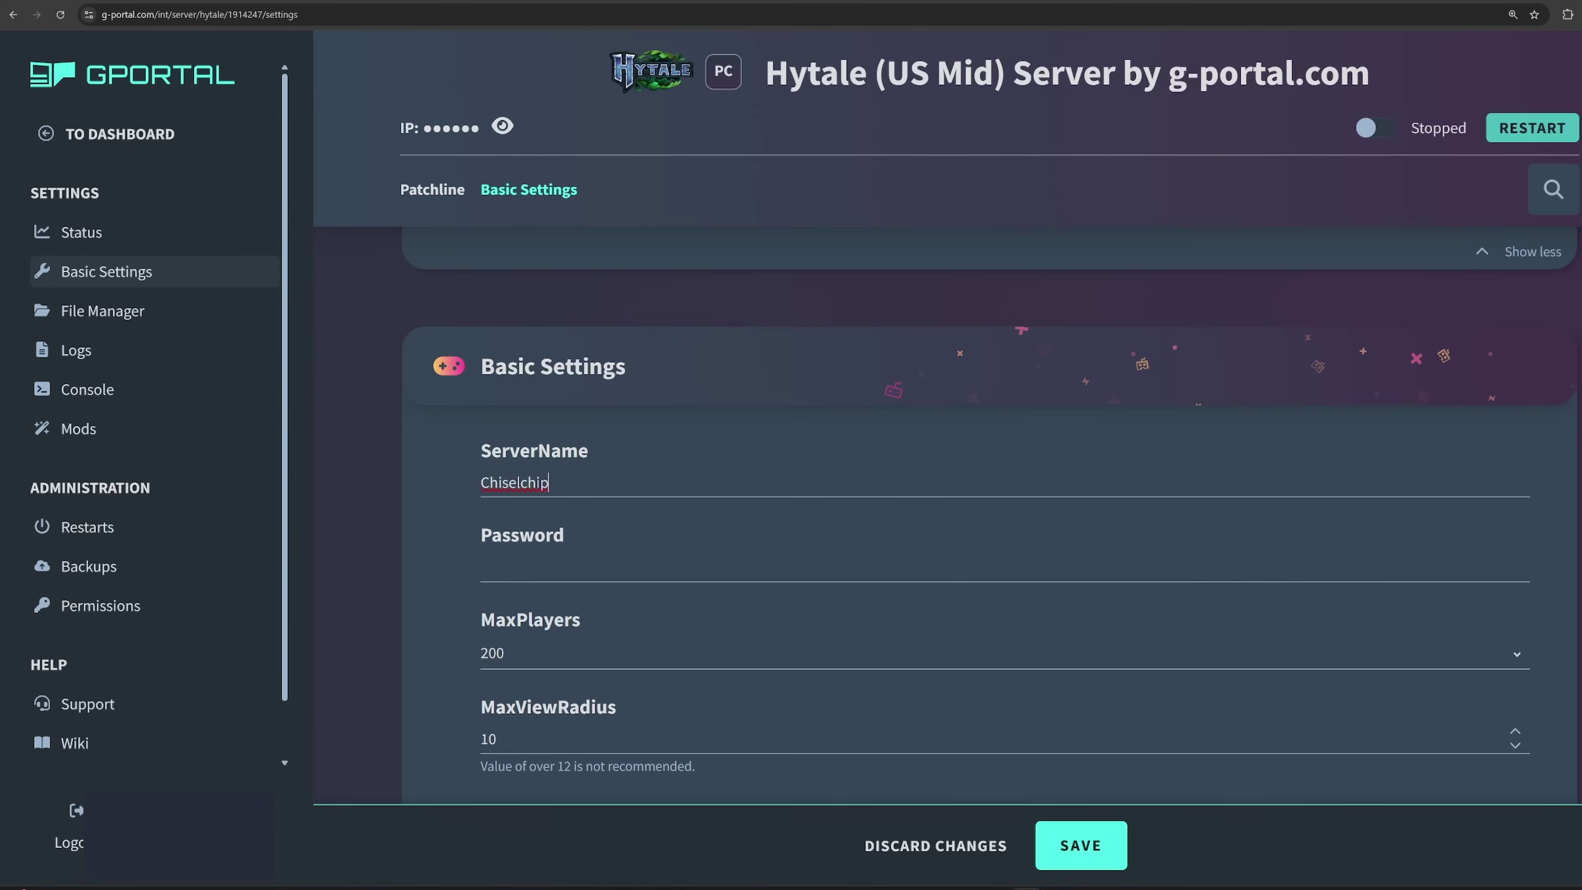
pyautogui.write('test')
# Keep MaxPlayers at 200 and save the basic settings.
pyautogui.scroll(-1, 635, 627)
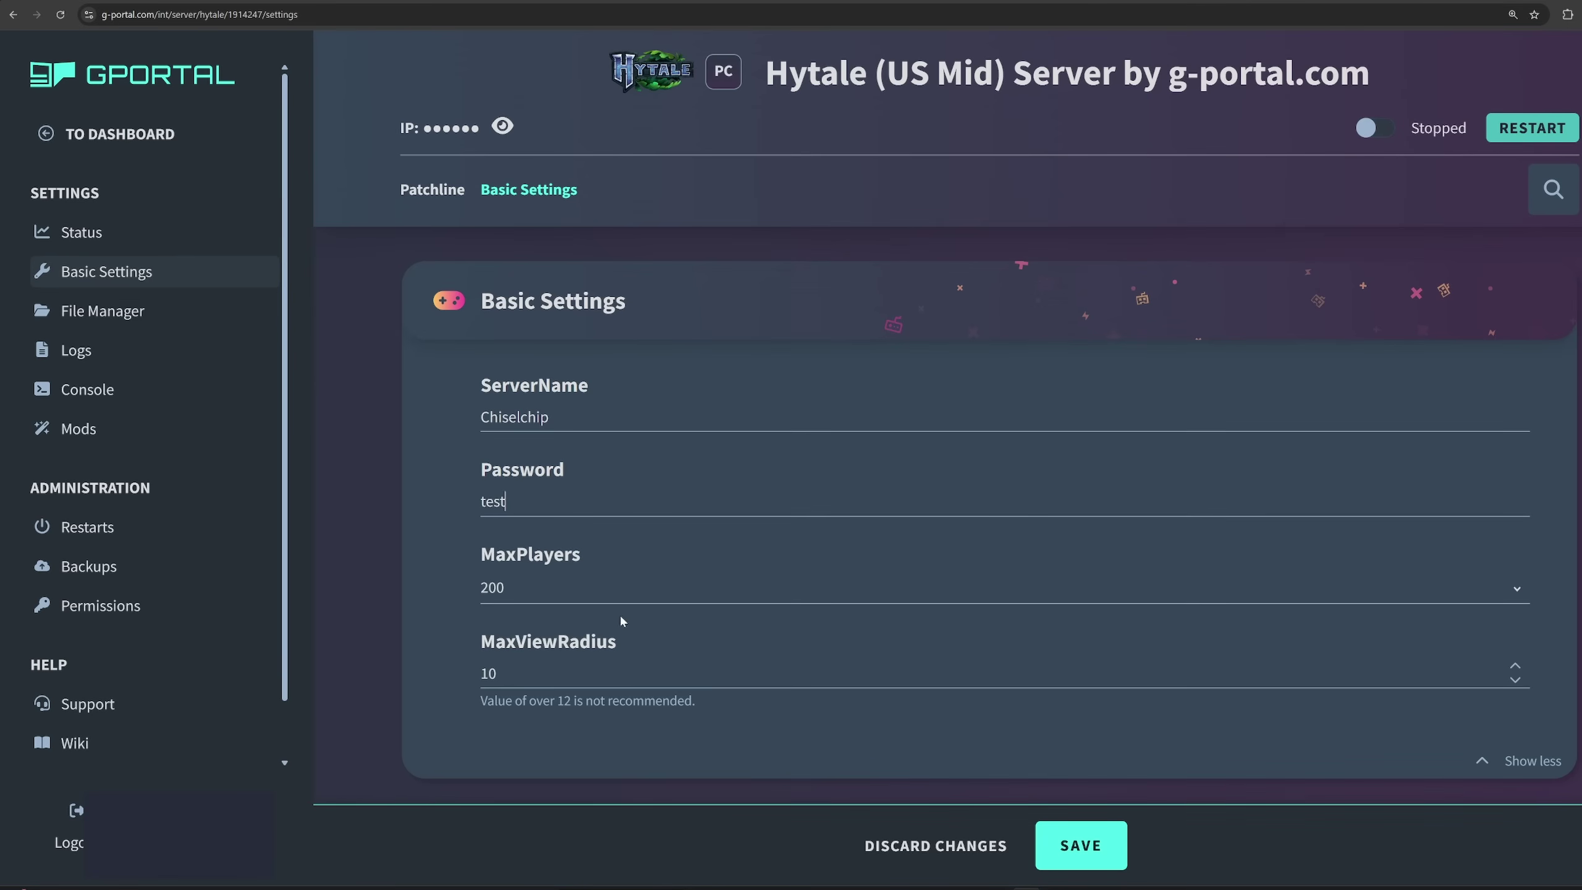
pyautogui.click(611, 587)
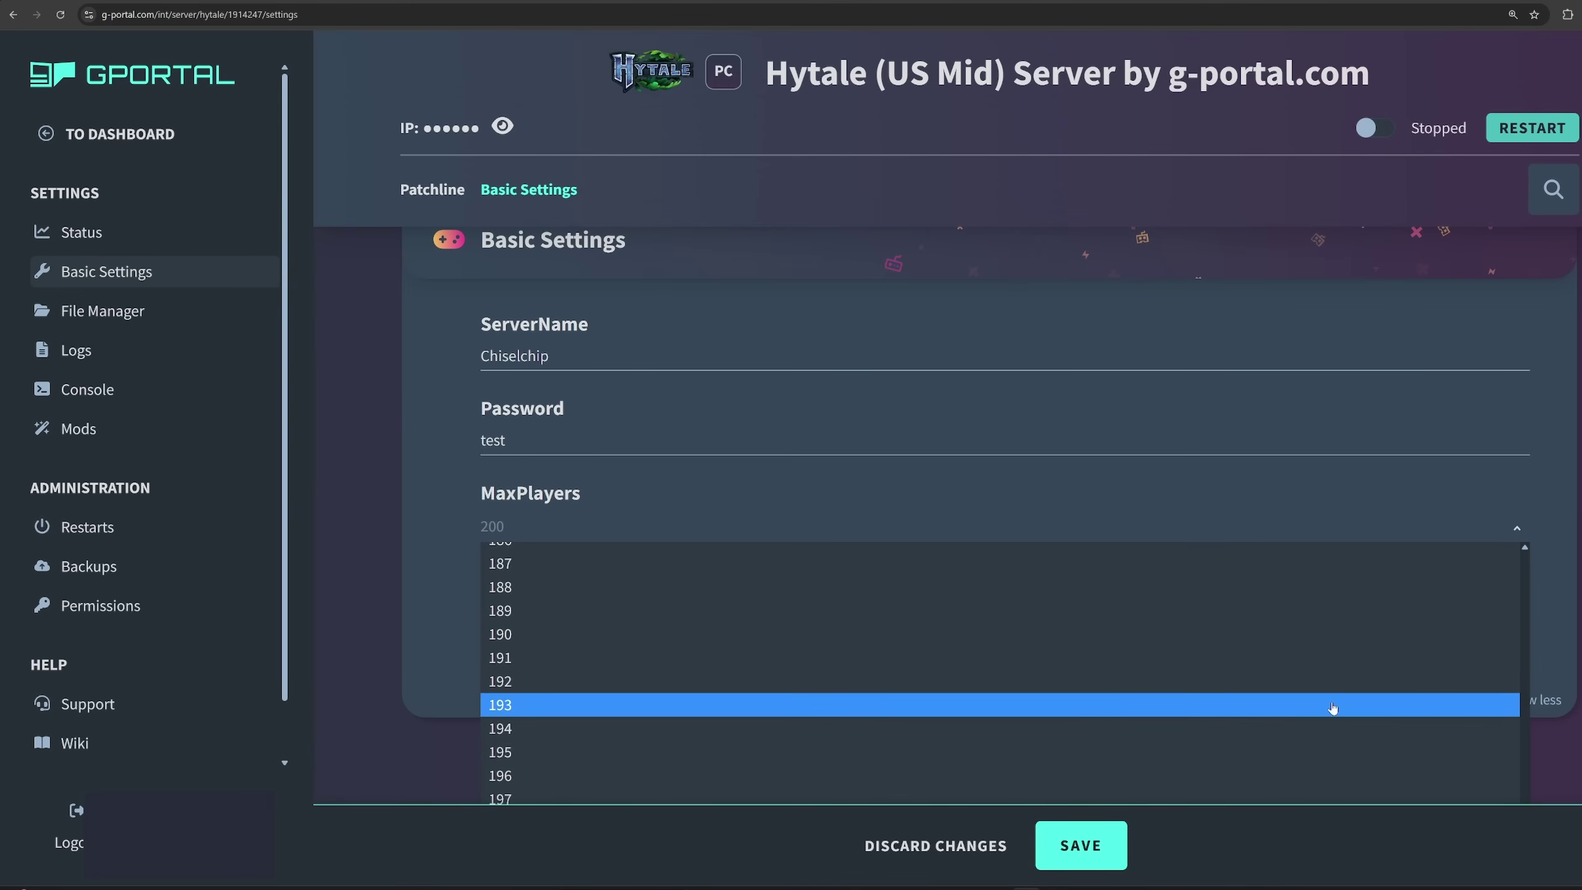
pyautogui.click(422, 744)
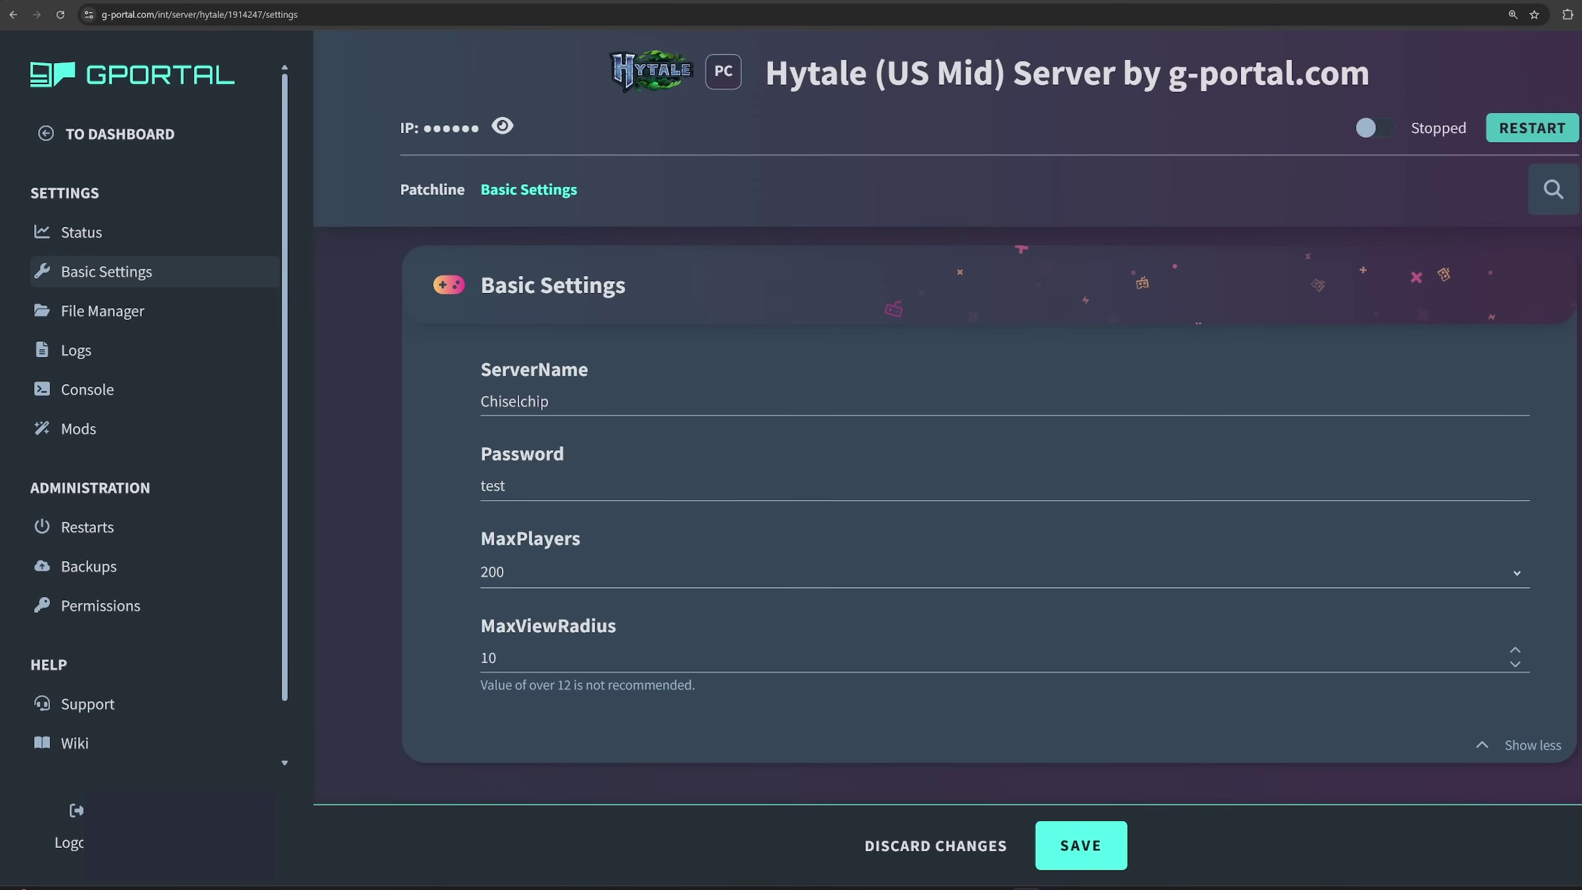
pyautogui.scroll(2, 700, 694)
pyautogui.scroll(-1, 716, 702)
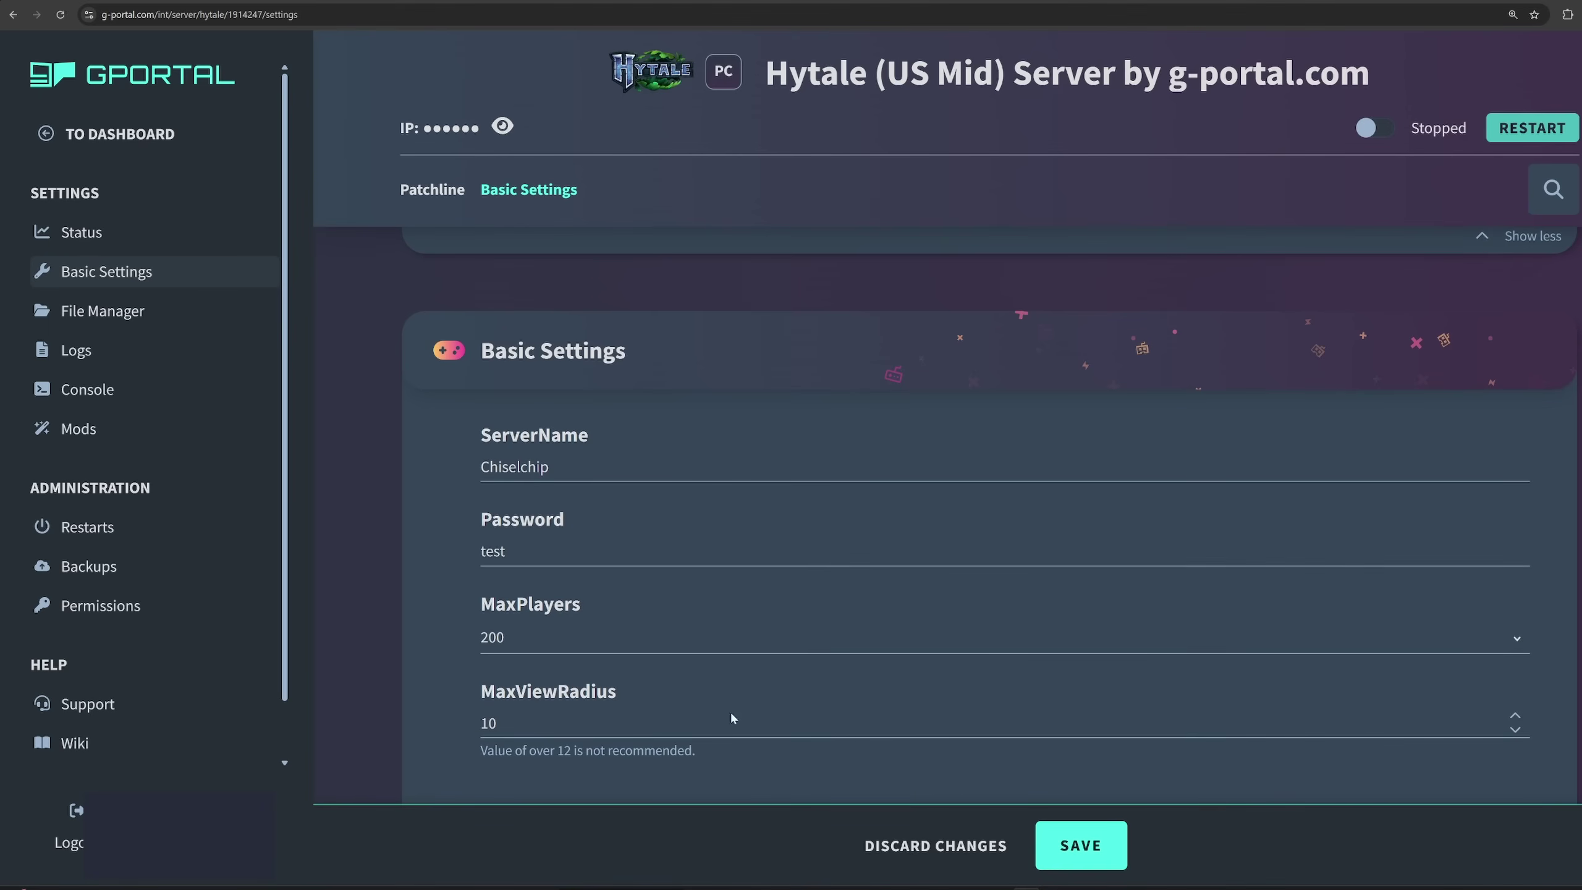
pyautogui.click(1123, 832)
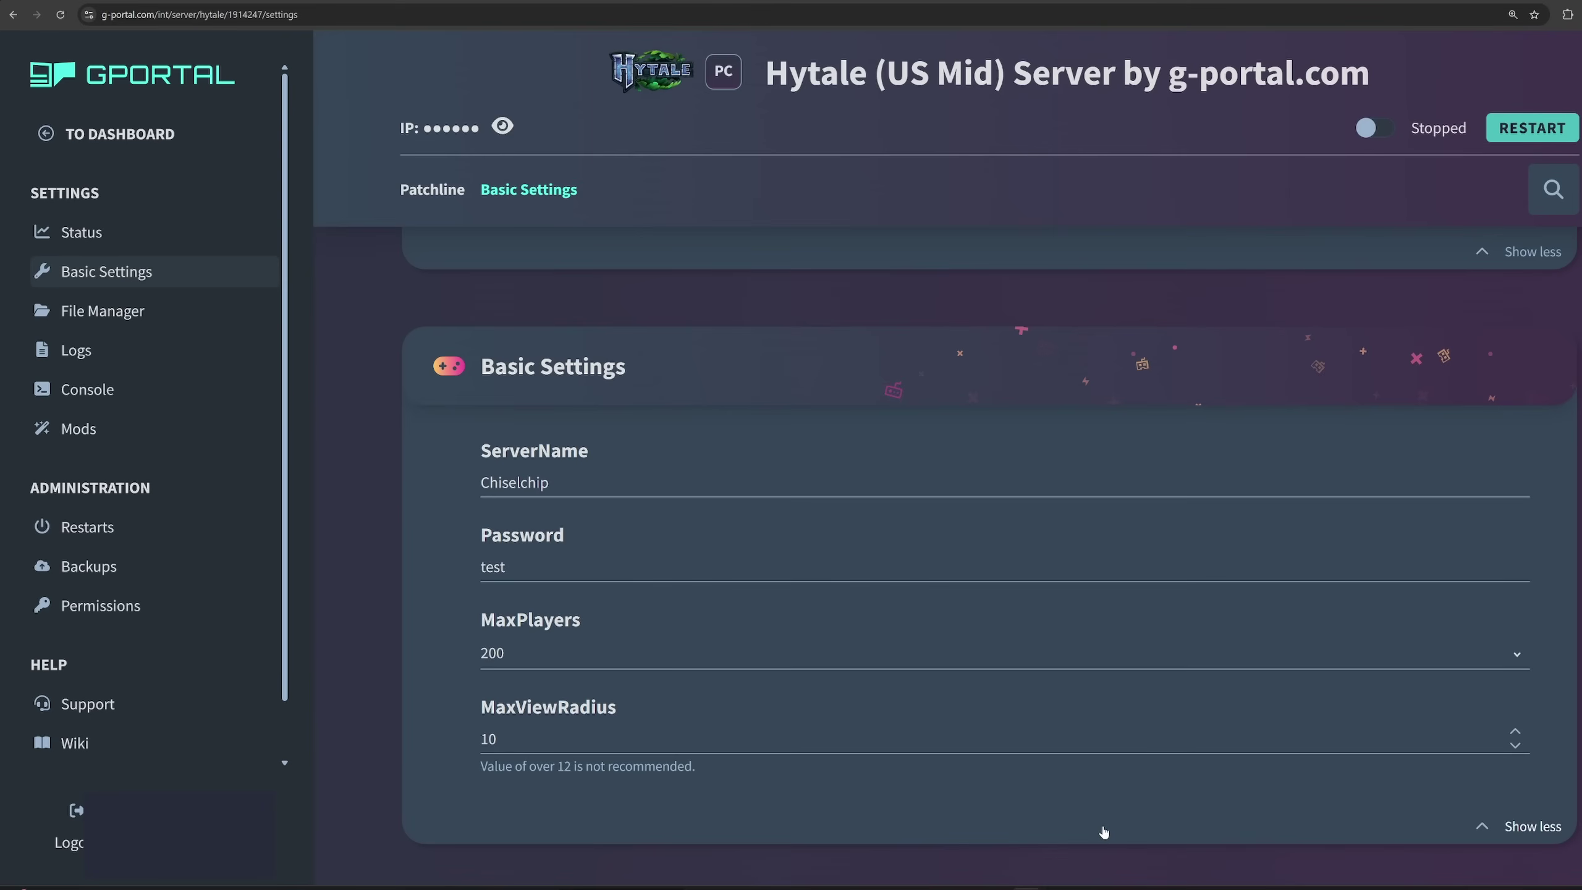
# Look through the file manager and command console, then open the CurseForge Mods page.
pyautogui.click(108, 319)
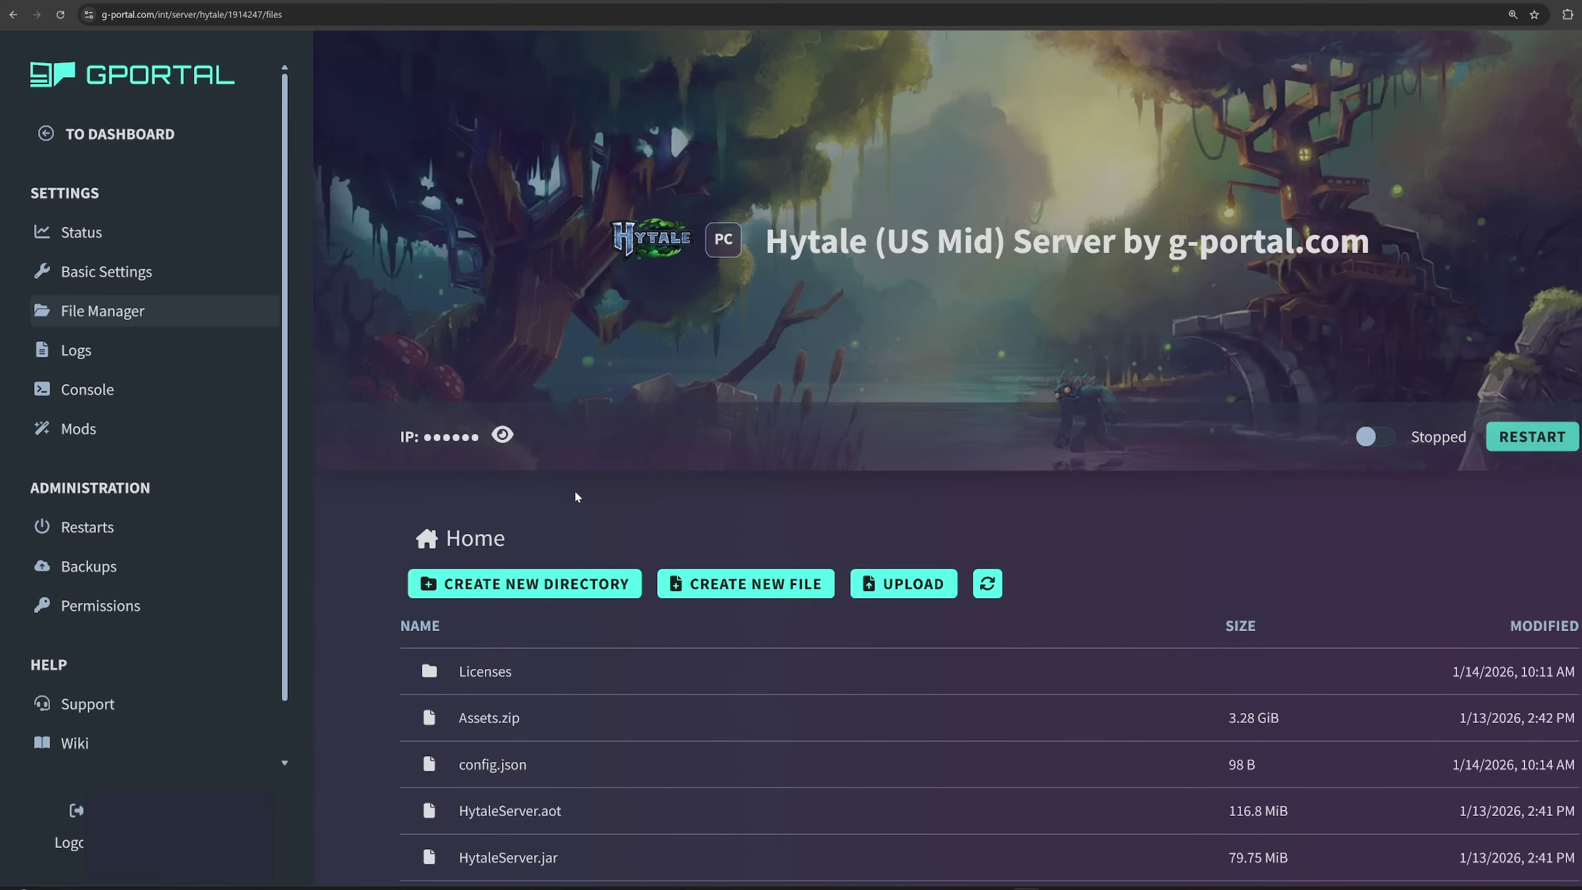
pyautogui.scroll(-1, 573, 490)
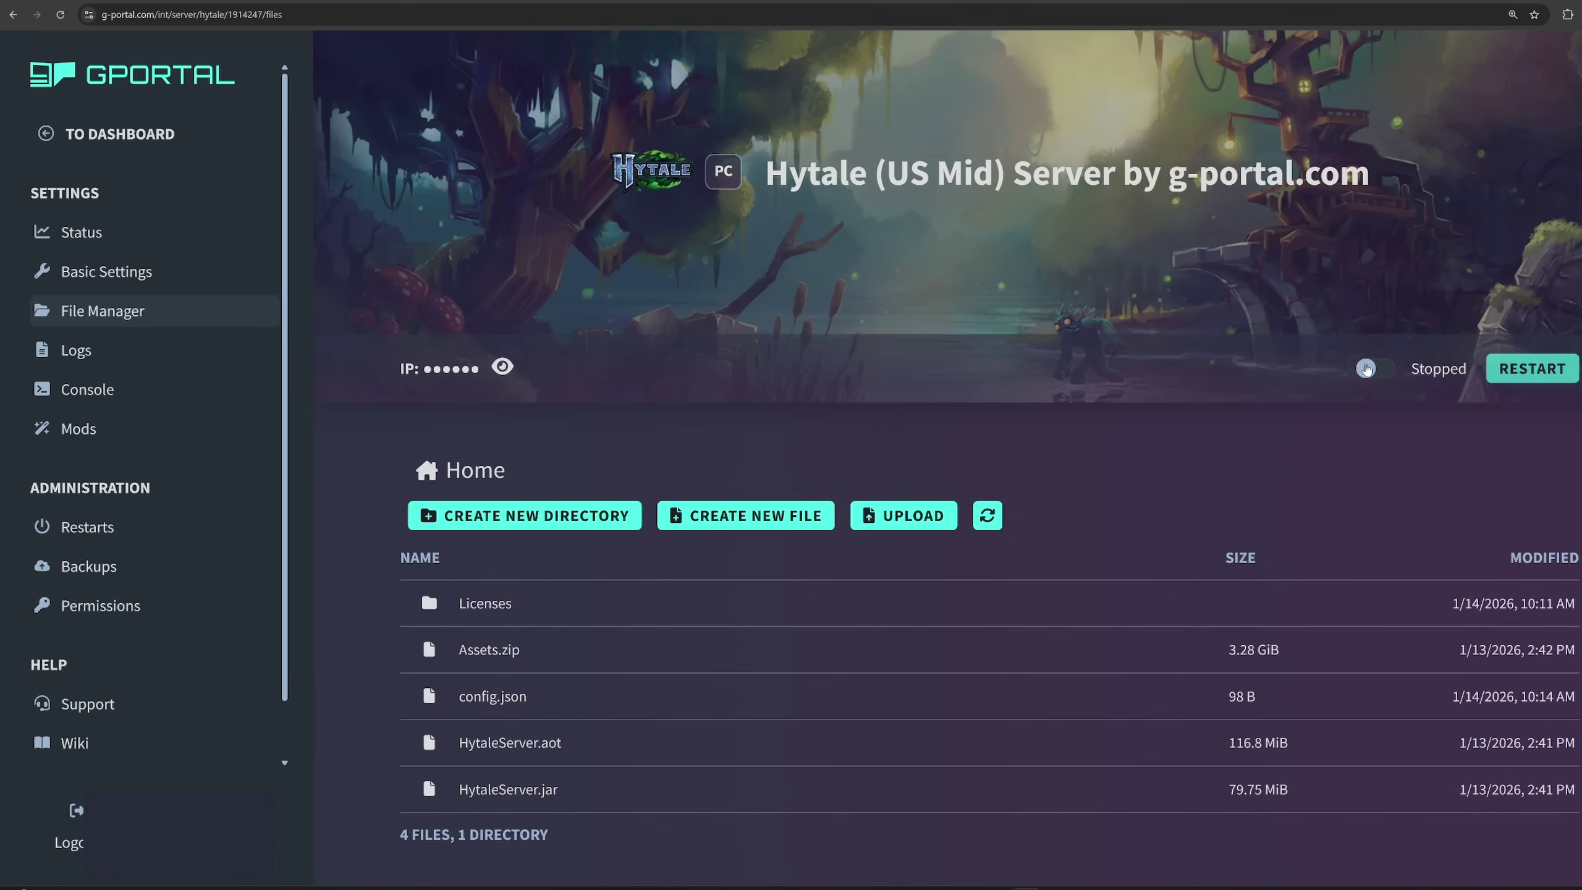
pyautogui.scroll(1, 101, 355)
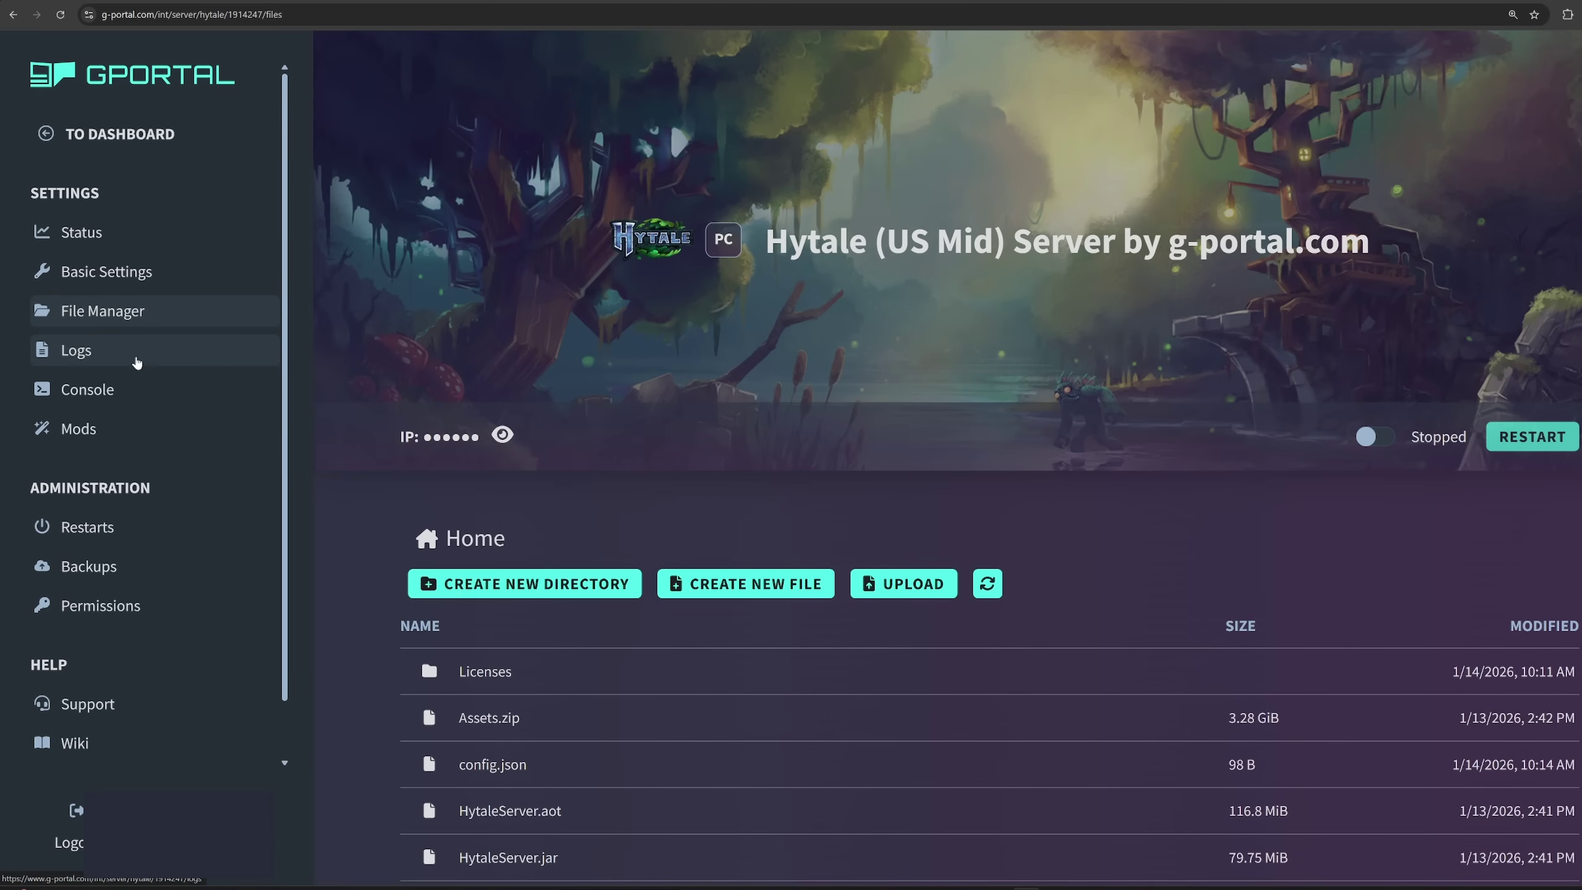
pyautogui.click(115, 397)
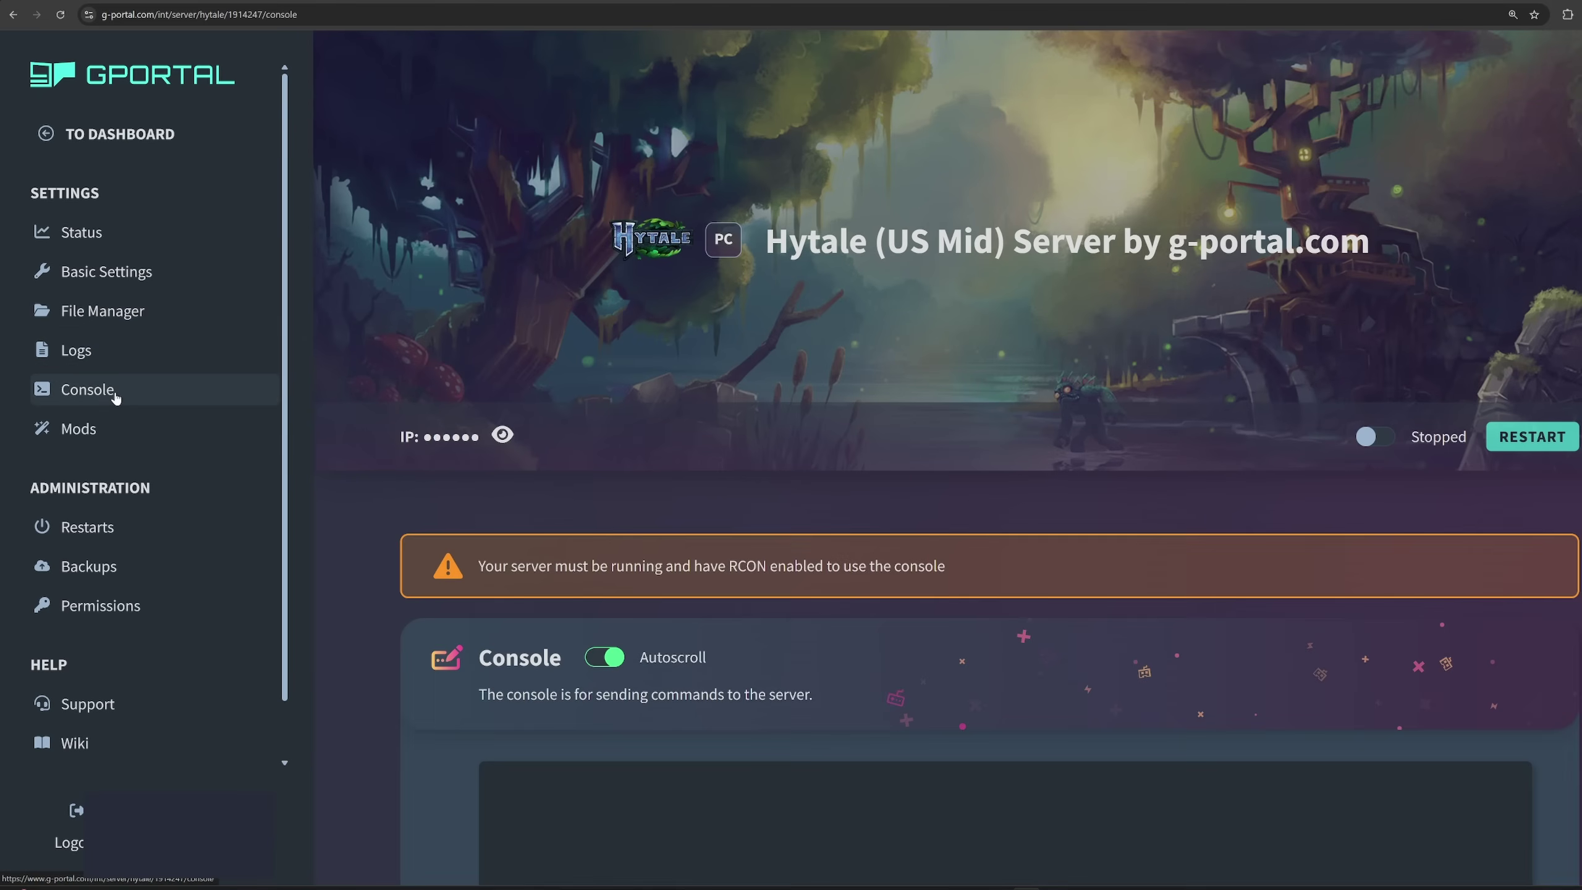
pyautogui.scroll(-6, 412, 467)
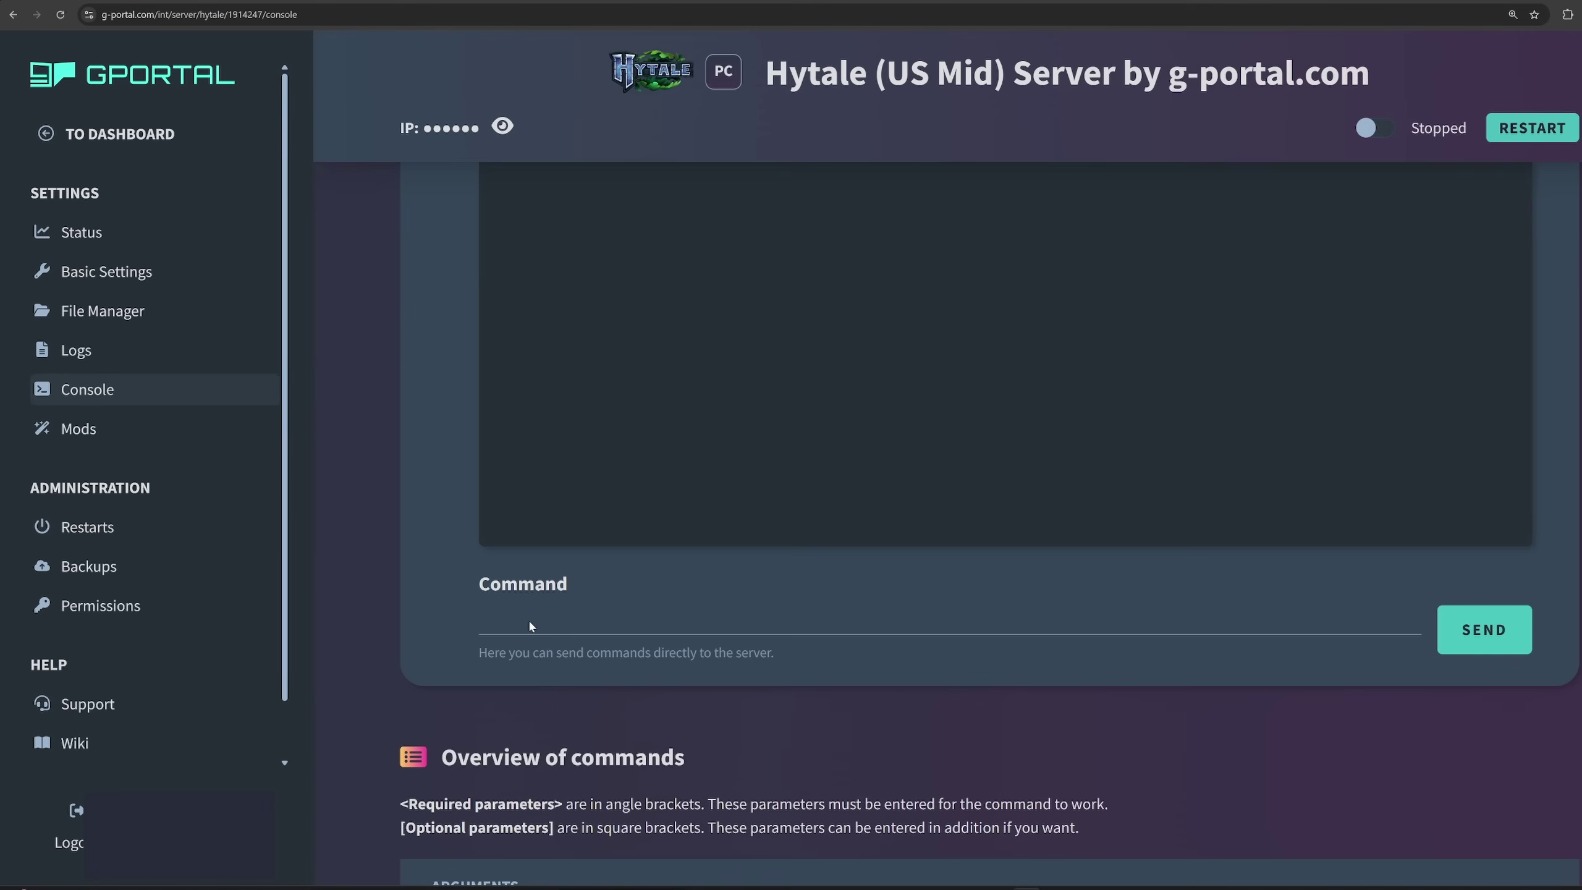
pyautogui.scroll(2, 701, 723)
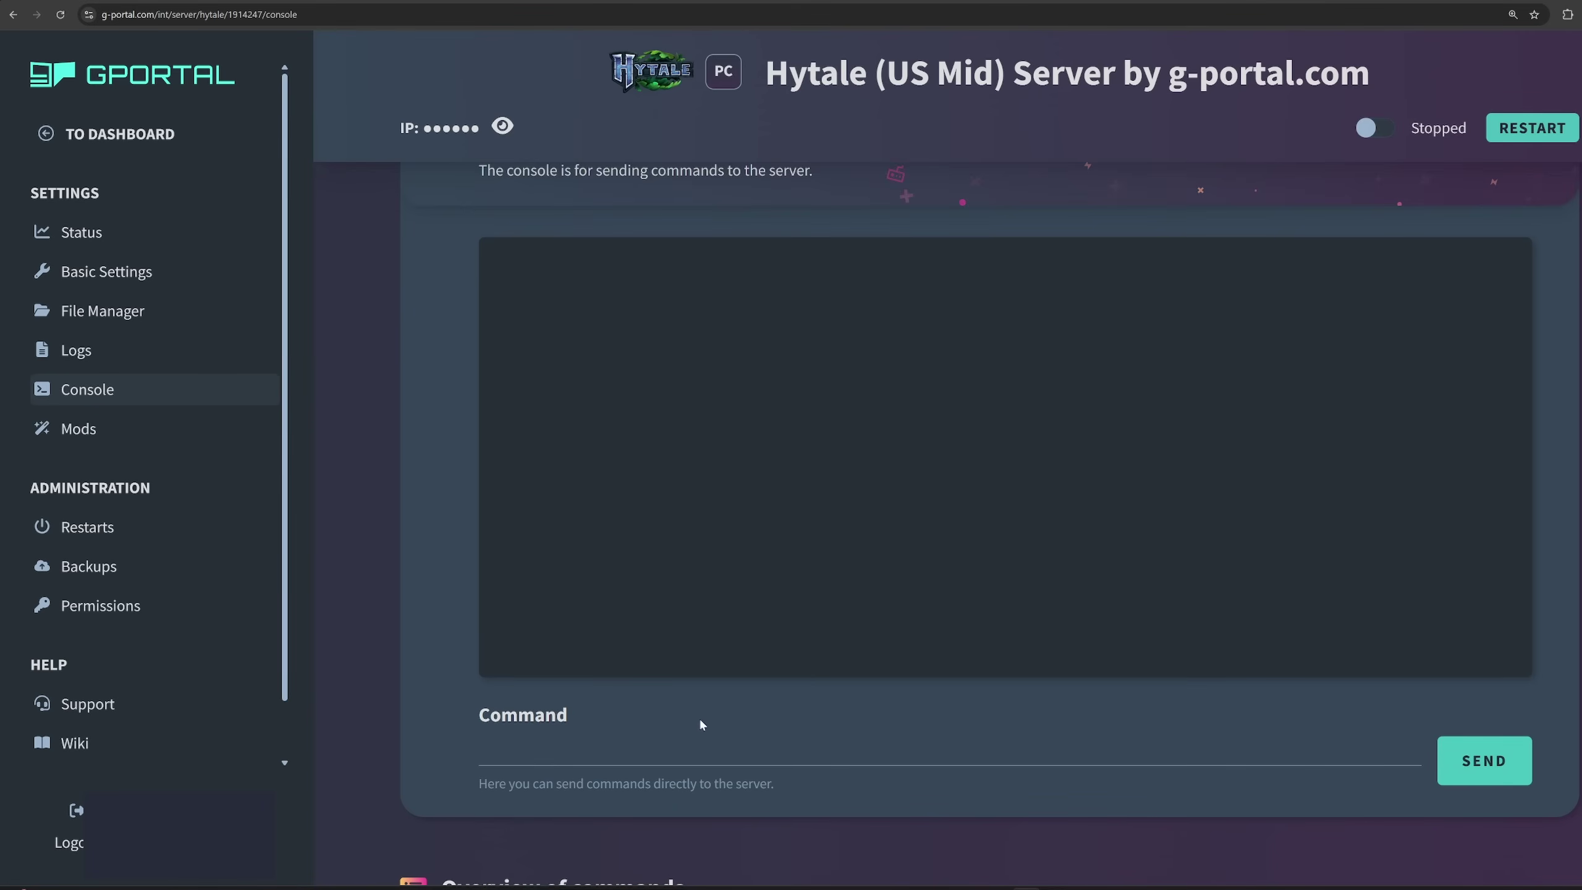
pyautogui.click(128, 444)
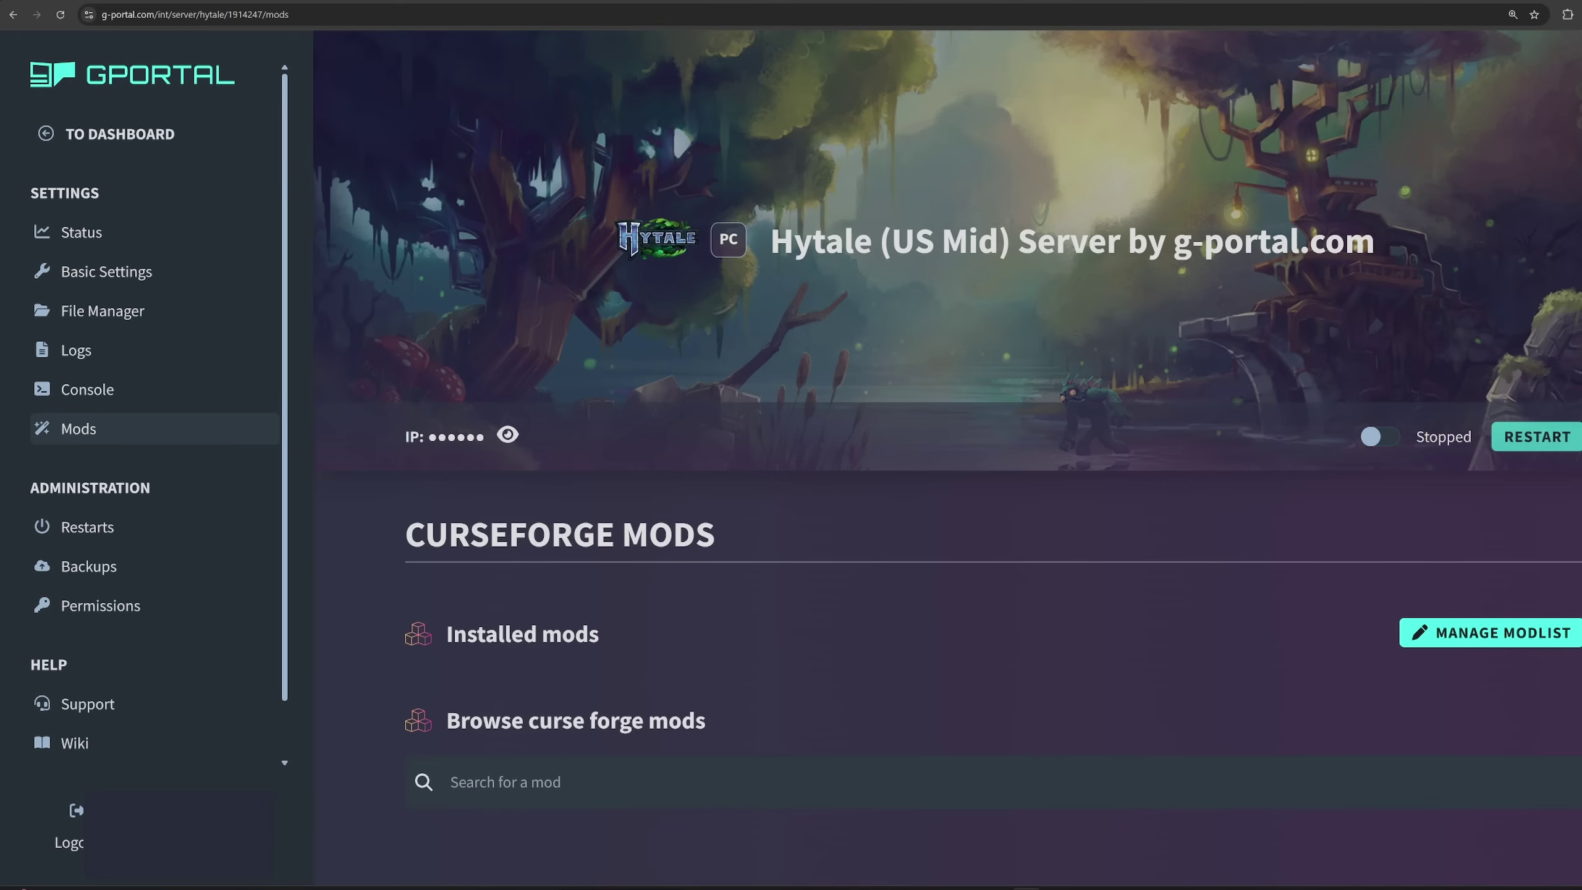
# Switch the stopped server on from Status and watch it reach Running with 4093 MB RAM.
pyautogui.click(90, 241)
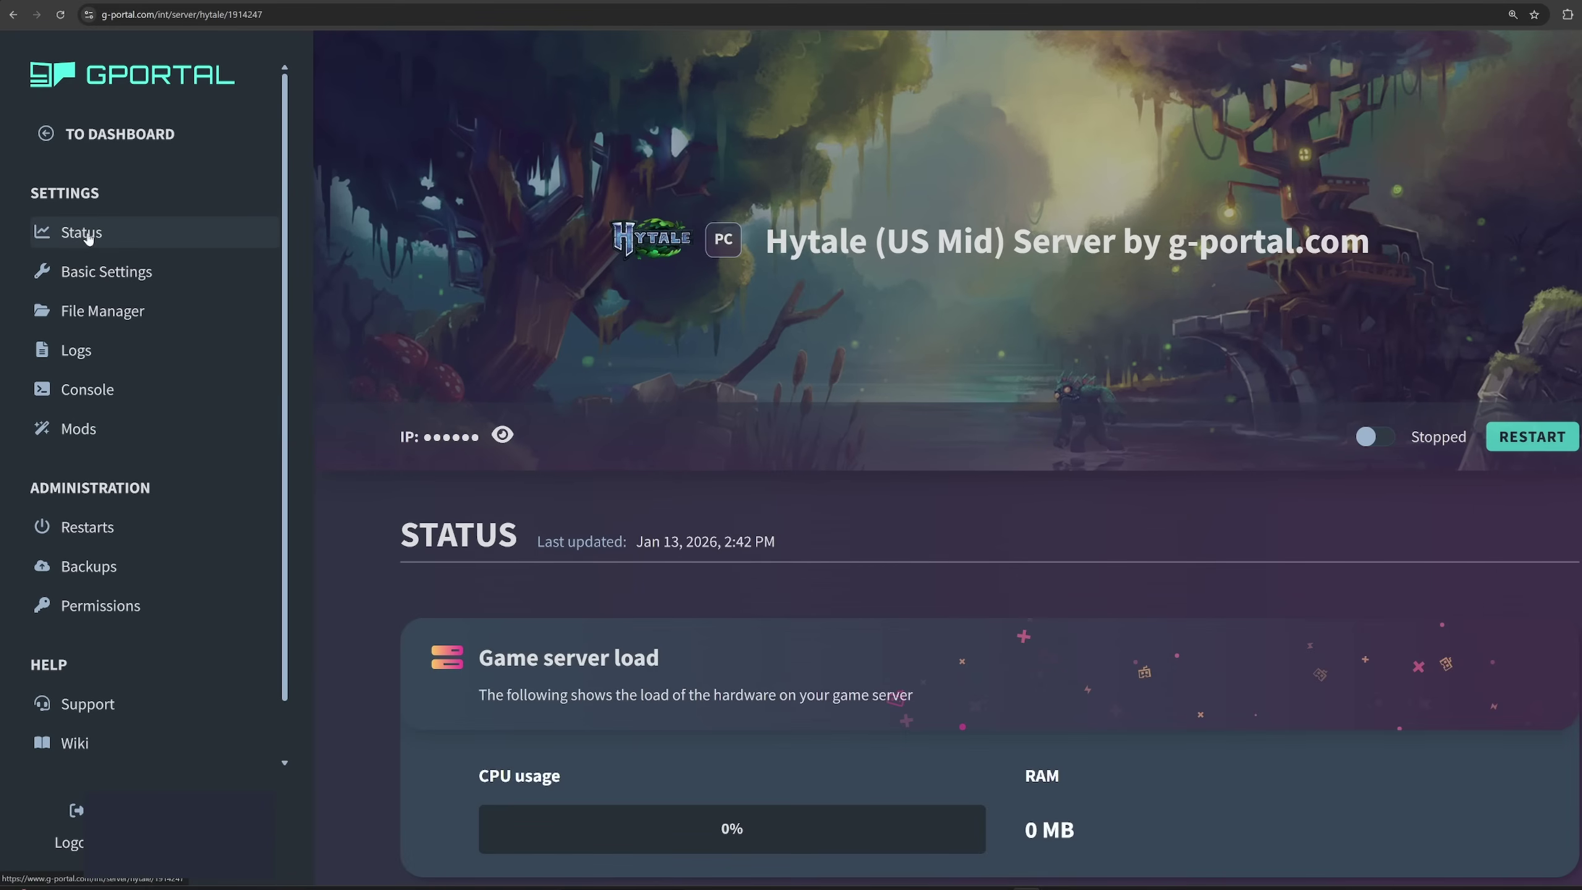
pyautogui.click(1367, 437)
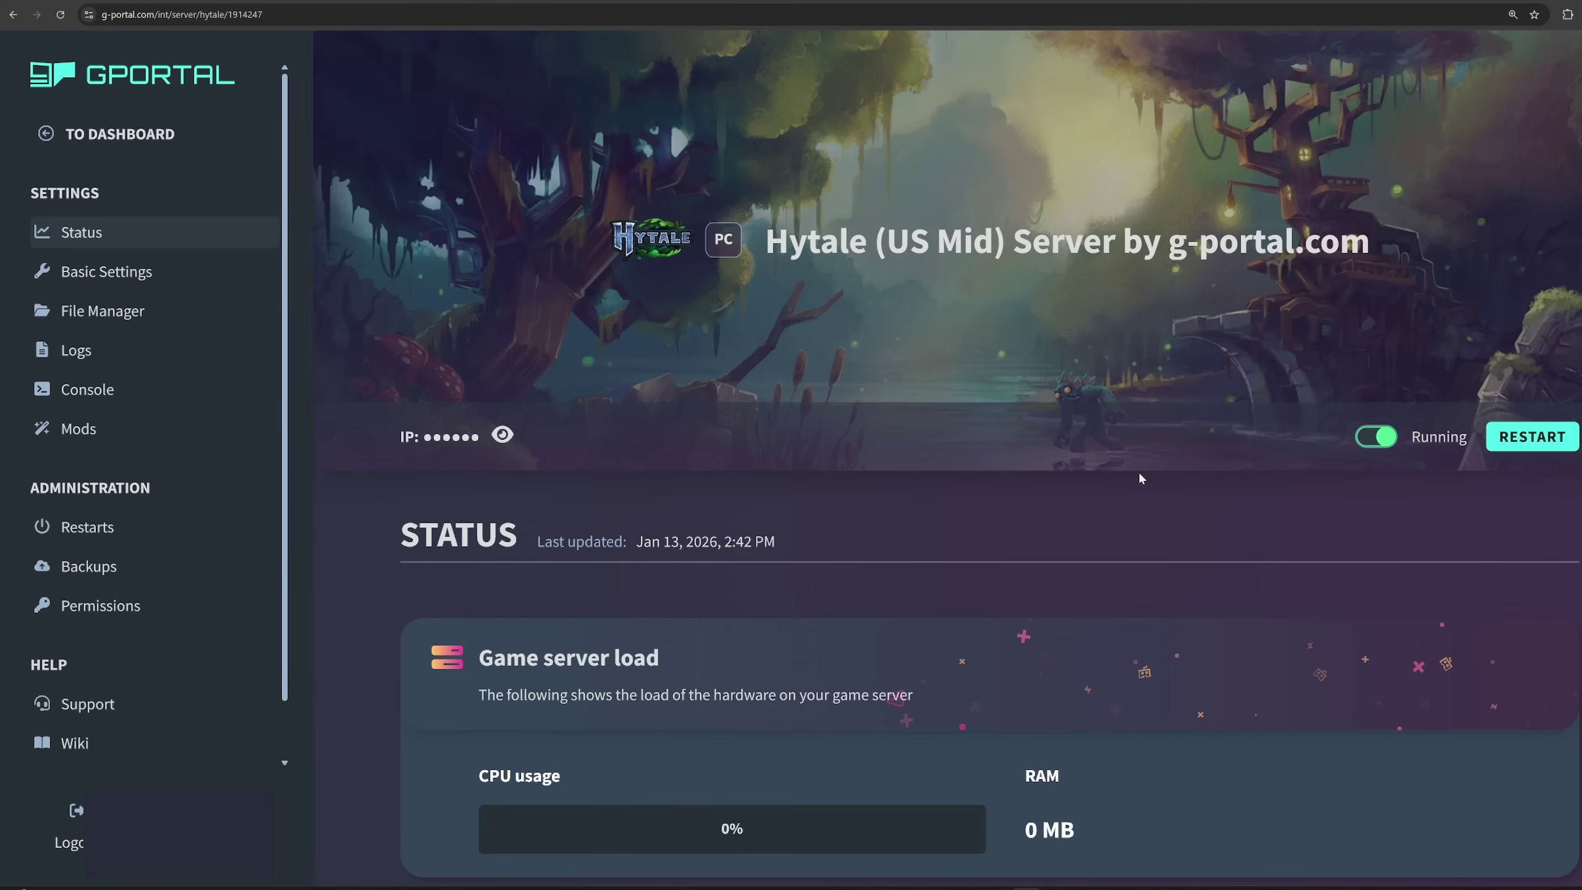
pyautogui.scroll(-8, 1050, 539)
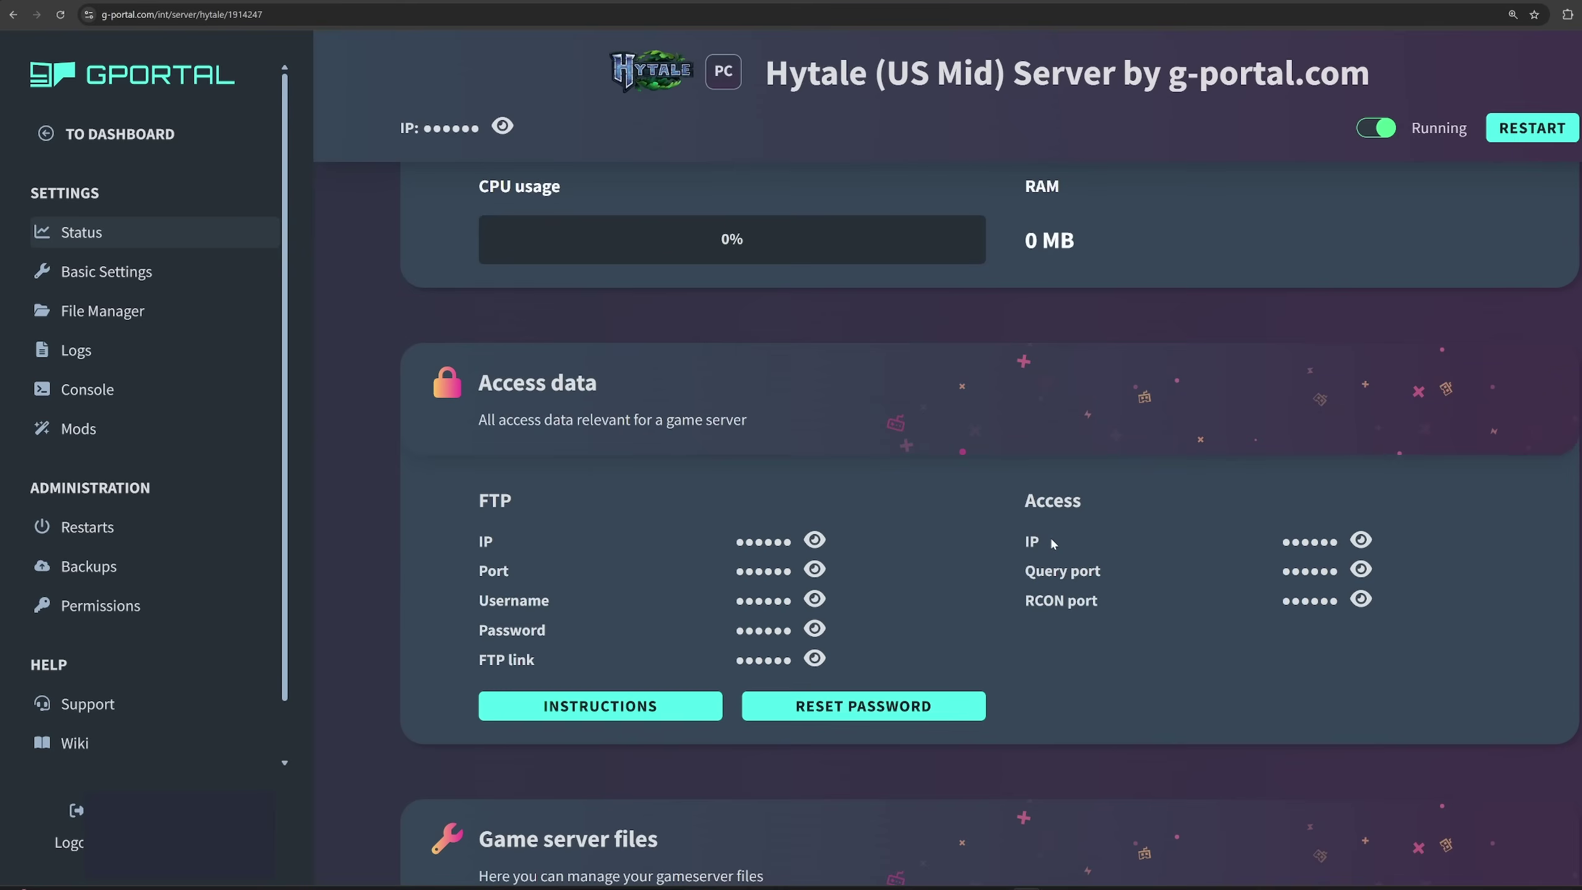
pyautogui.scroll(-6, 1052, 542)
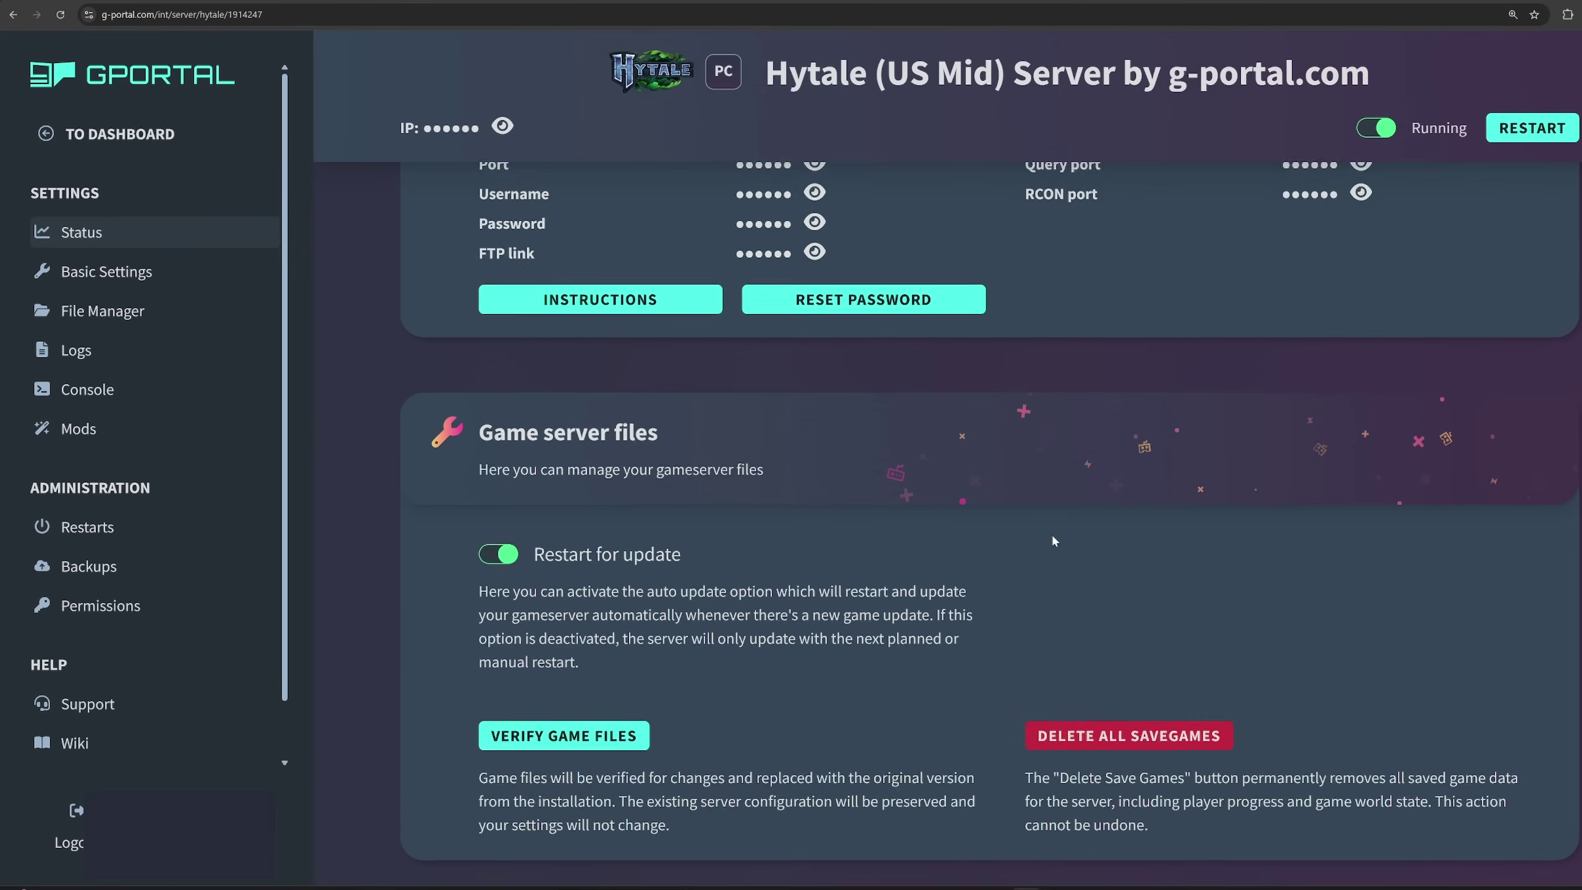
pyautogui.scroll(10, 1053, 536)
pyautogui.scroll(5, 1054, 539)
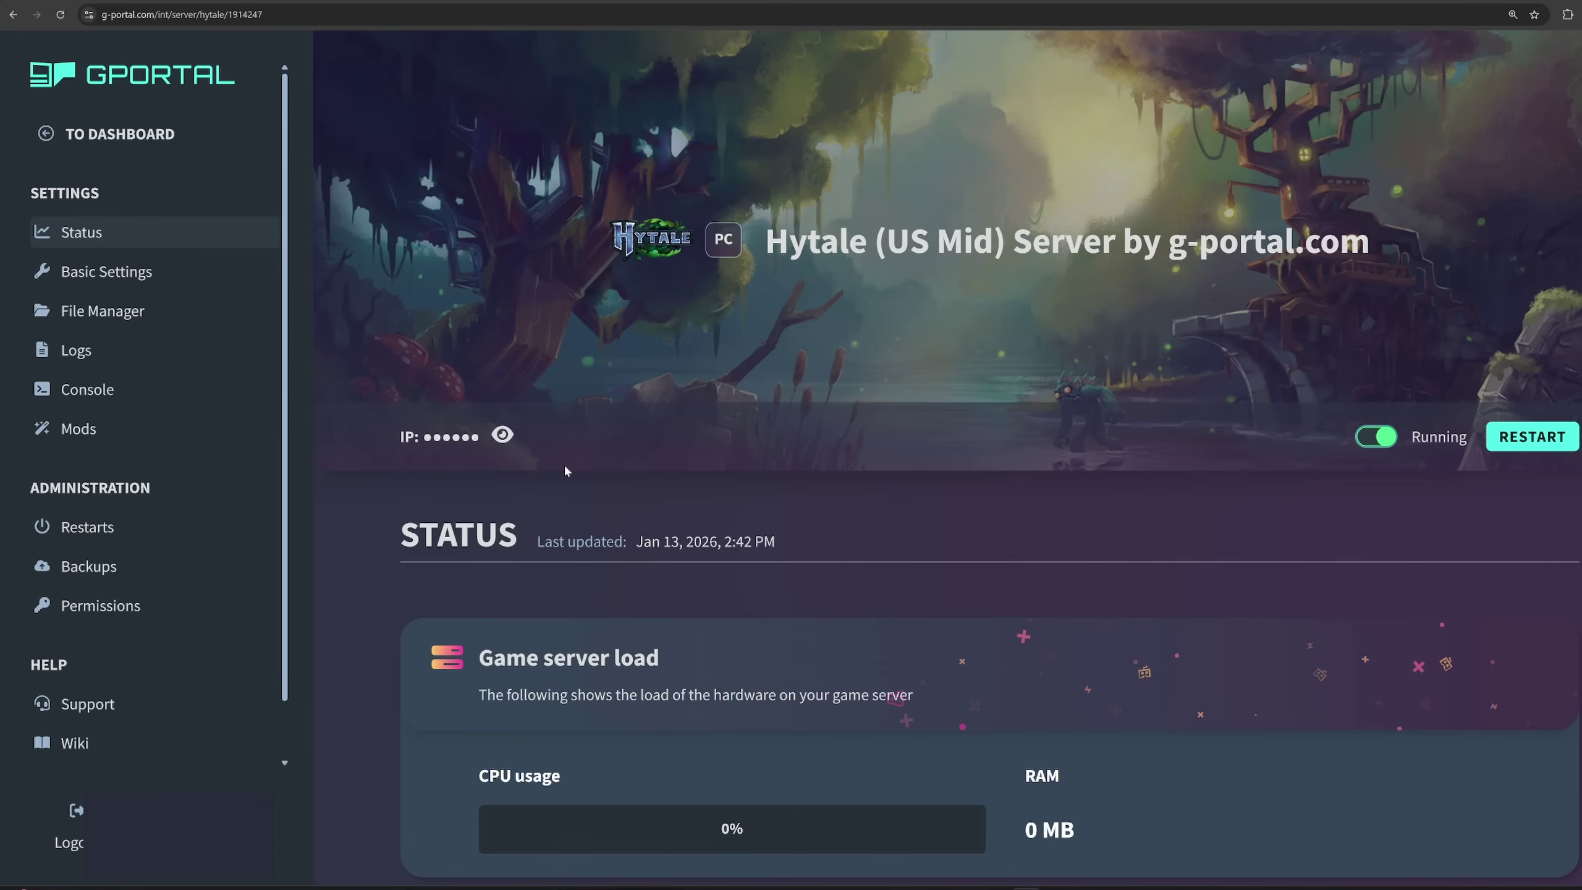
pyautogui.scroll(-8, 747, 522)
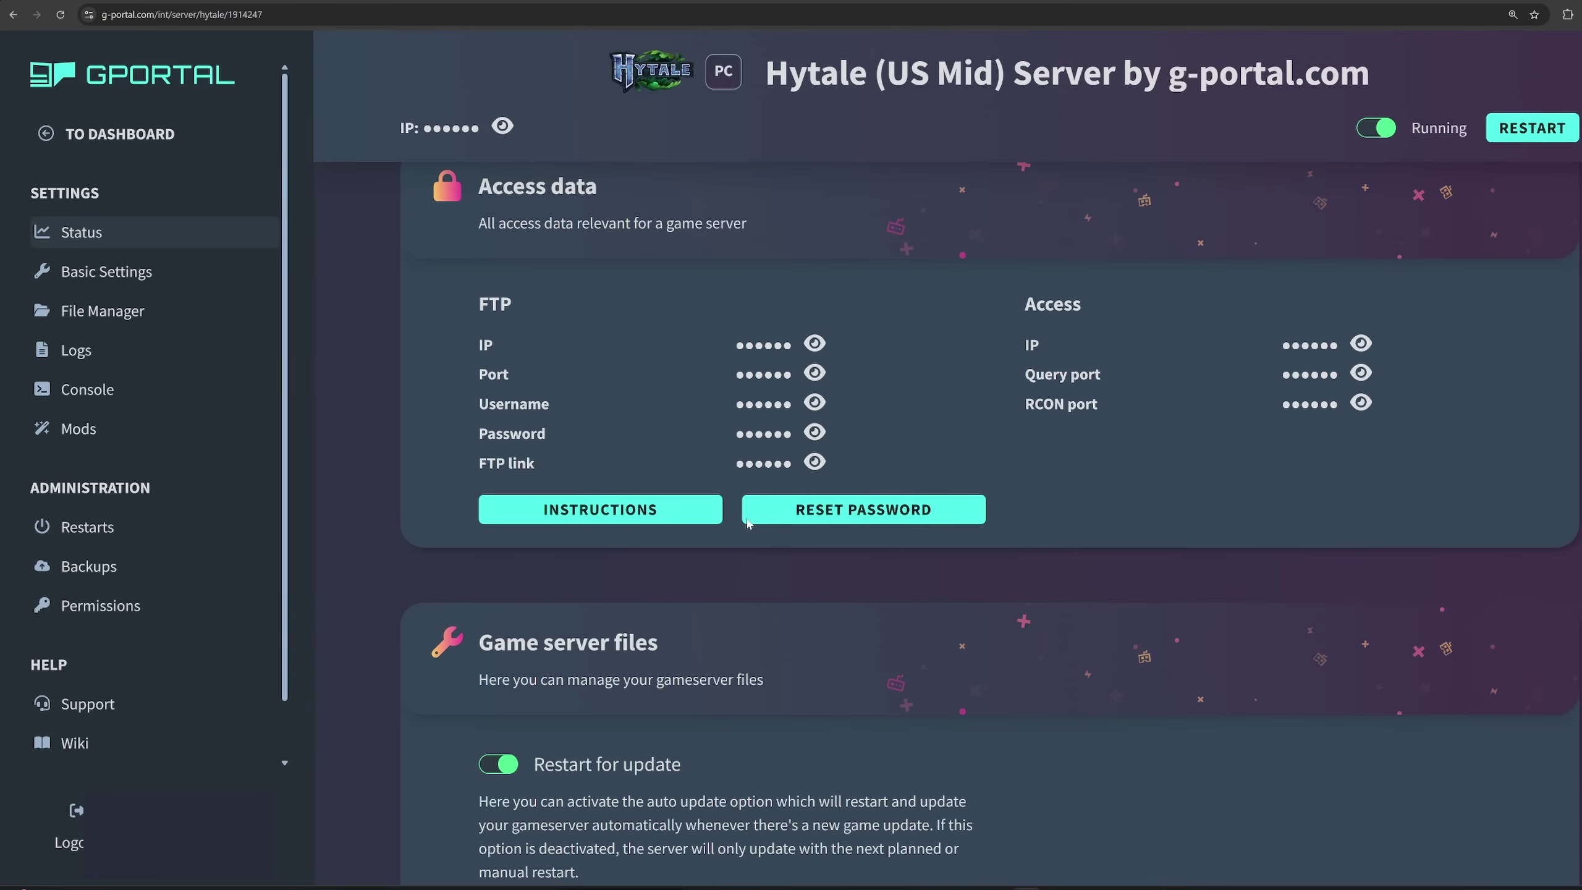
pyautogui.scroll(8, 745, 516)
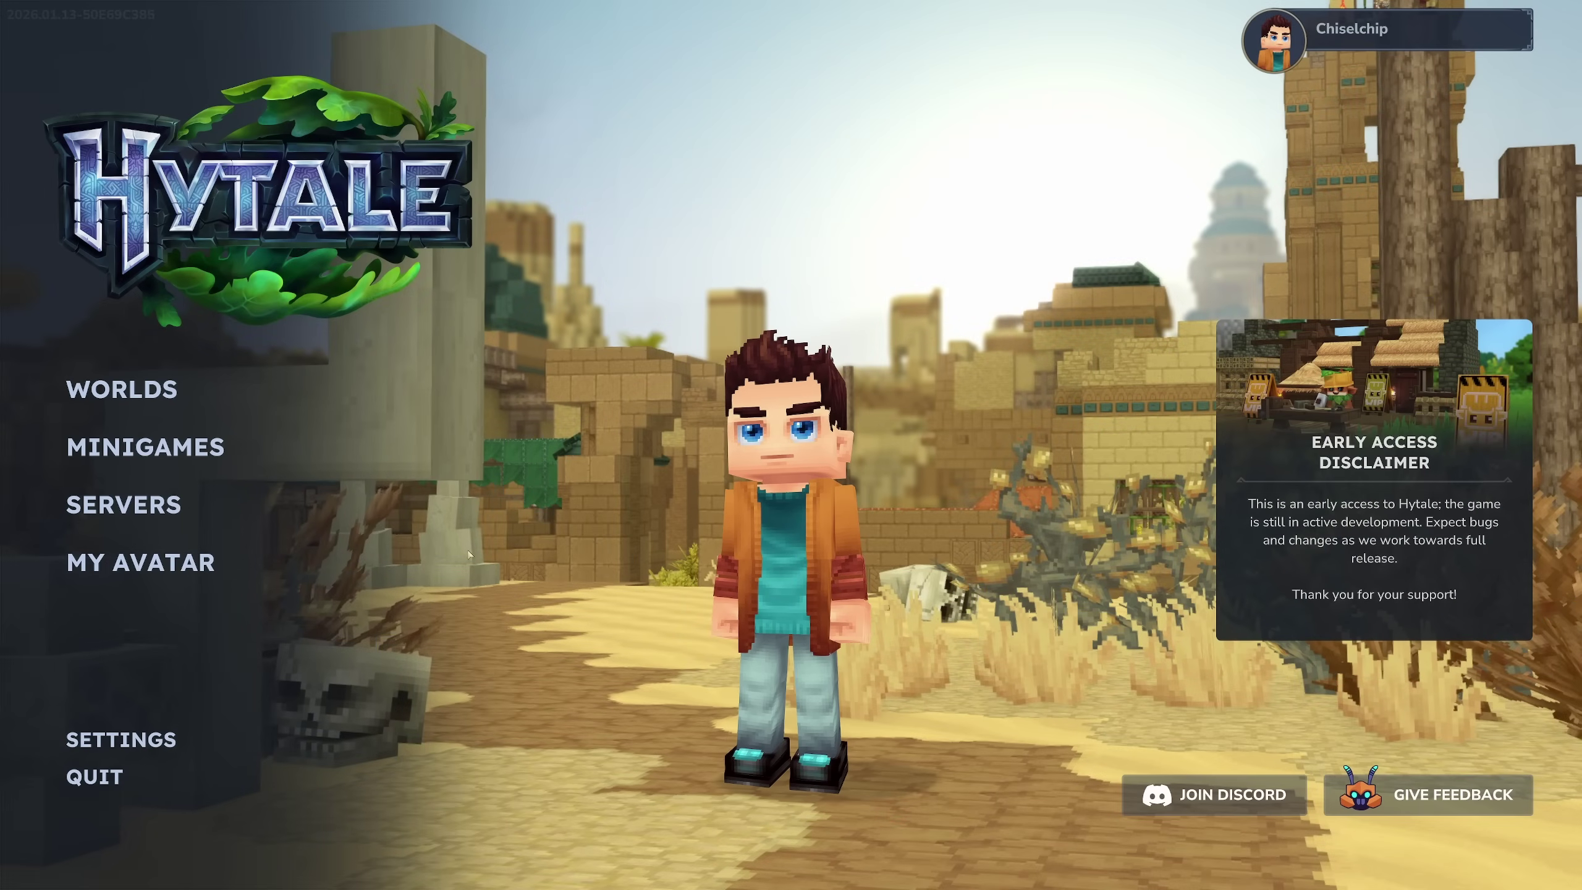
# From the SERVERS list, add and save a favourite server named Chip.
pyautogui.click(139, 508)
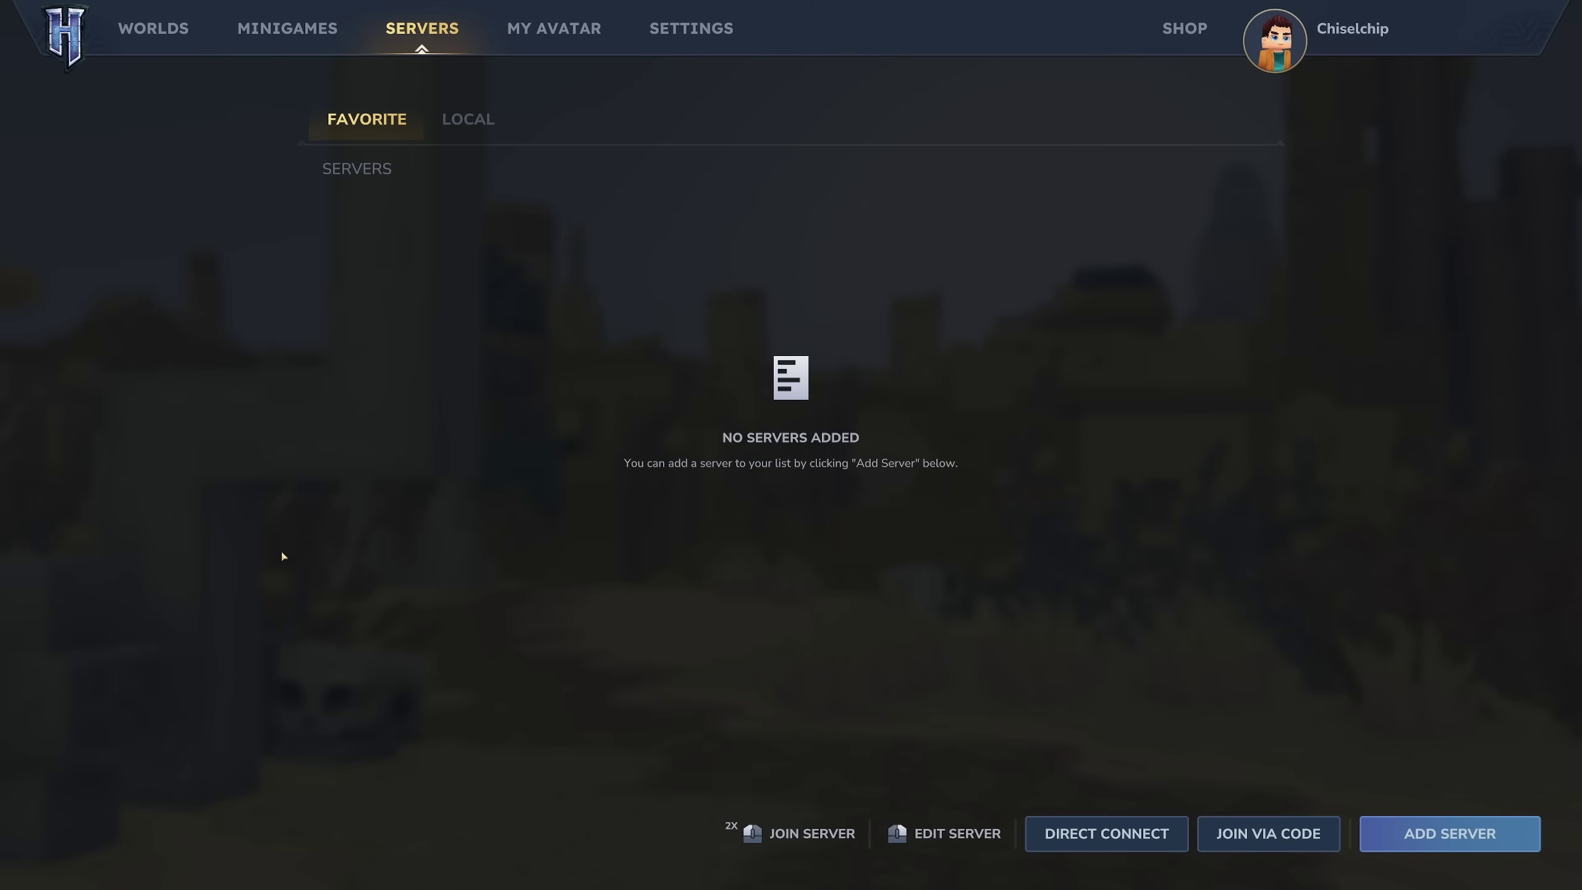
pyautogui.click(1090, 837)
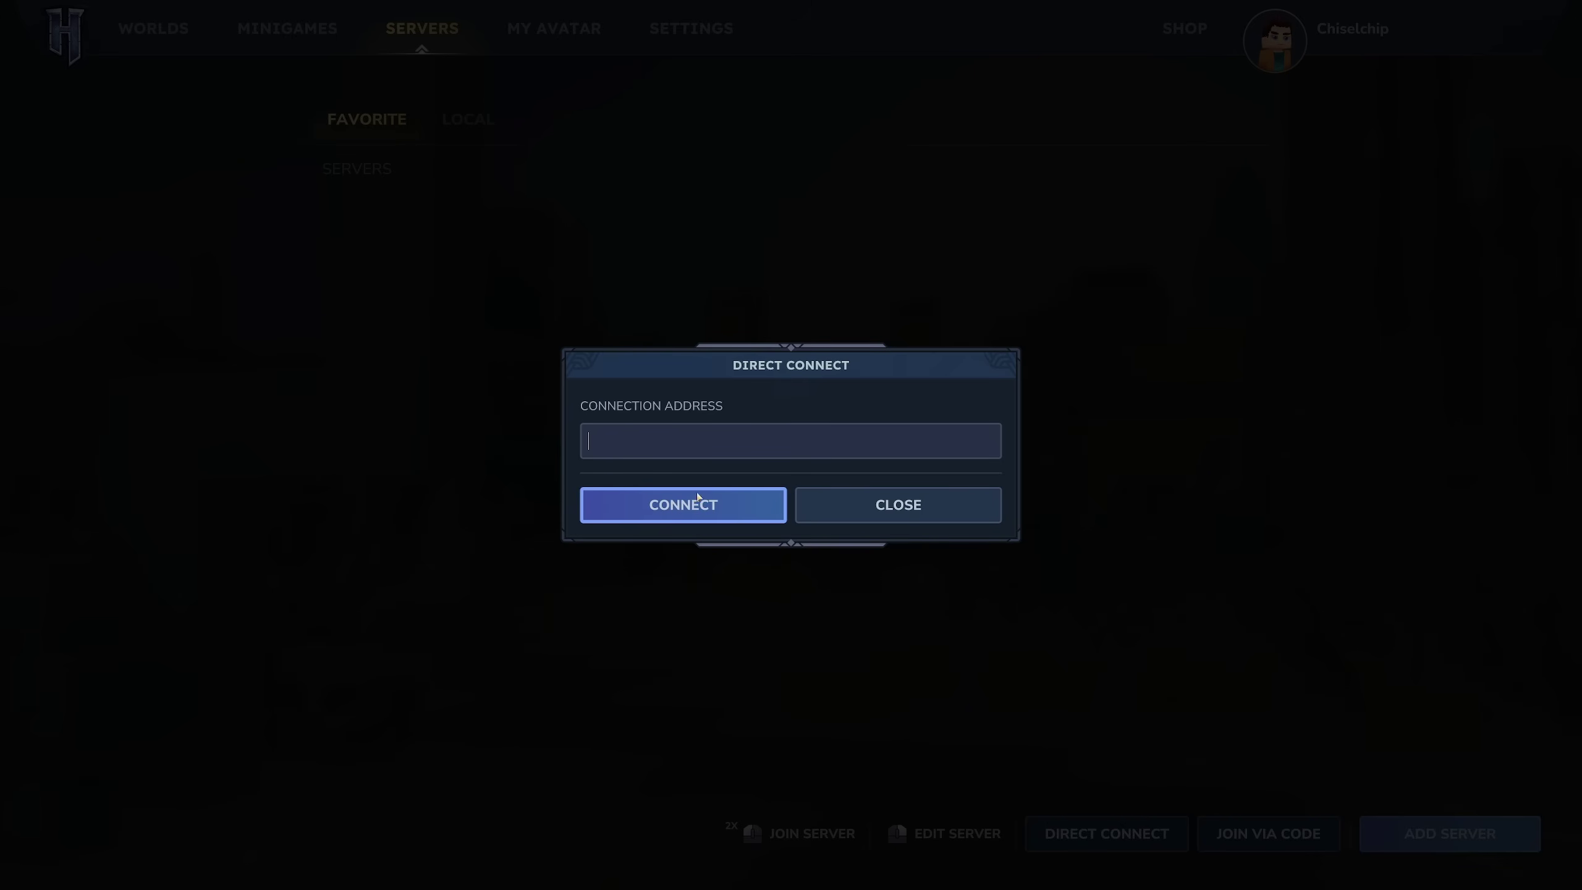
pyautogui.click(846, 516)
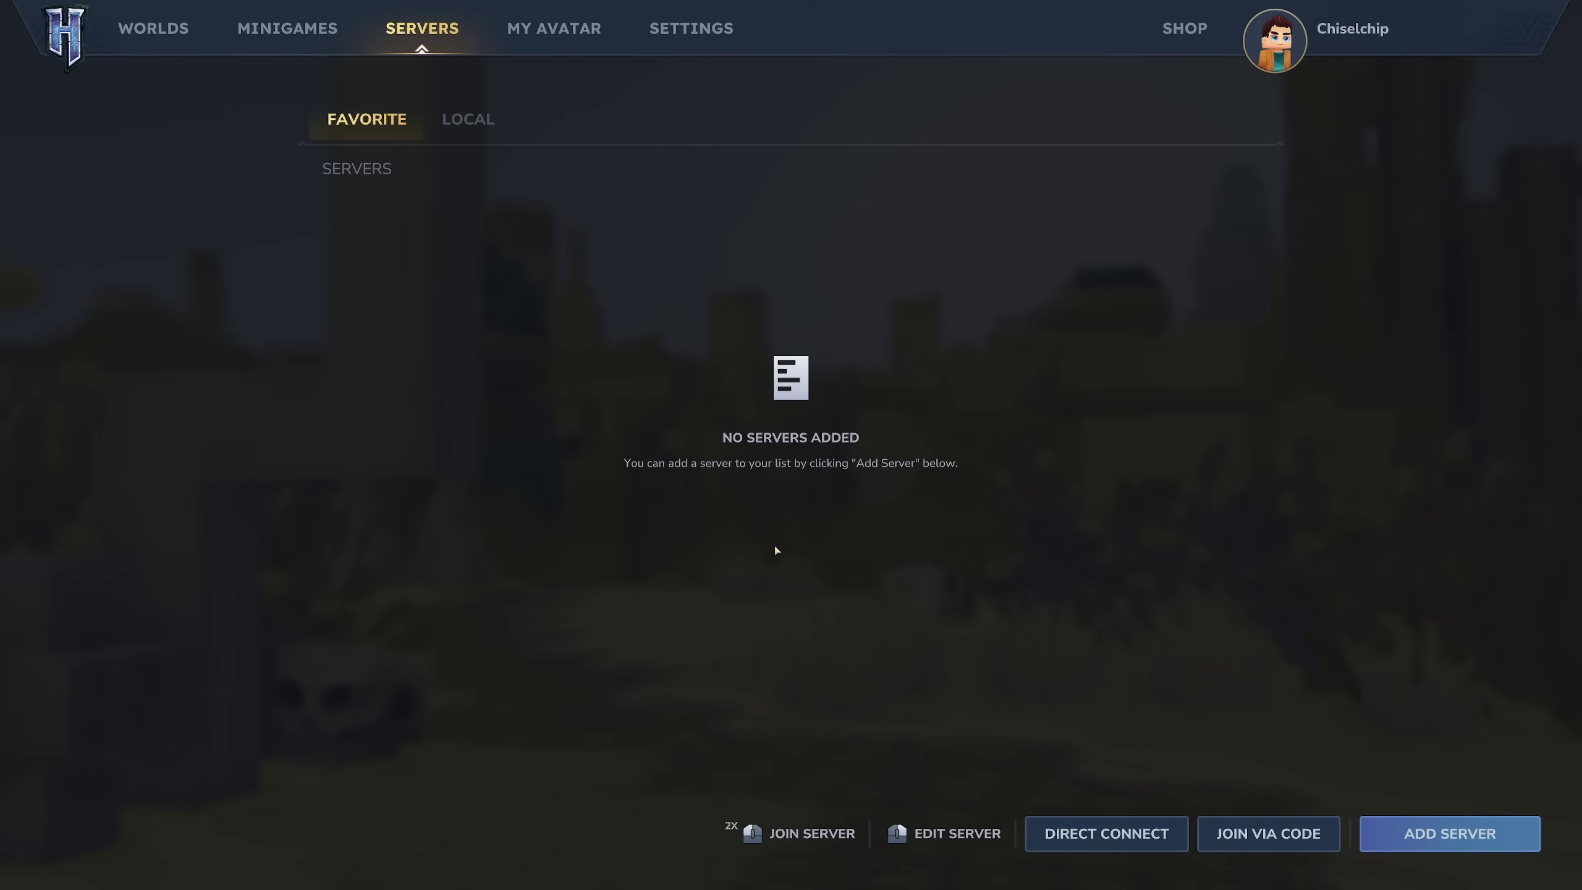
pyautogui.click(1419, 838)
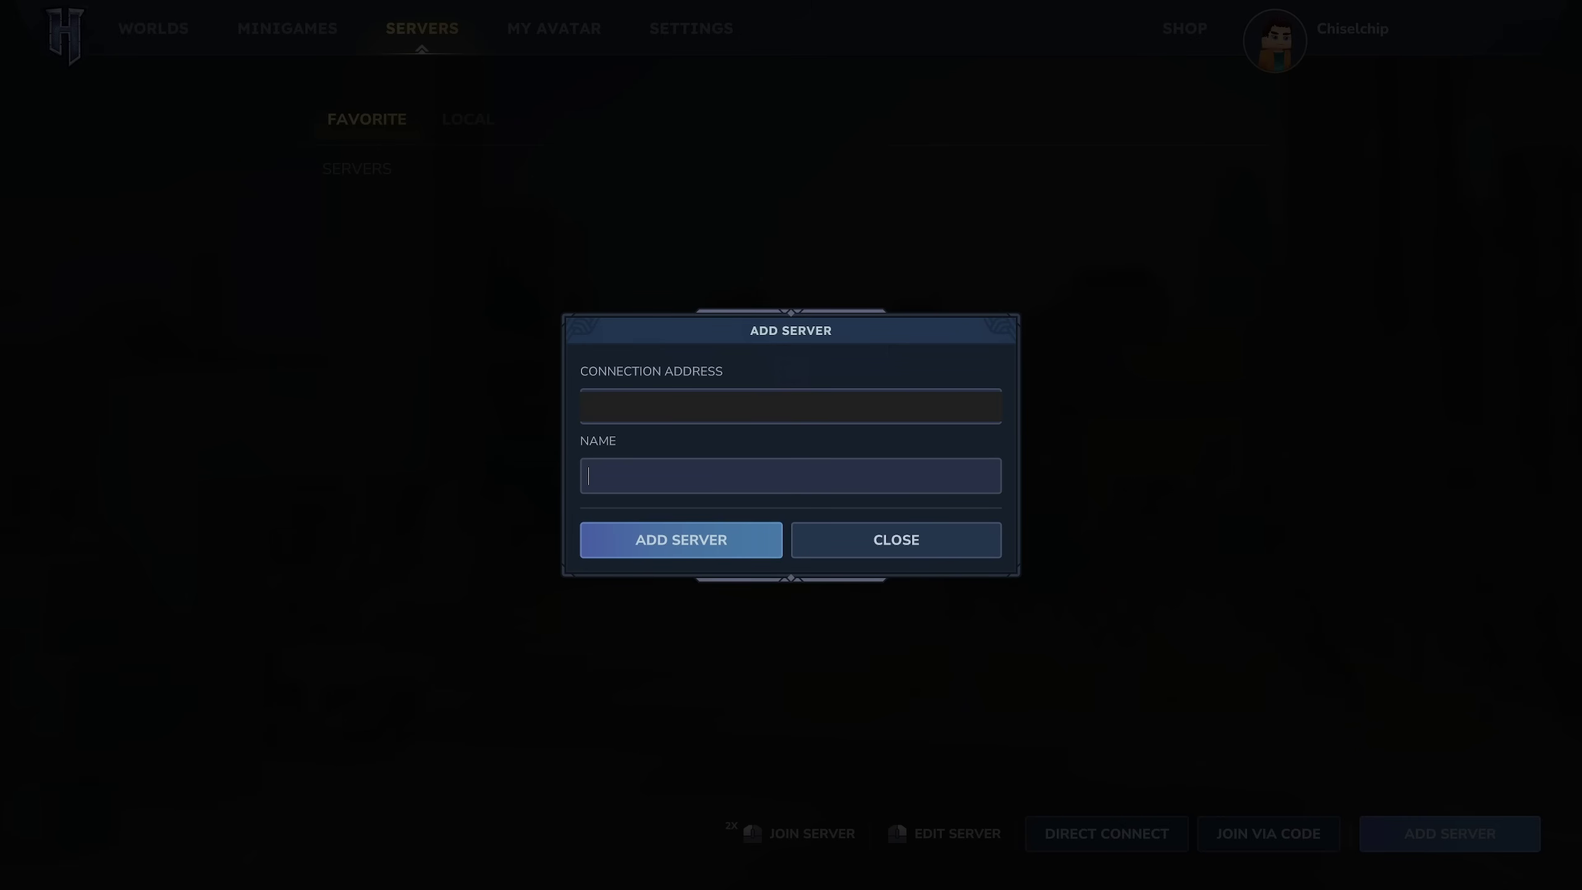
pyautogui.write('Chip')
pyautogui.click(671, 541)
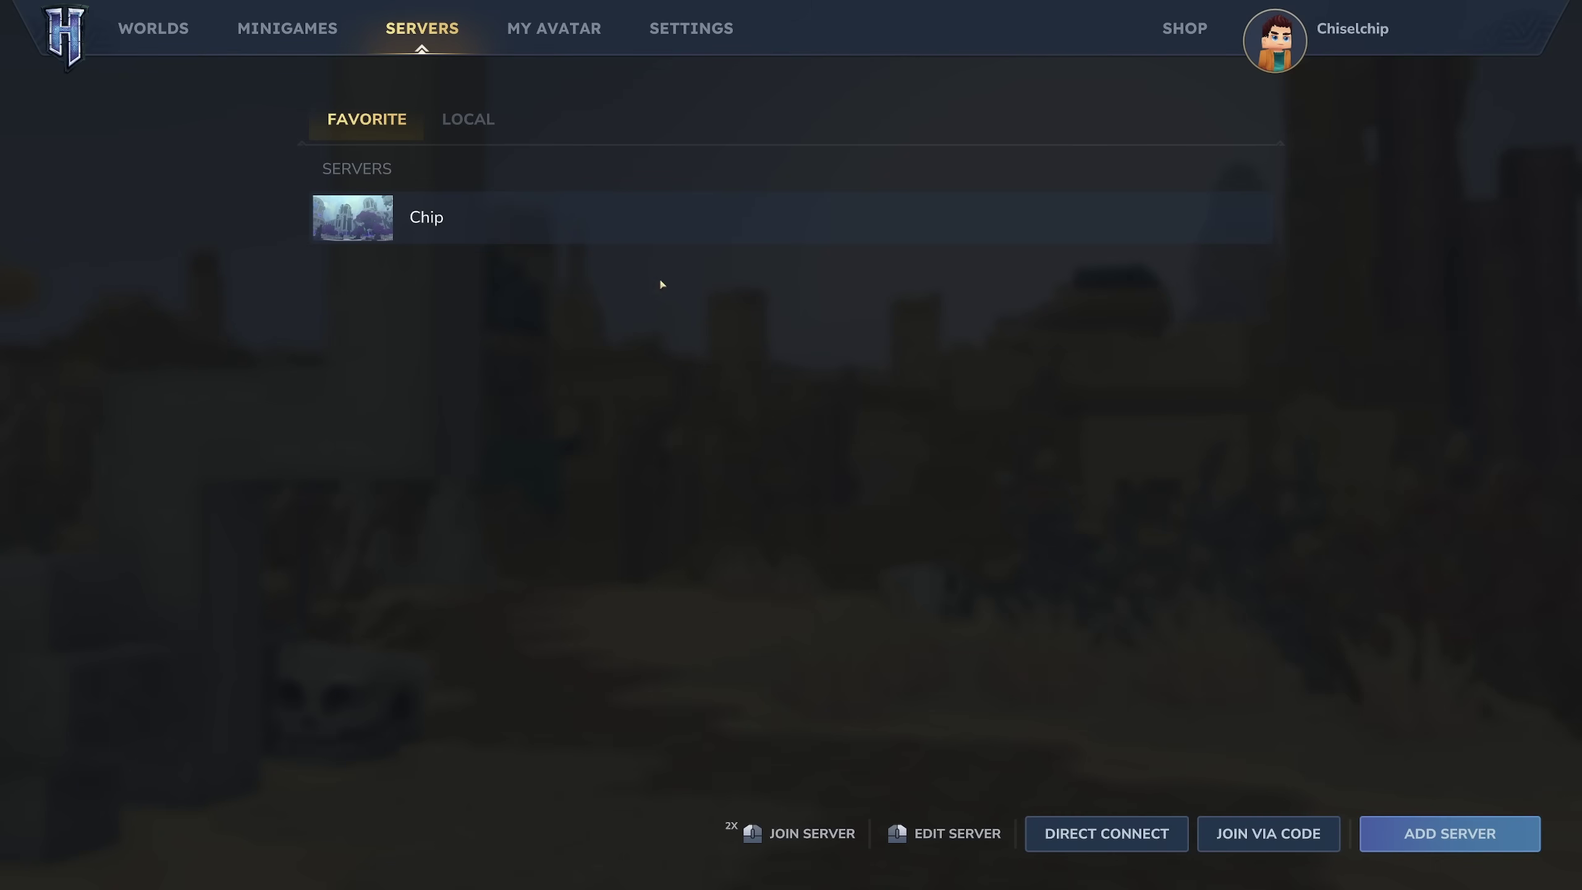
# Check the Chip server's settings without changes, then join Chip.
pyautogui.rightClick(552, 231)
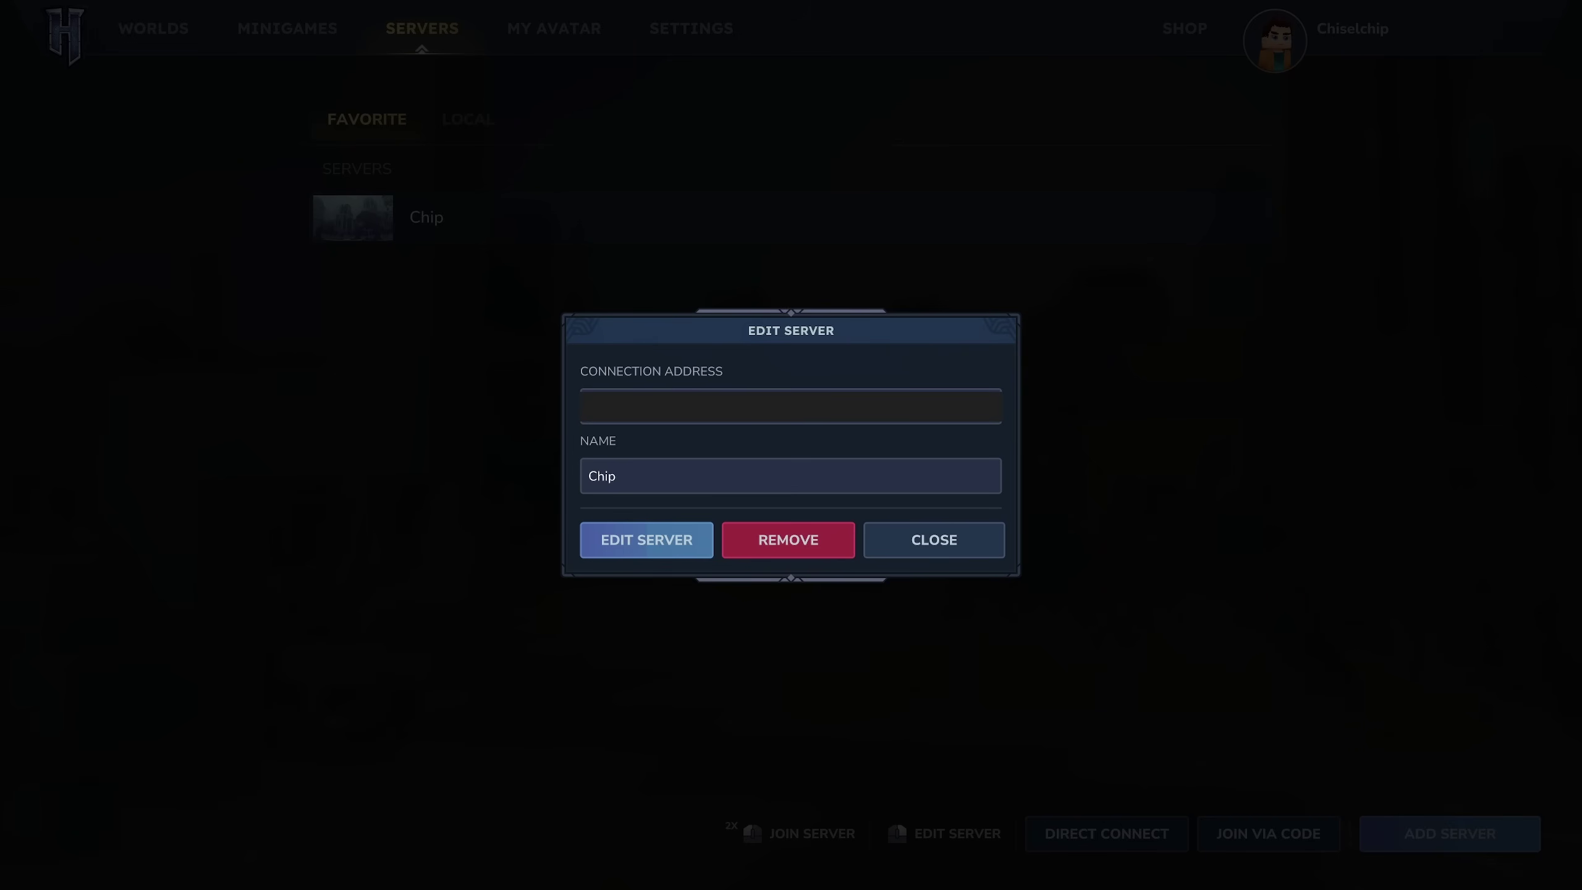
pyautogui.click(934, 550)
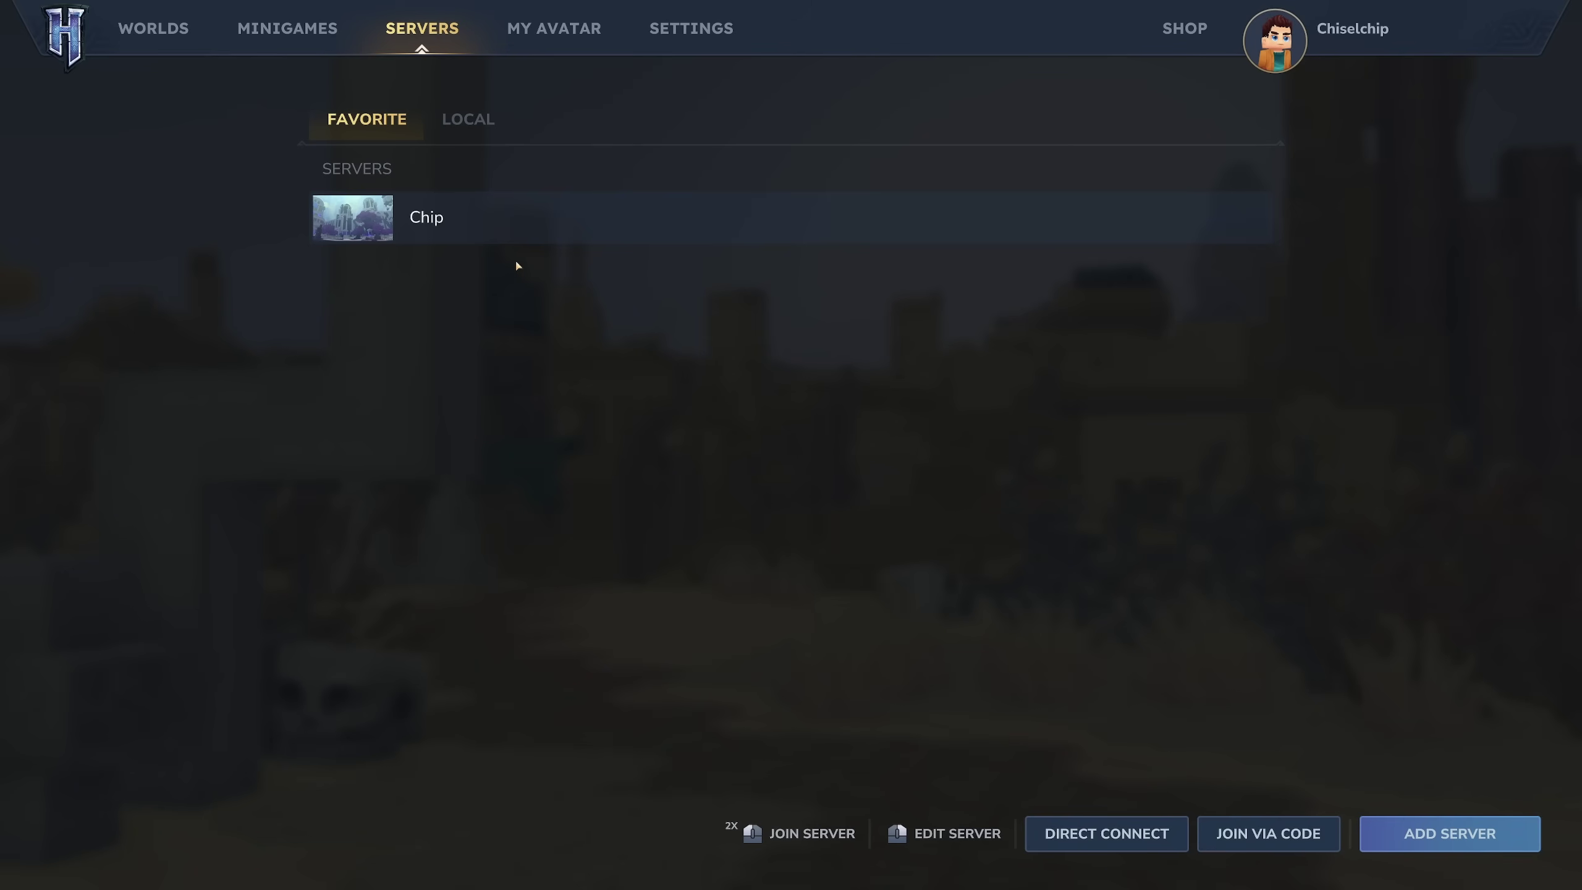
pyautogui.doubleClick(463, 226)
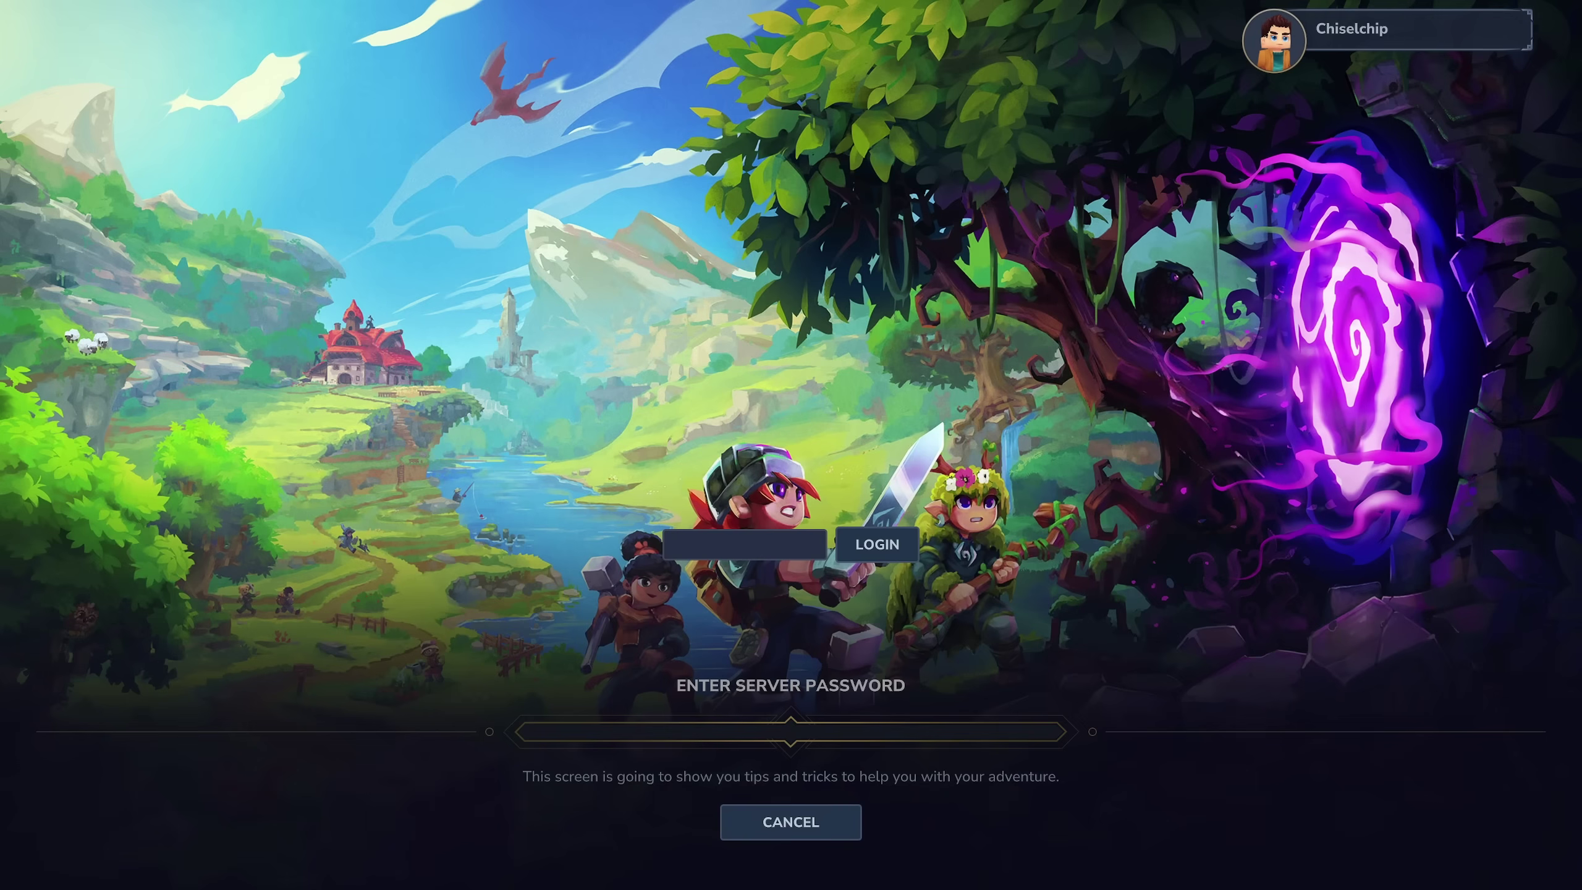
# Log in with the server password, walk toward the gate and glance at the world map.
pyautogui.write('****')
pyautogui.click(878, 545)
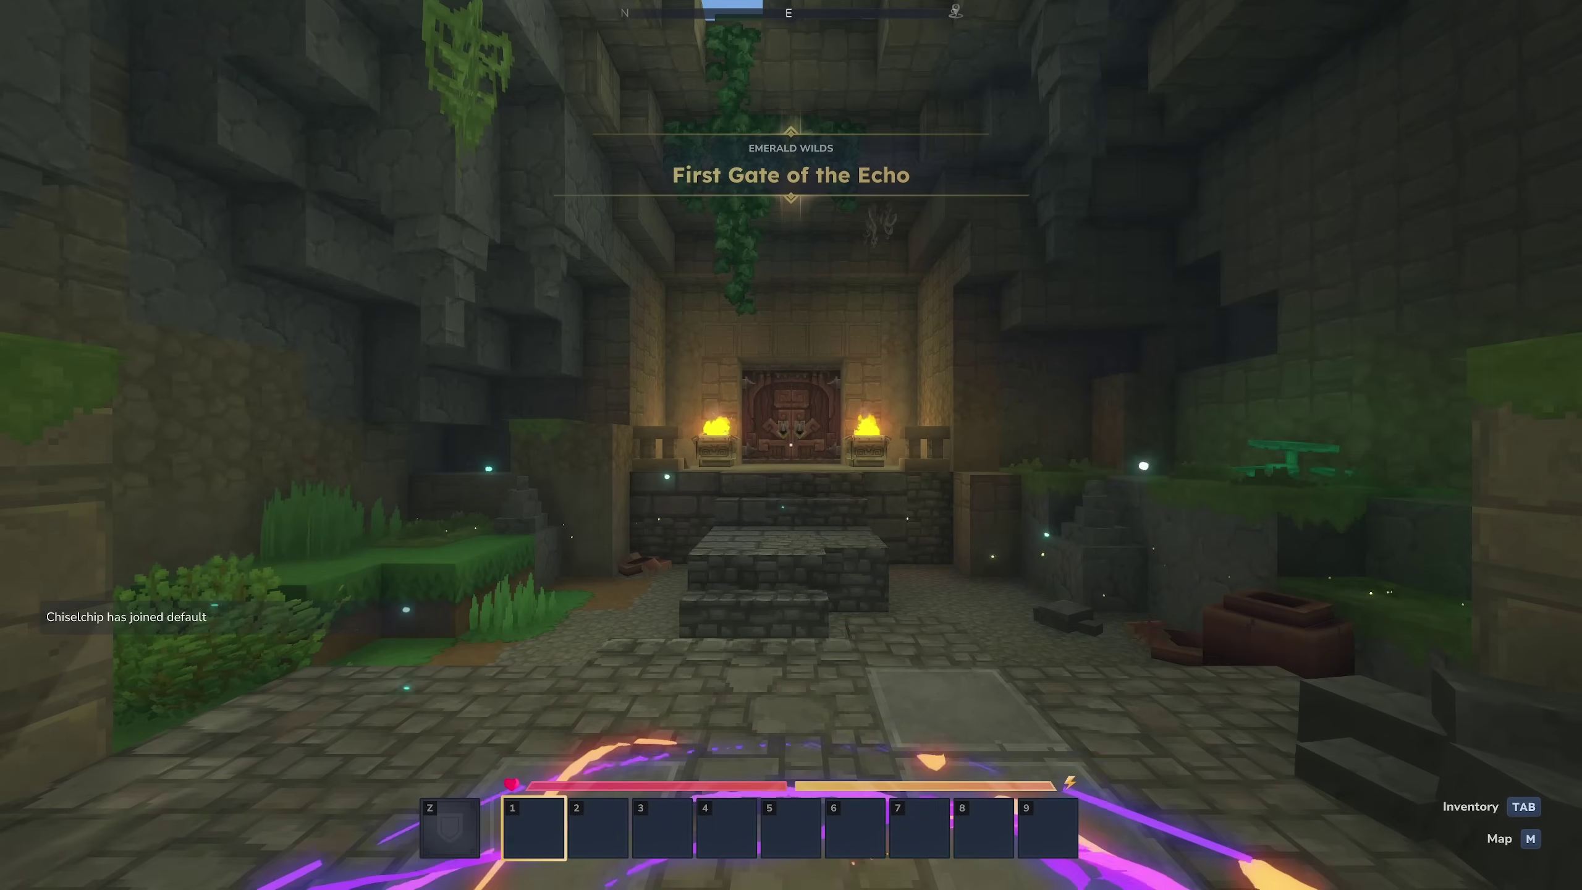
pyautogui.press('w')
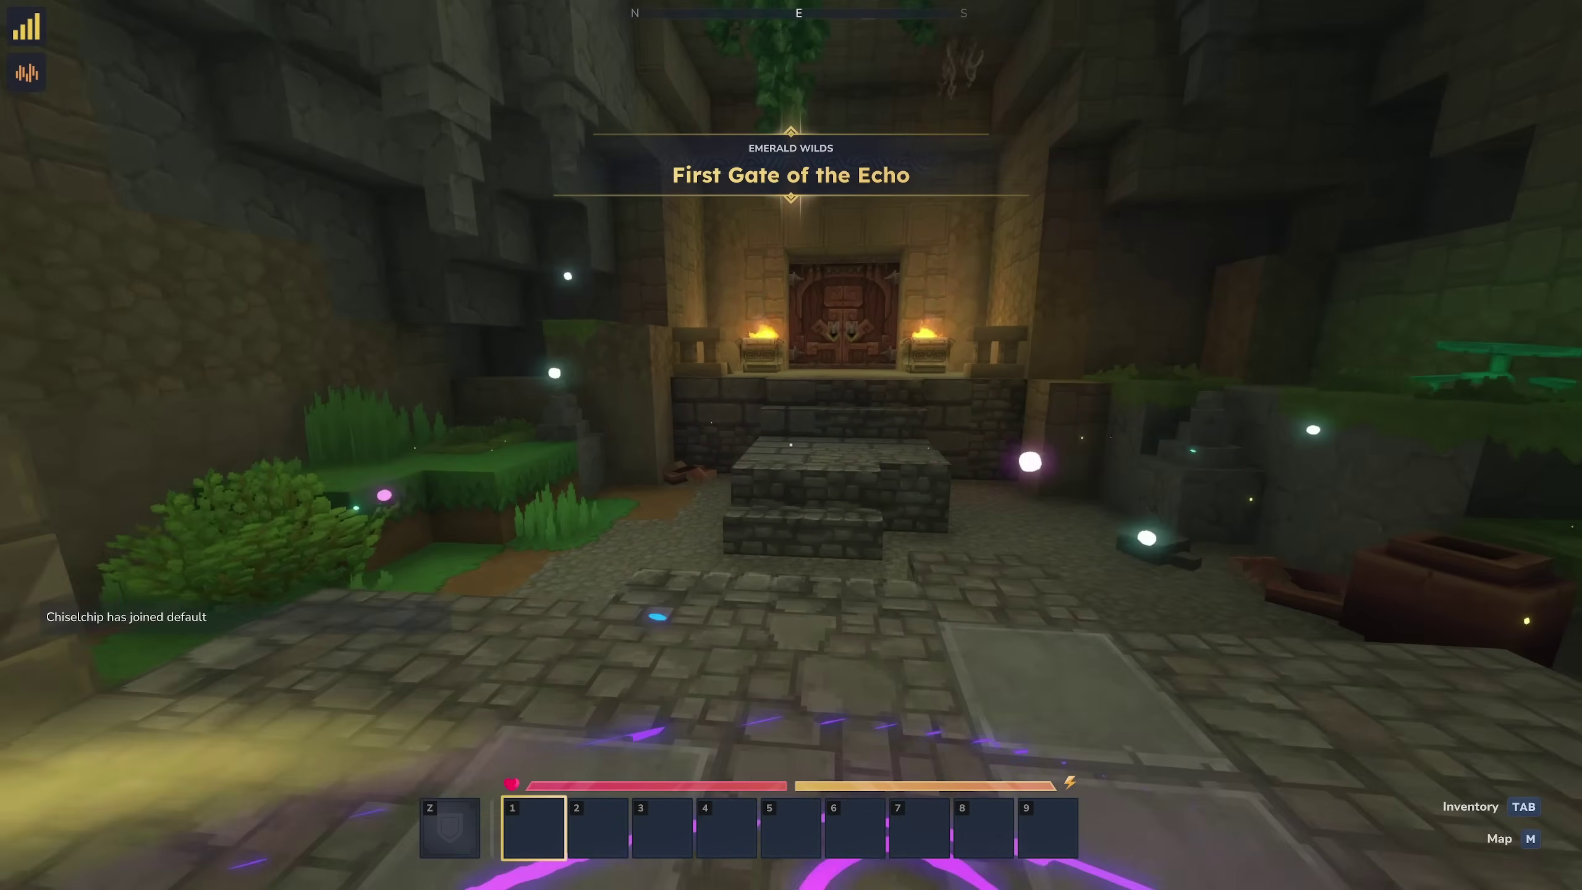
pyautogui.press('w')
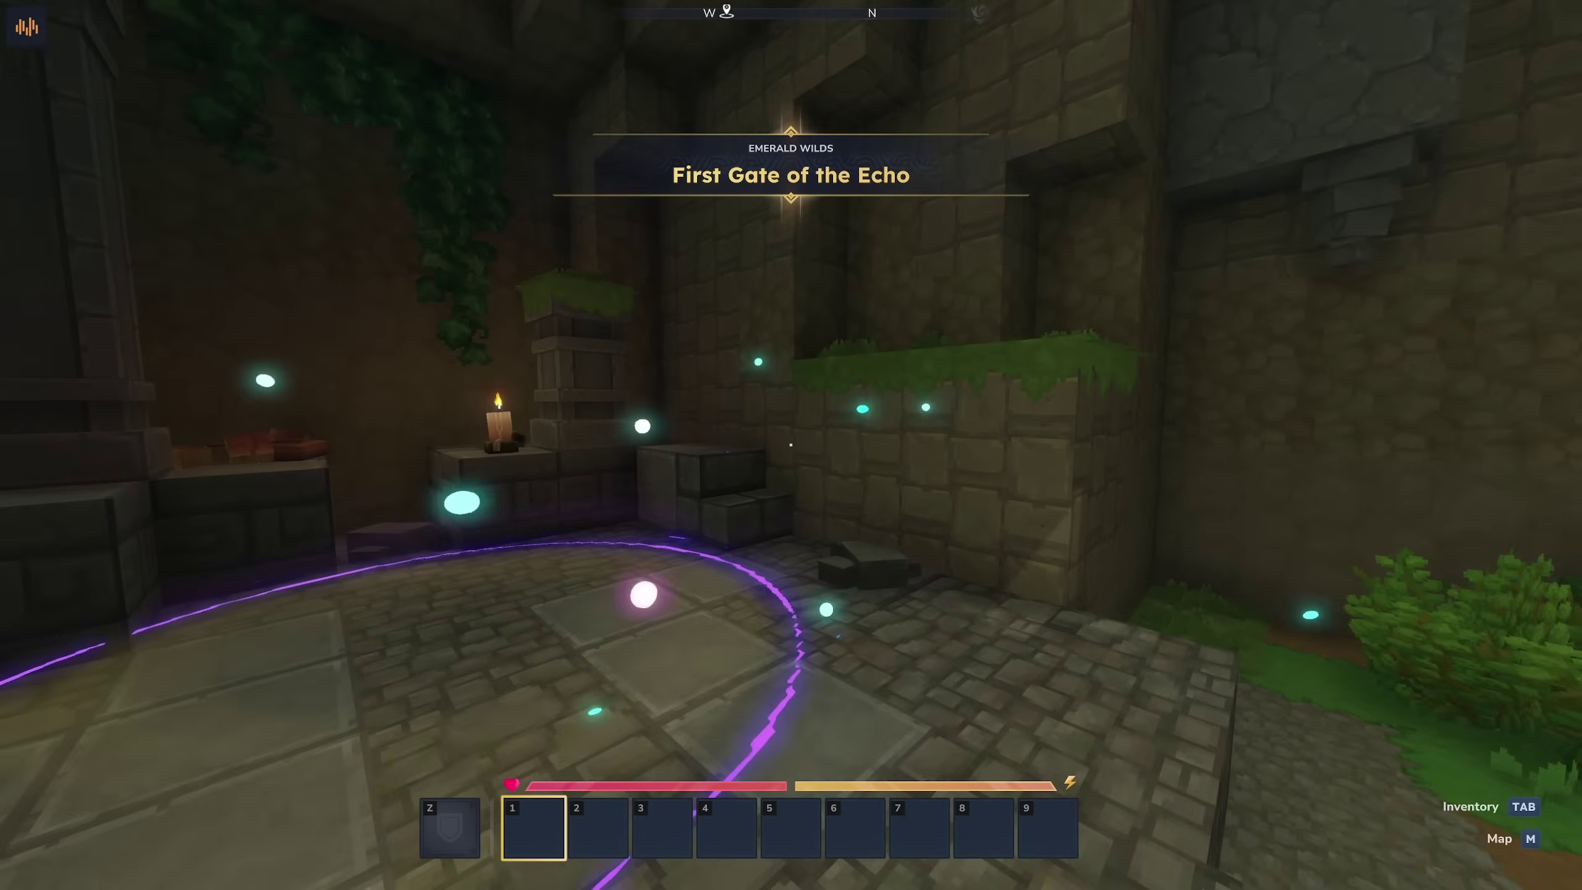
pyautogui.press('m')
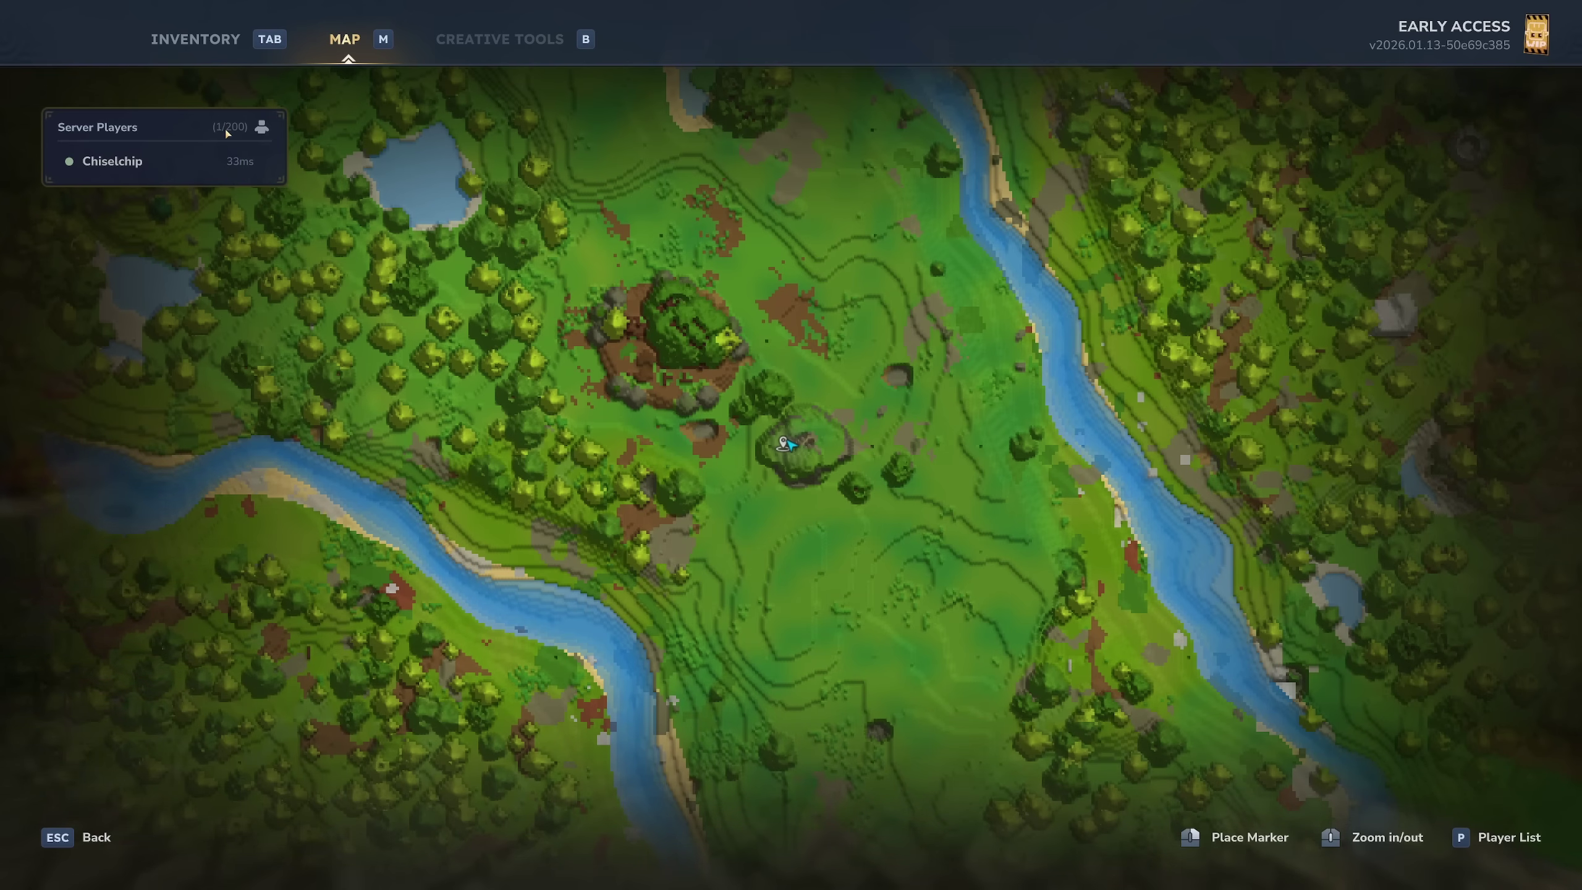
pyautogui.press('m')
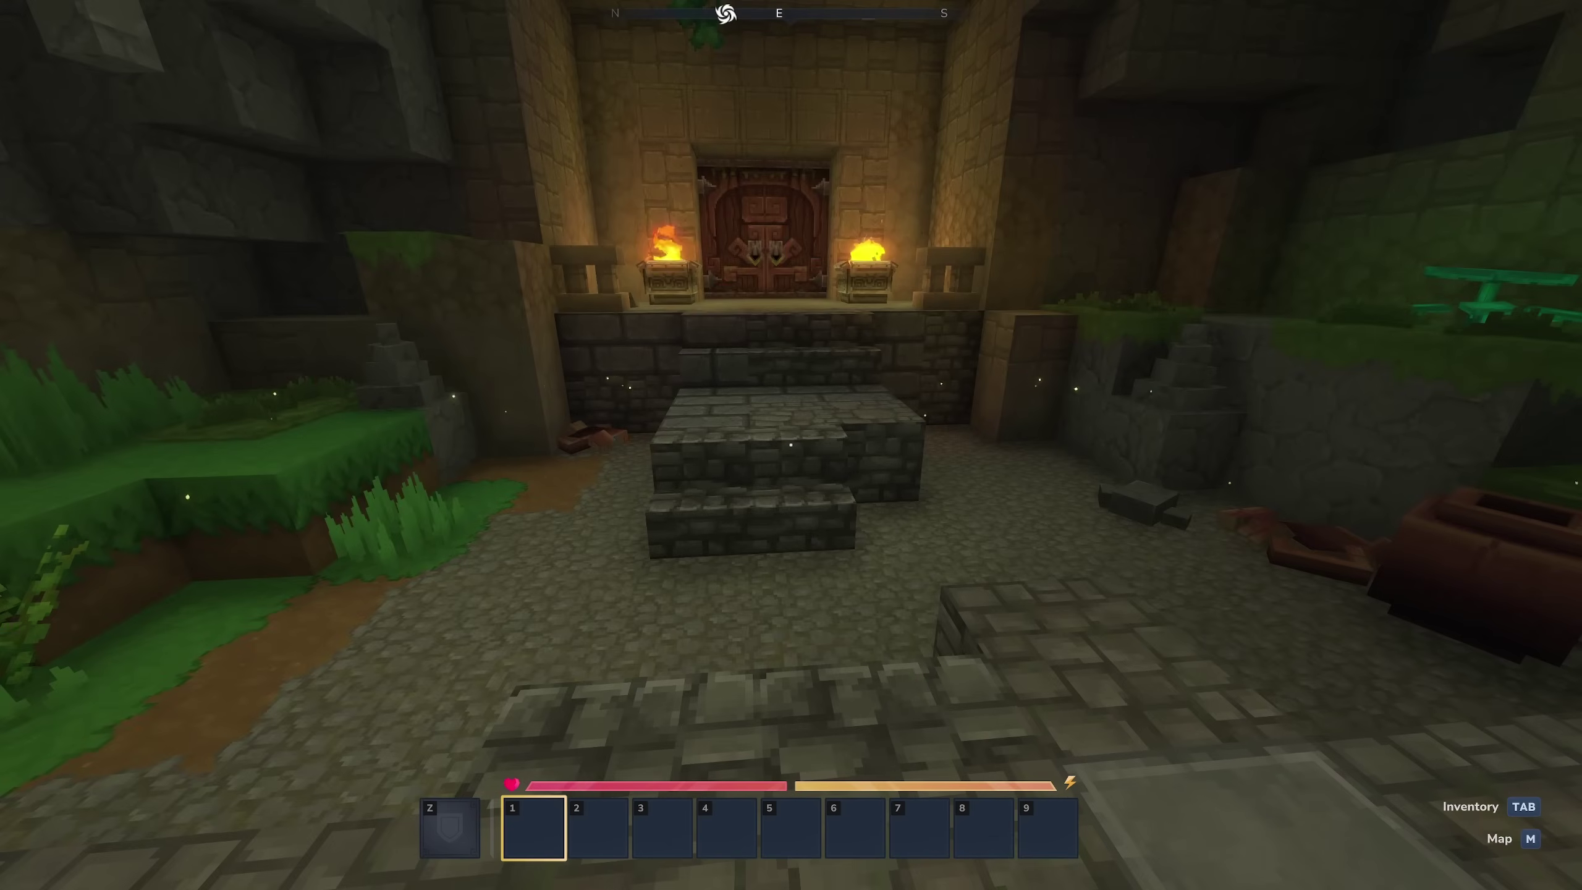
# Walk through the temple door and switch to a front-facing third-person camera.
pyautogui.press('s')
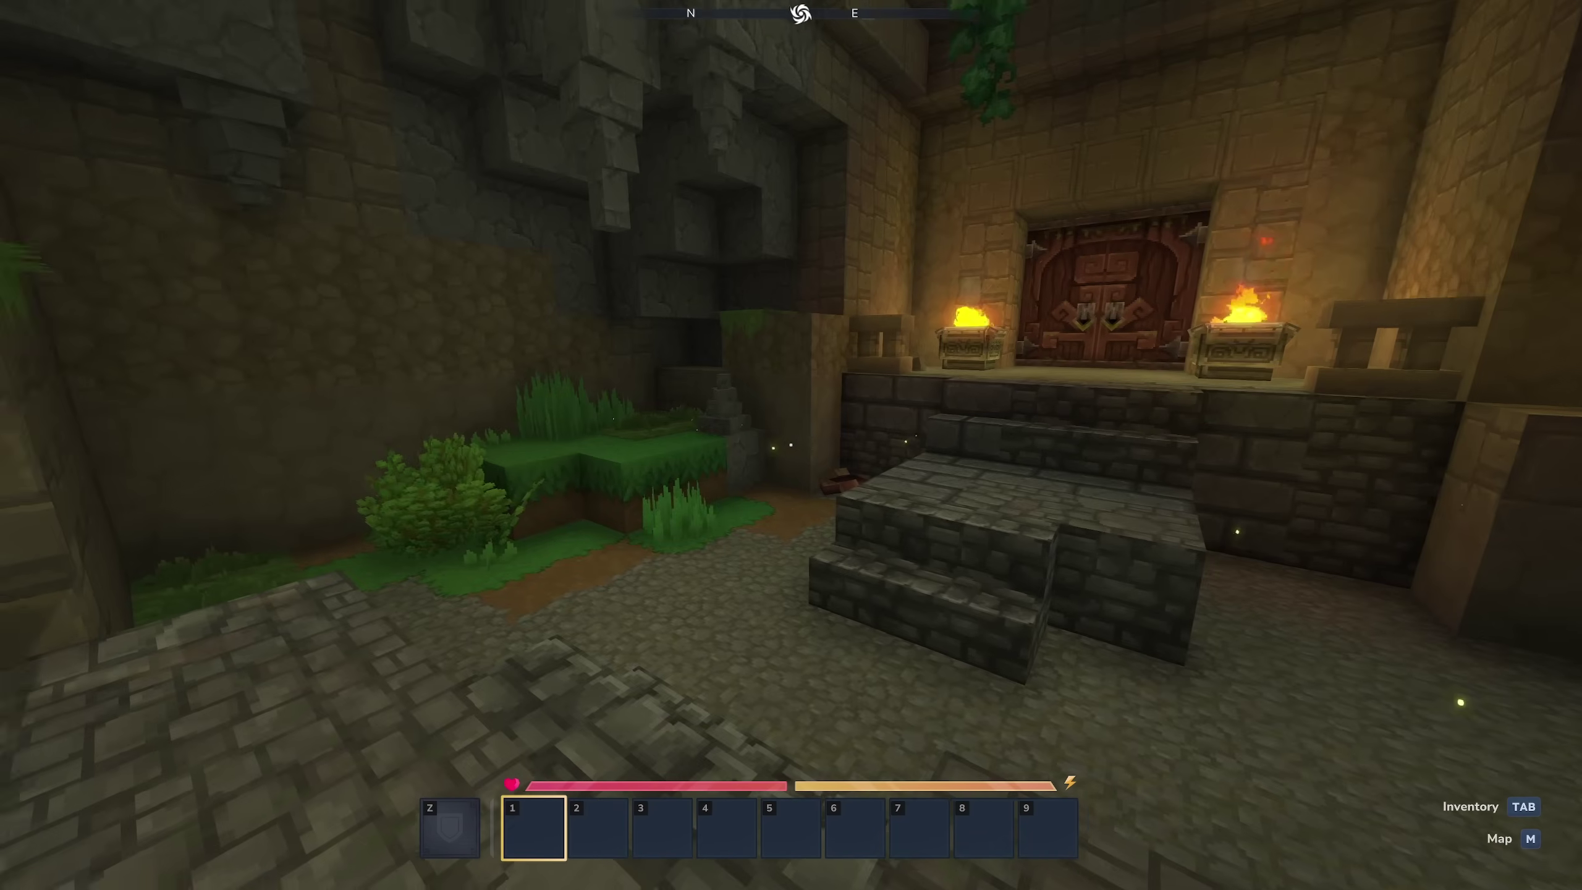
pyautogui.press('w')
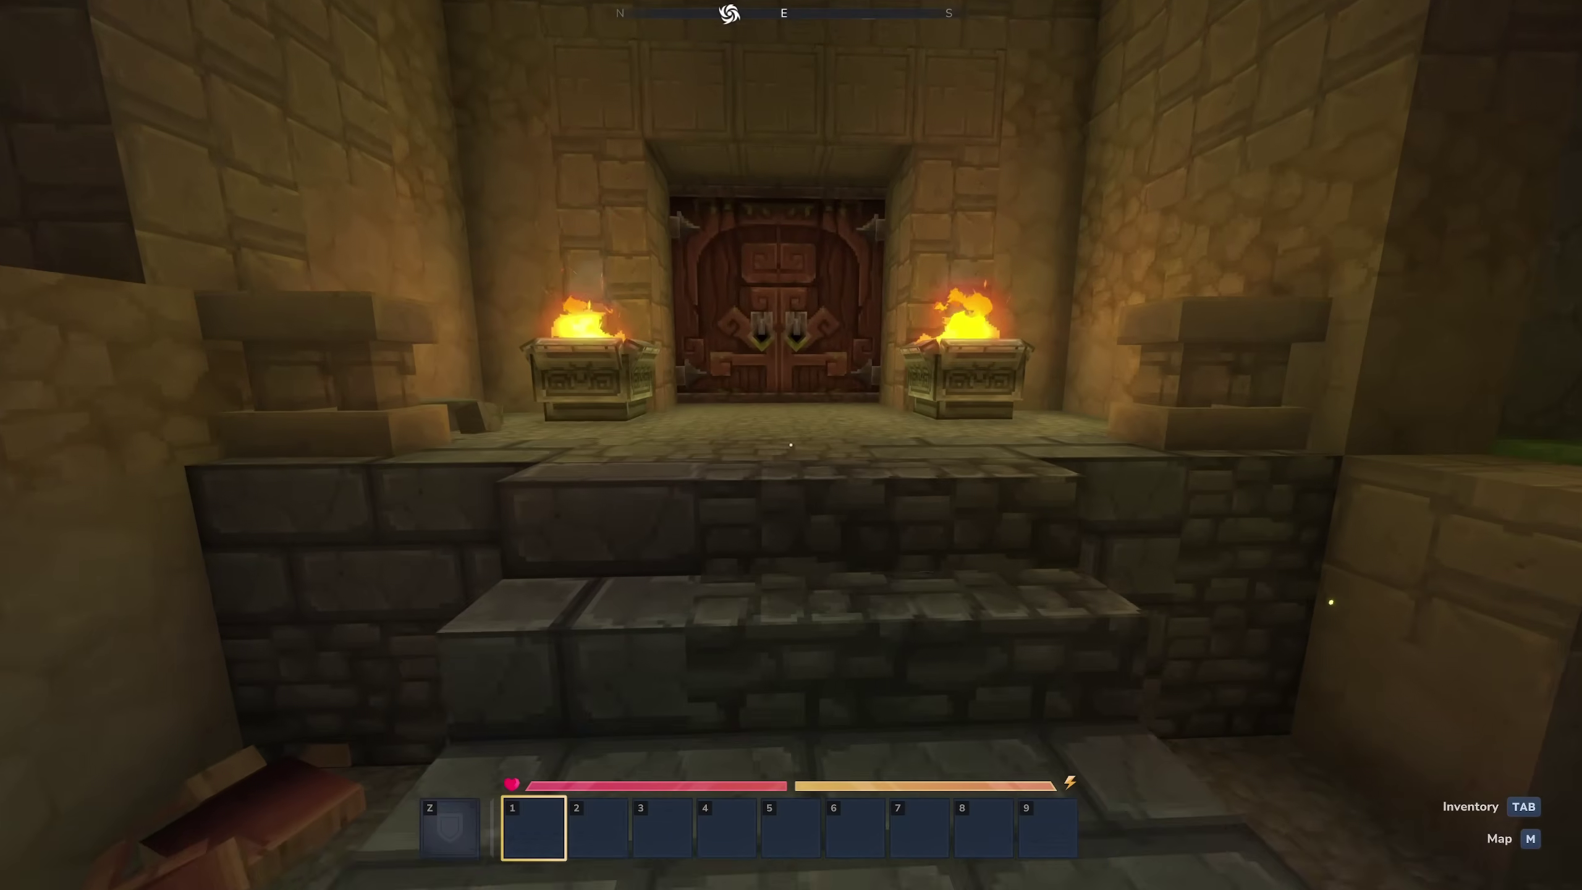
pyautogui.press('f')
pyautogui.press('w')
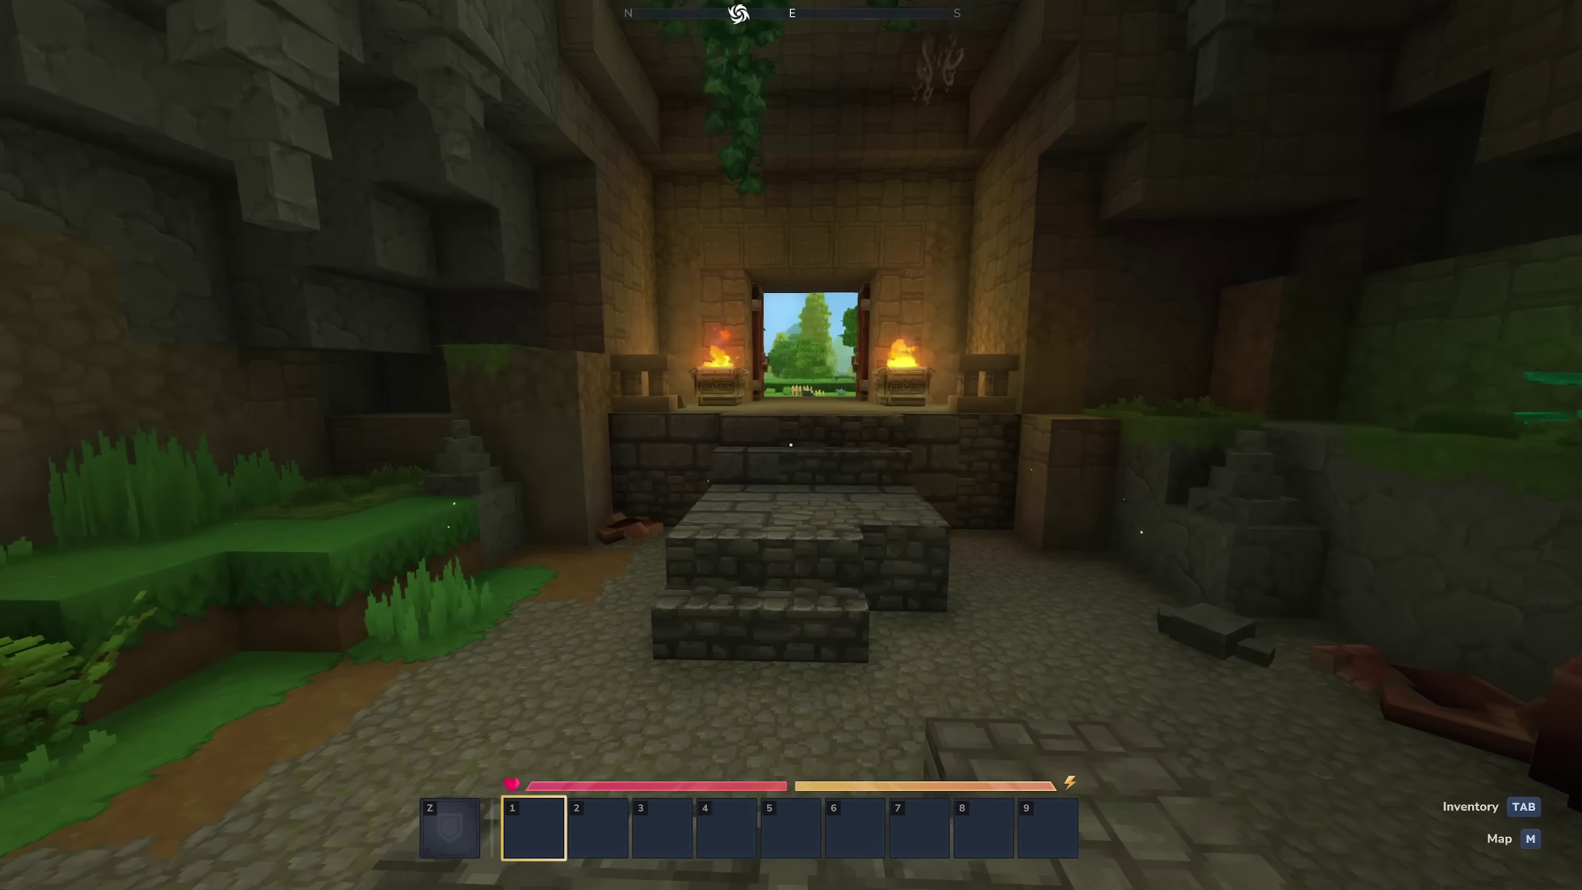
pyautogui.press('s')
pyautogui.press('v')
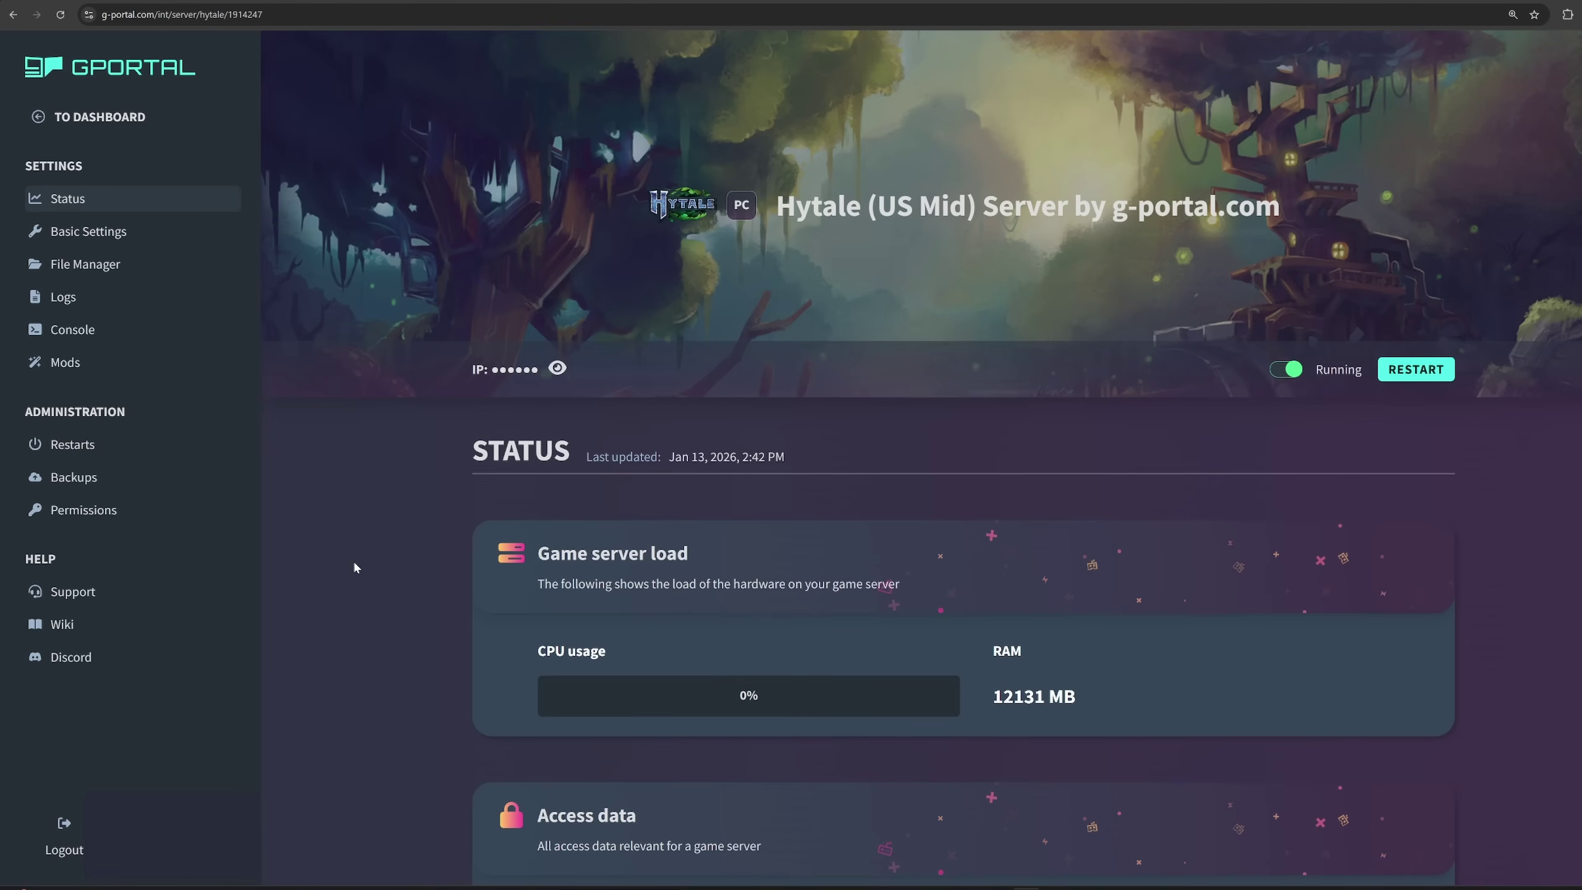
# Show the server home folder in File Manager, scrolling past mods, universe and config.json.
pyautogui.click(71, 267)
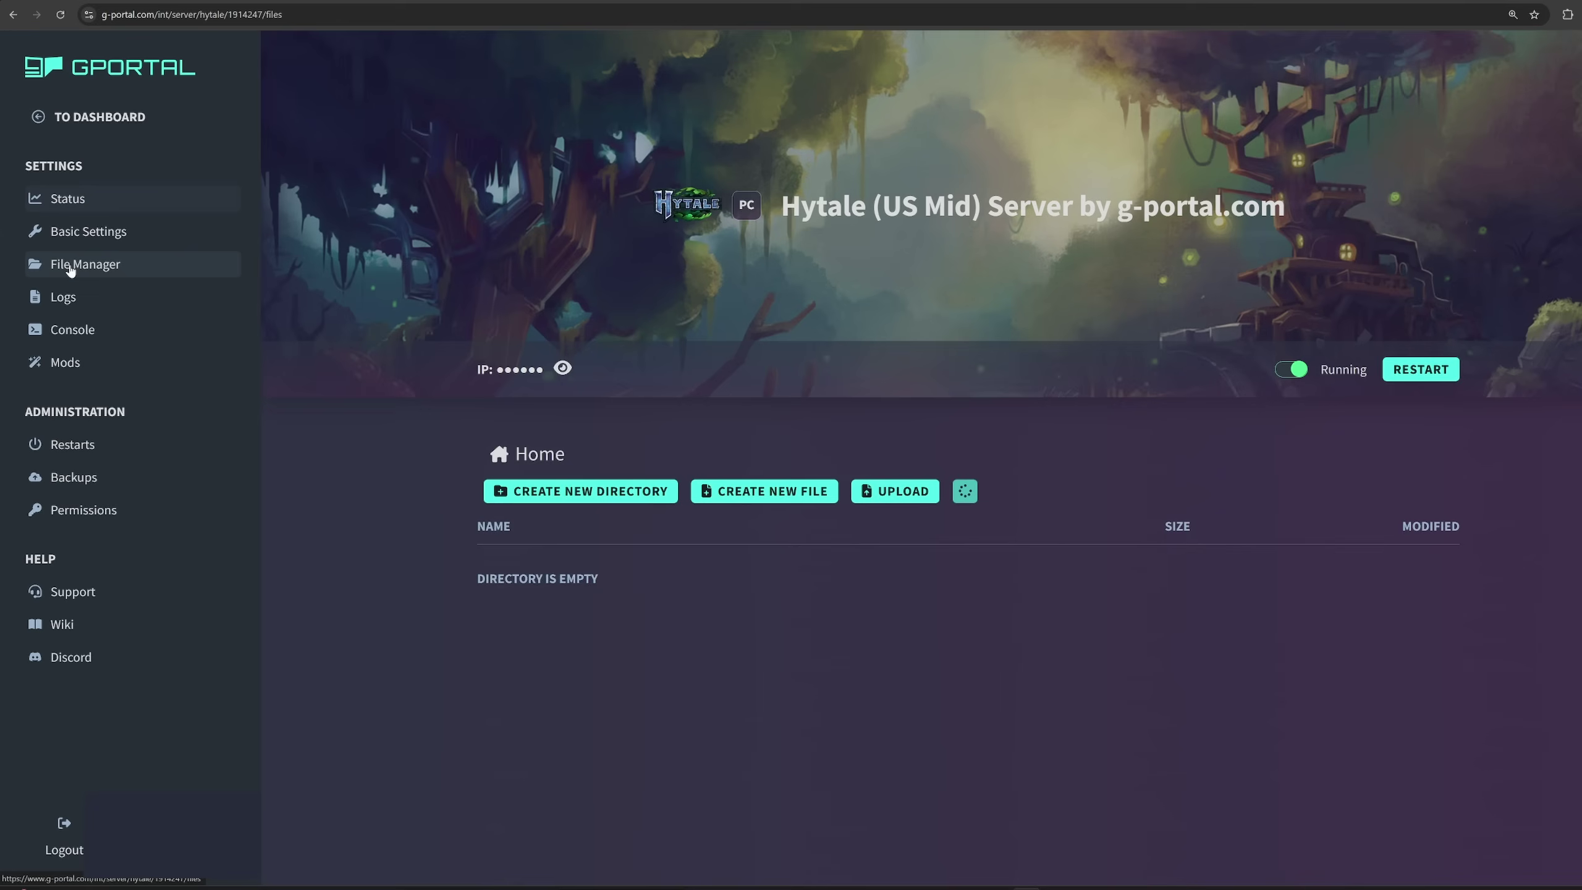
pyautogui.scroll(-2, 369, 479)
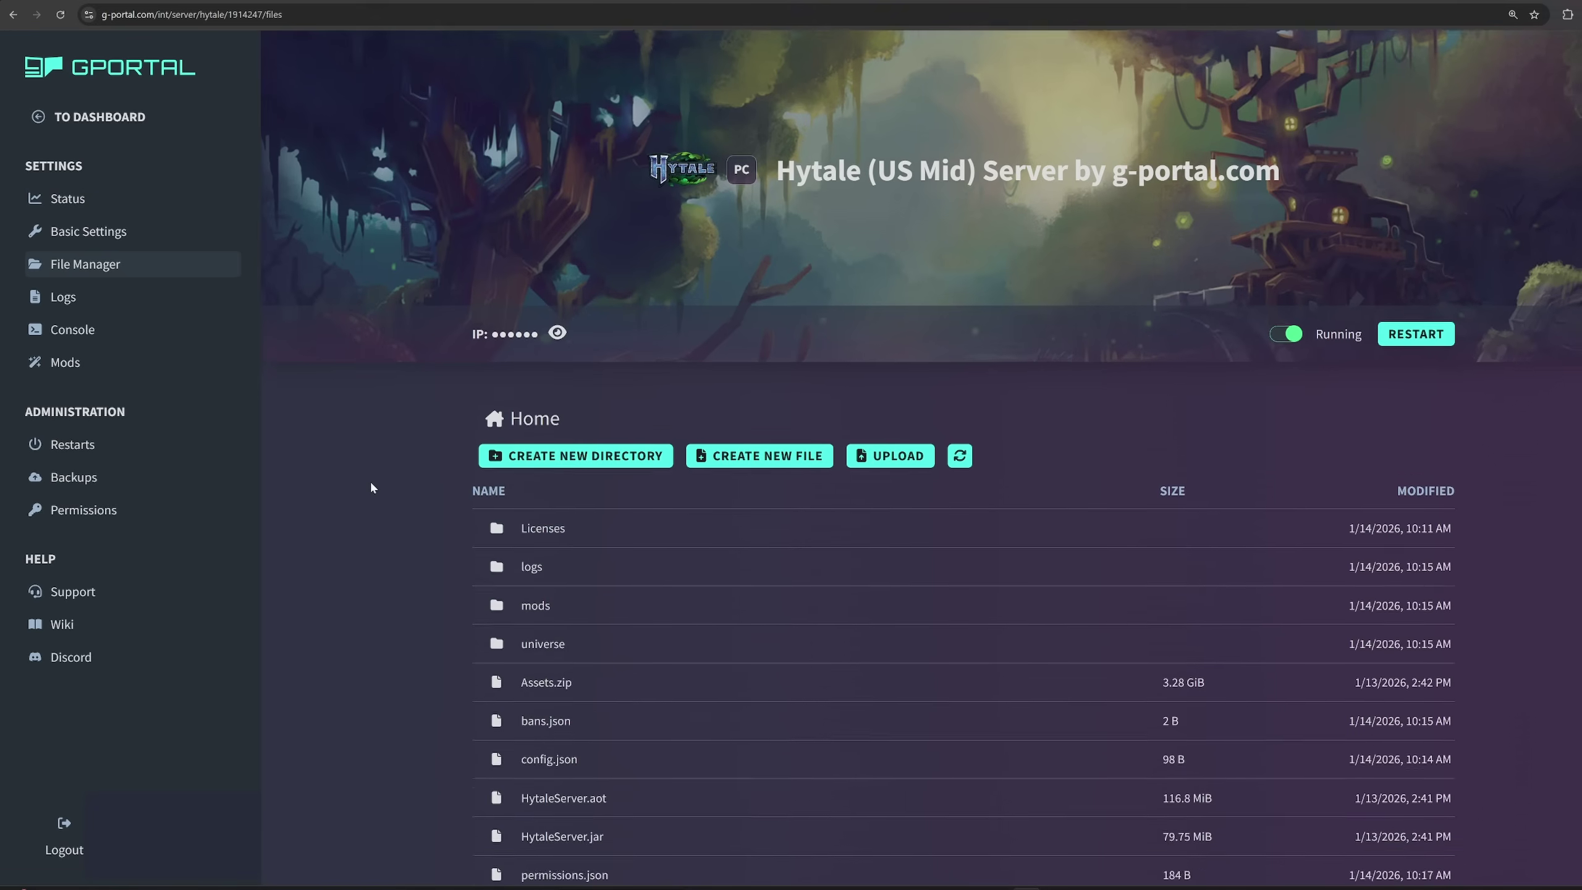
pyautogui.scroll(-3, 371, 488)
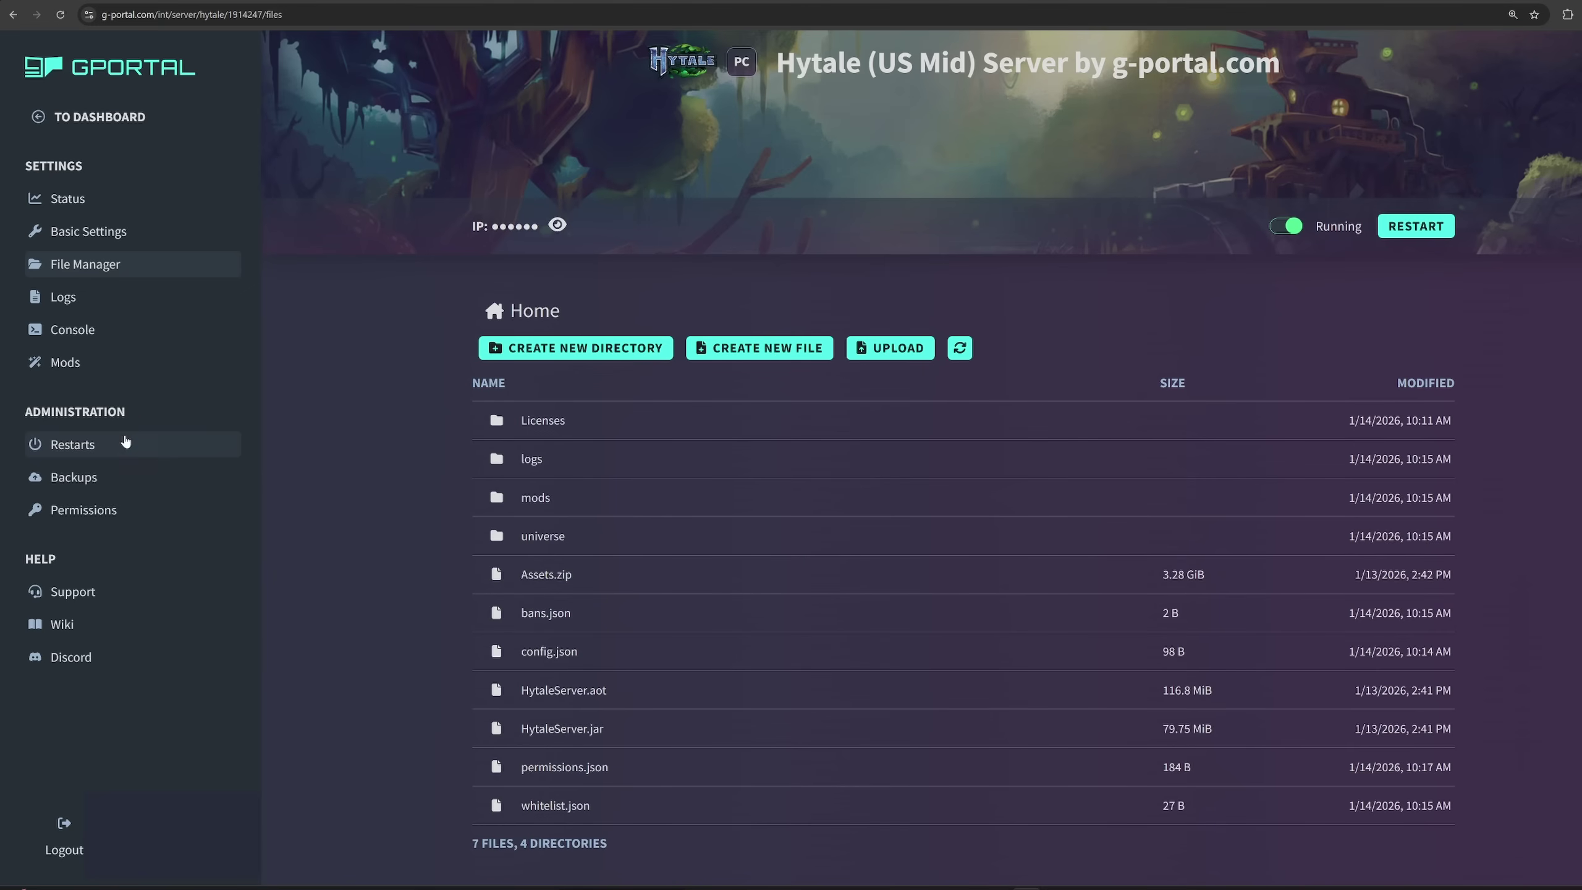
# Review the restart schedules and backups list, ending on the empty Permissions page.
pyautogui.click(77, 457)
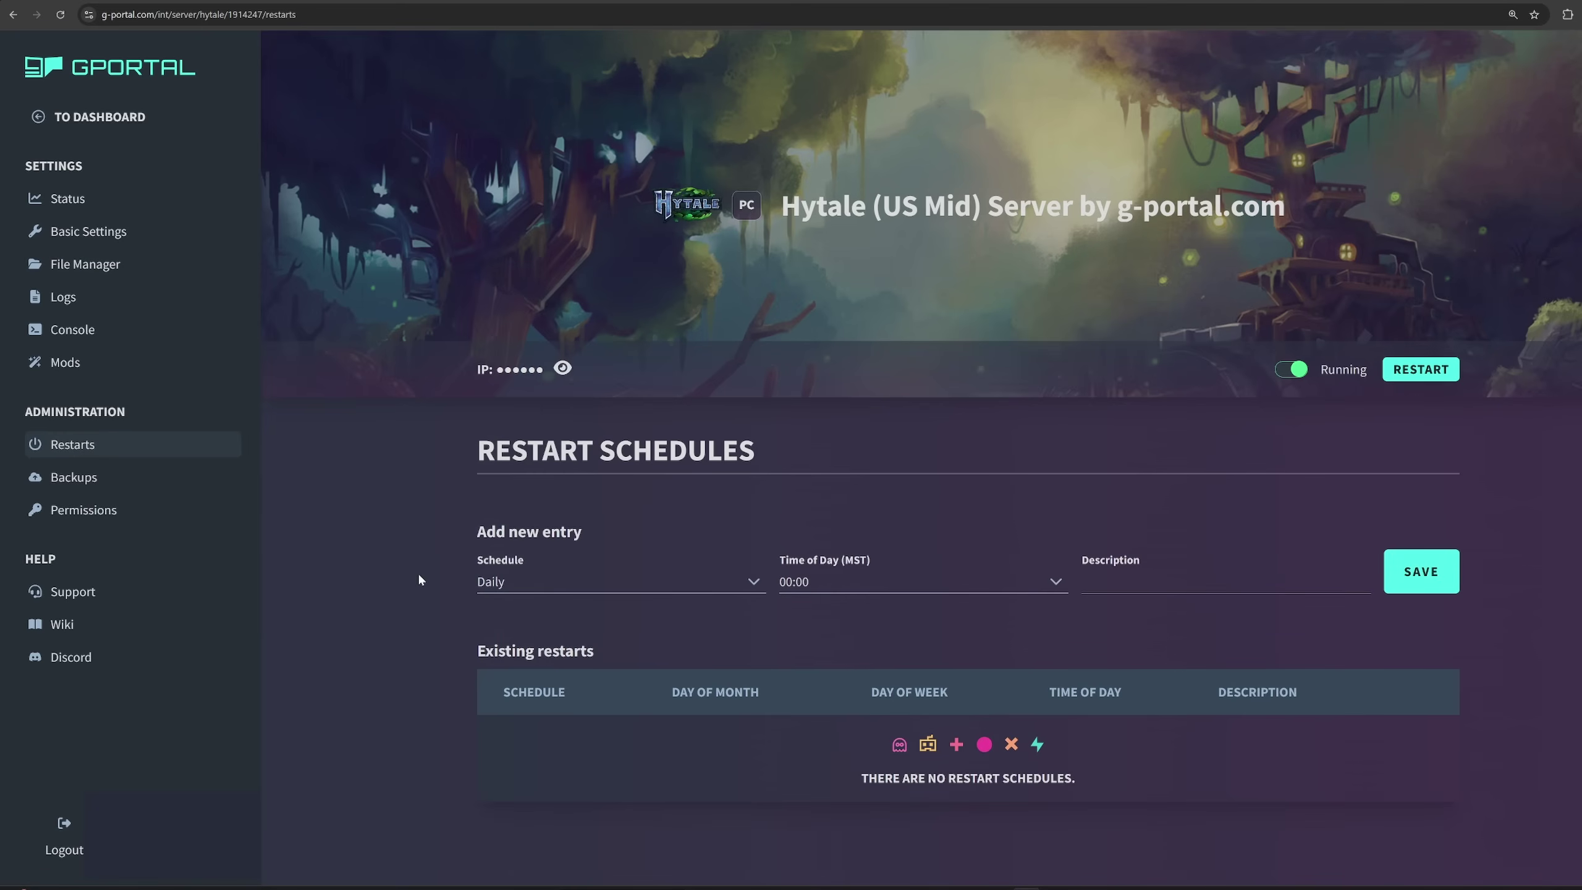
pyautogui.click(85, 480)
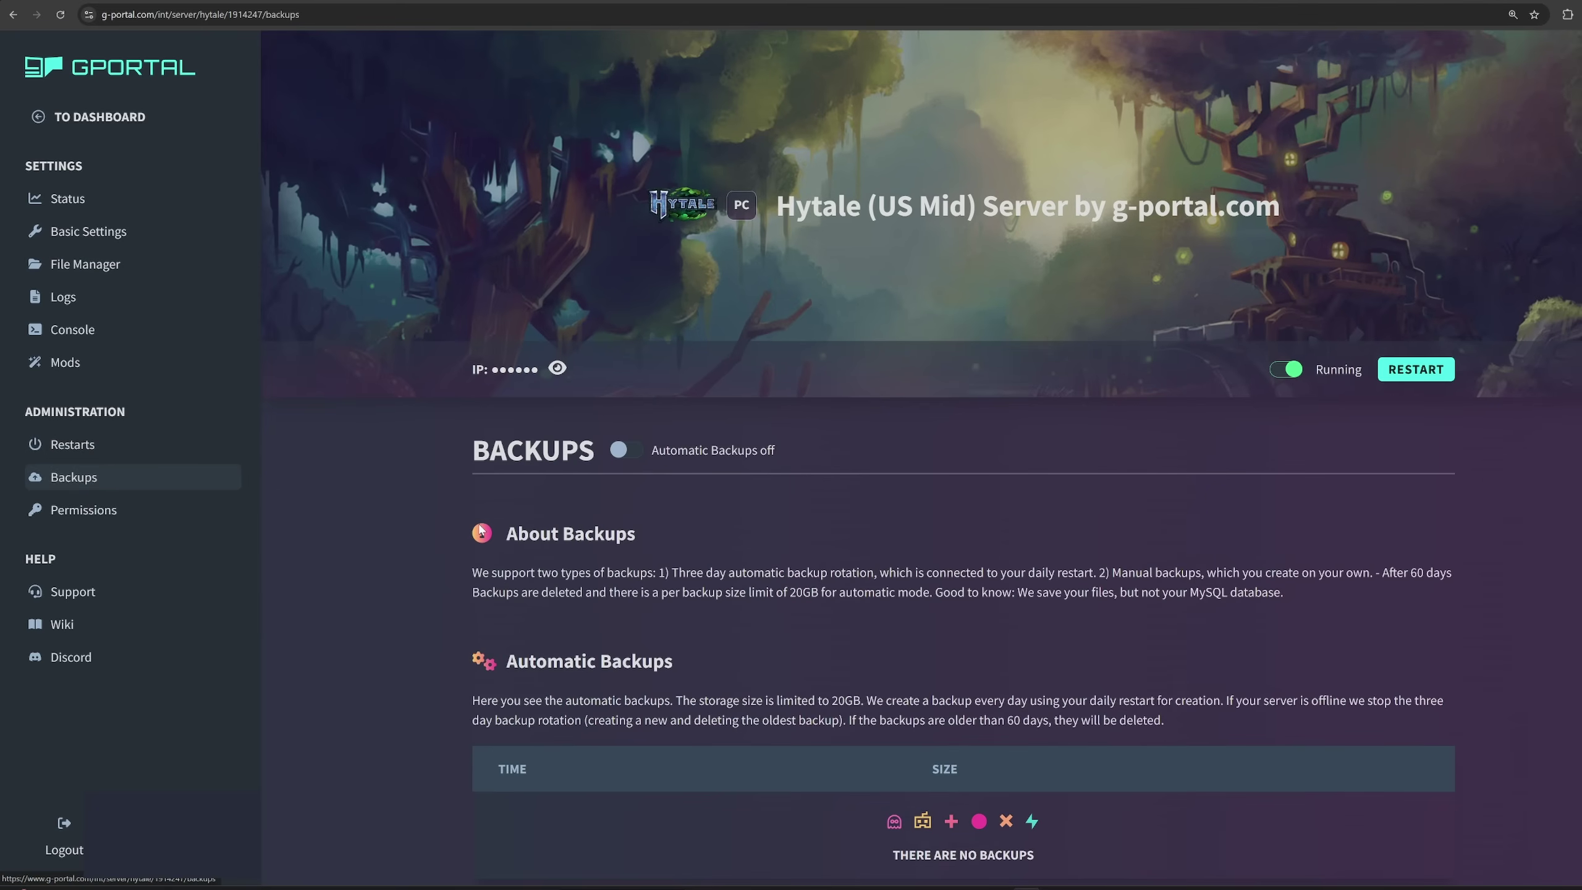
pyautogui.scroll(-3, 452, 528)
pyautogui.scroll(-3, 453, 528)
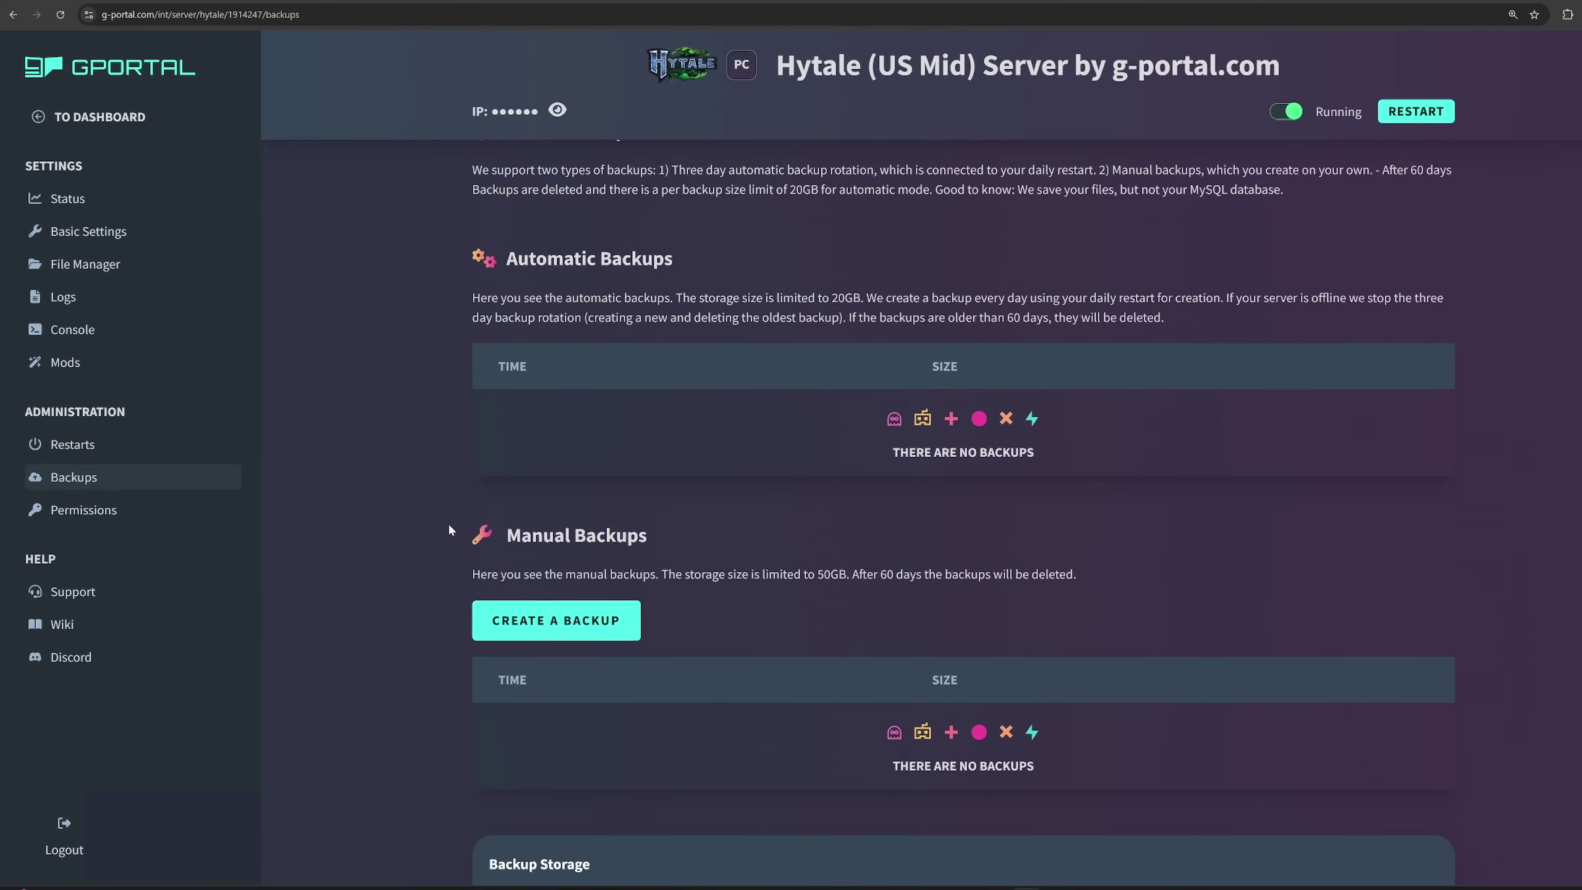
pyautogui.scroll(-1, 449, 530)
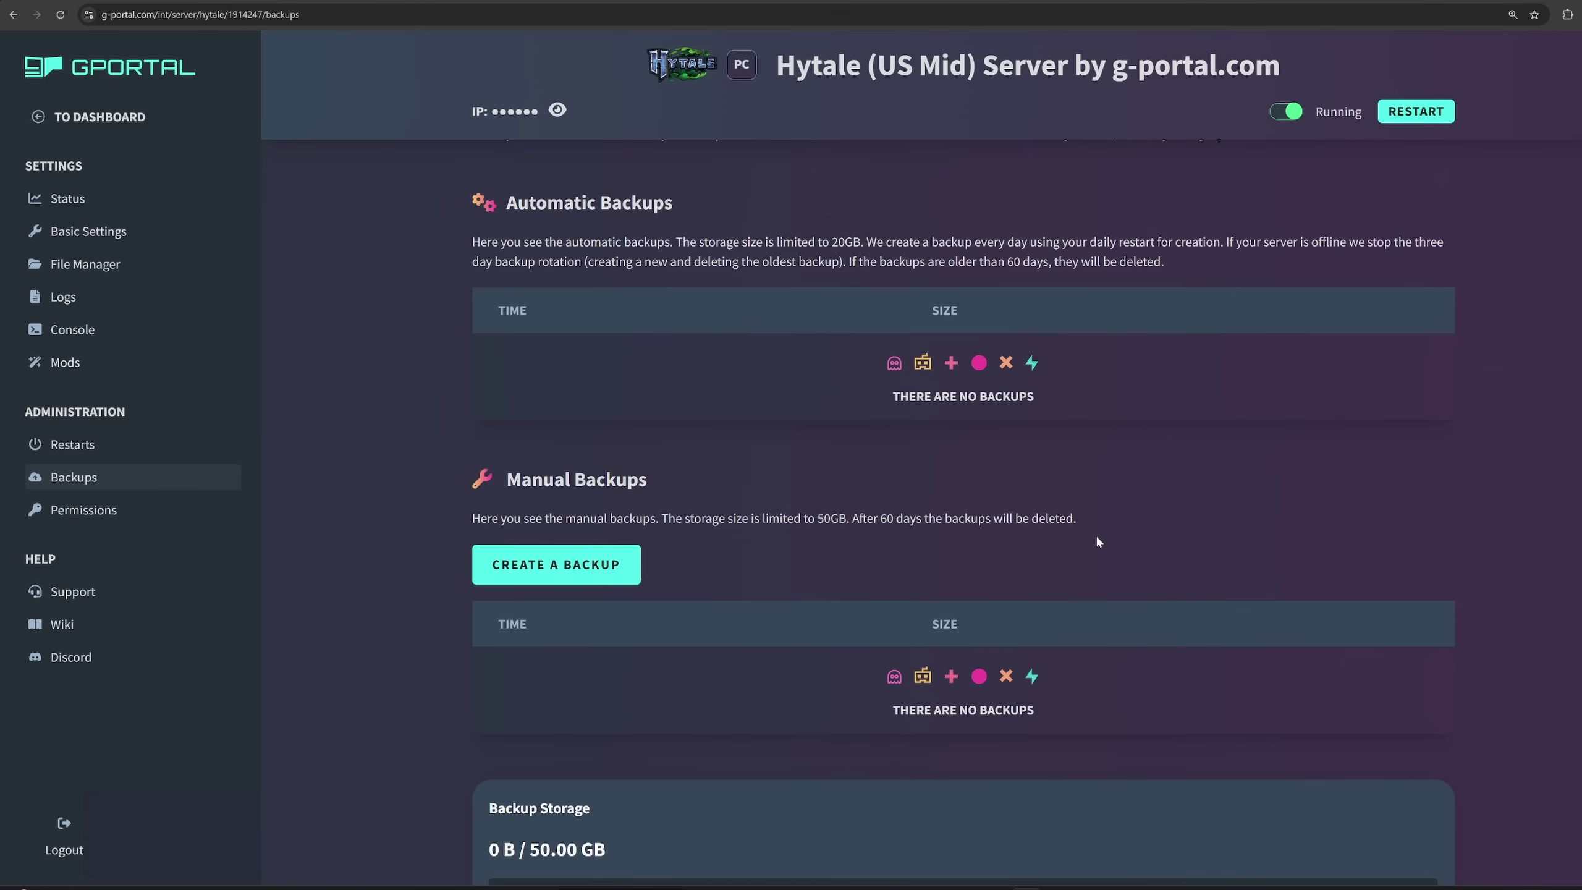
pyautogui.scroll(-2, 752, 551)
pyautogui.scroll(4, 753, 550)
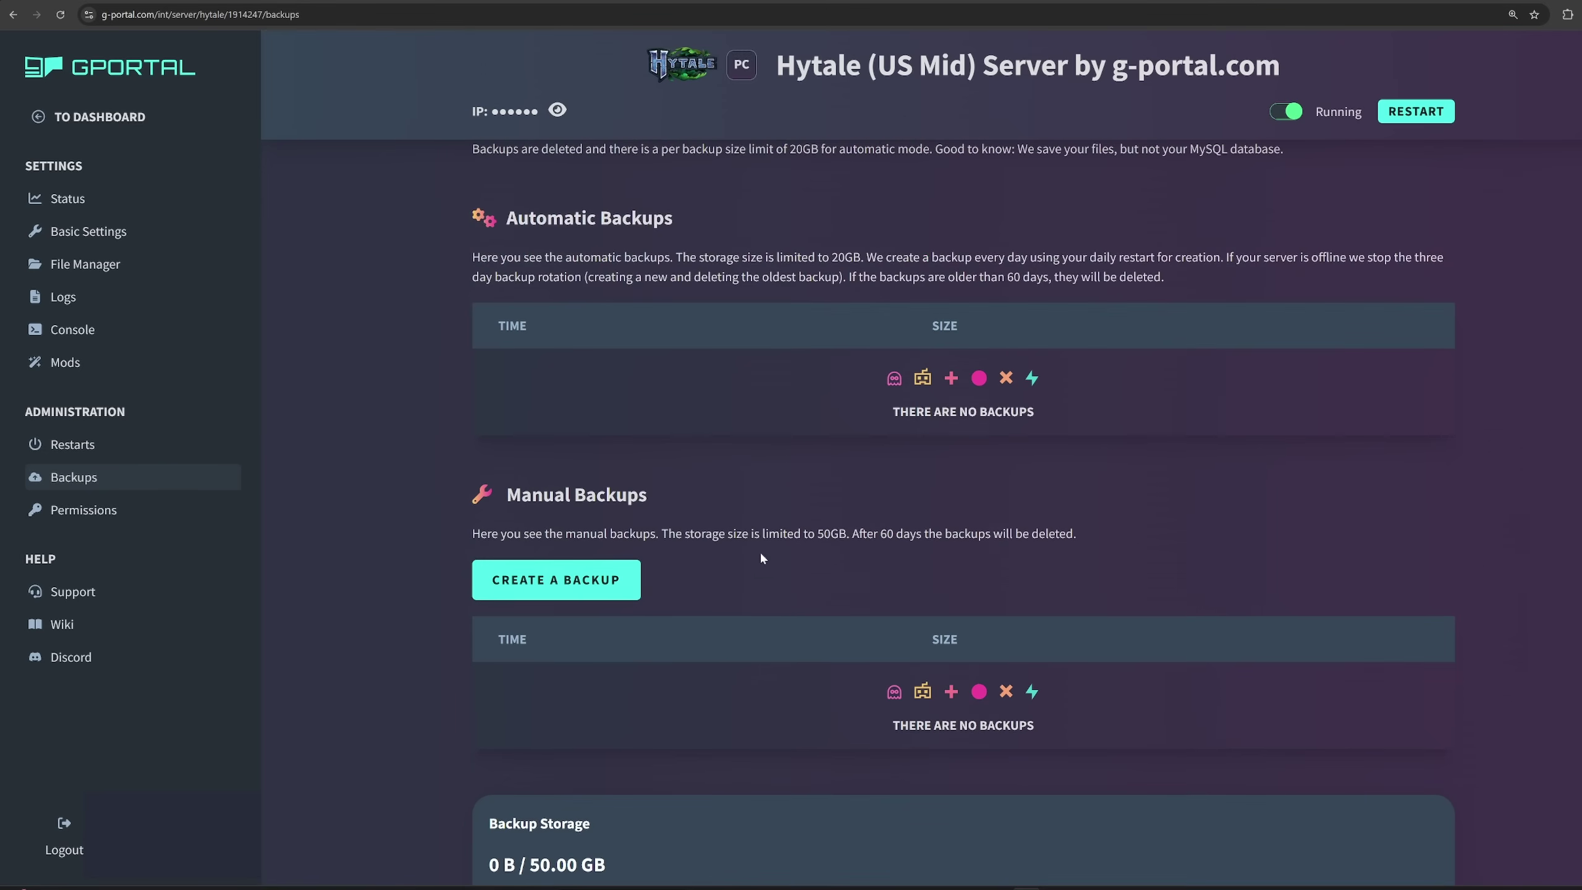
pyautogui.scroll(1, 758, 616)
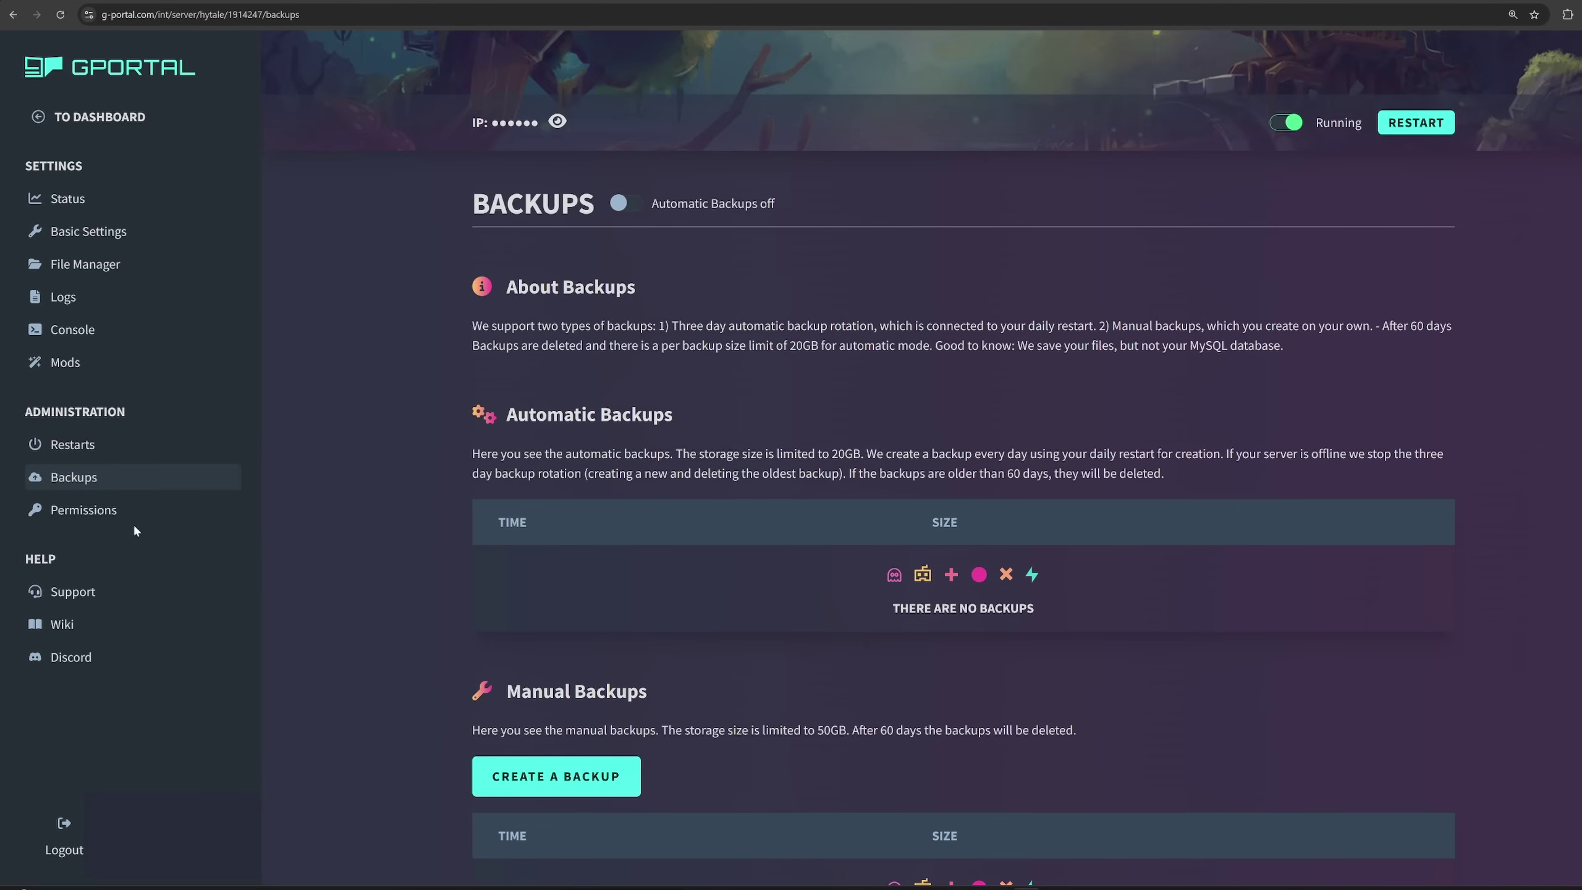
pyautogui.click(109, 512)
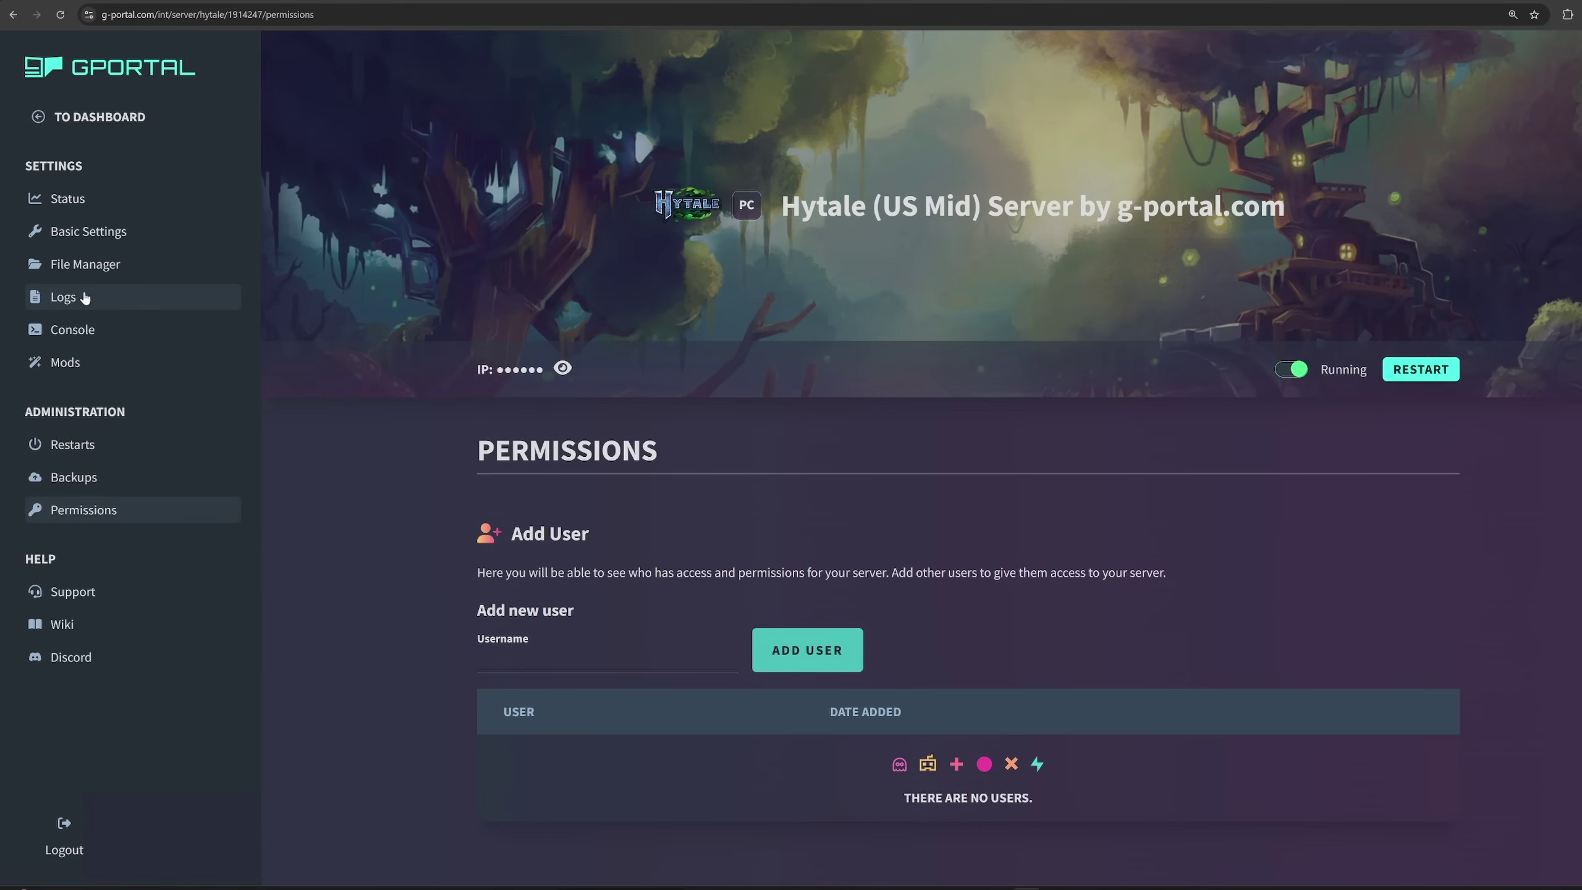
# Revisit the file listing, then scroll the Status page down to the FTP access data.
pyautogui.click(89, 268)
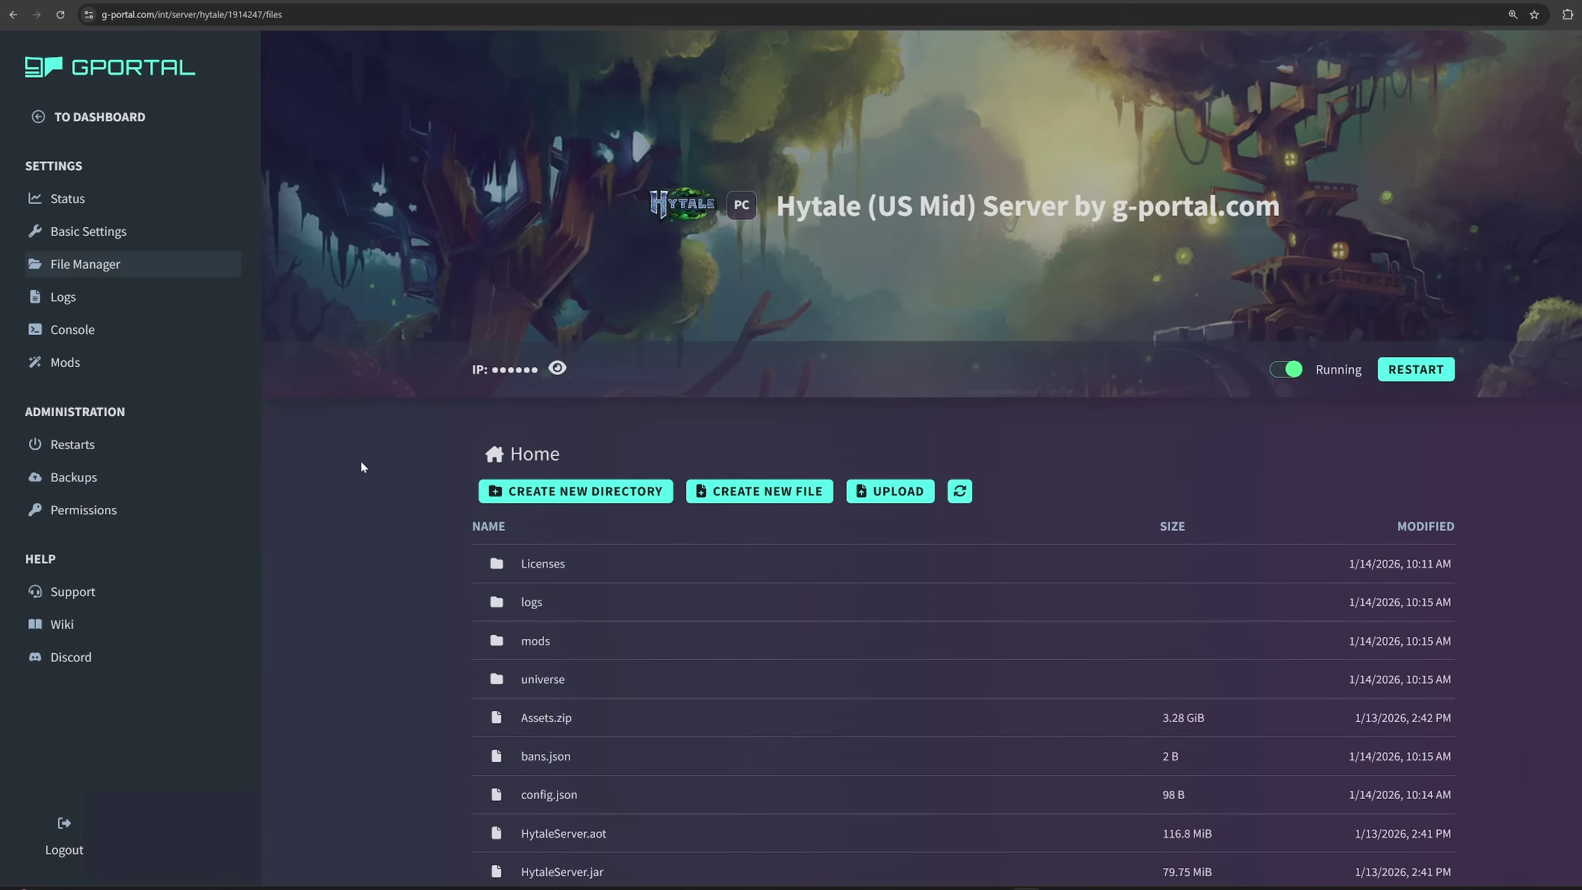
pyautogui.scroll(-2, 360, 456)
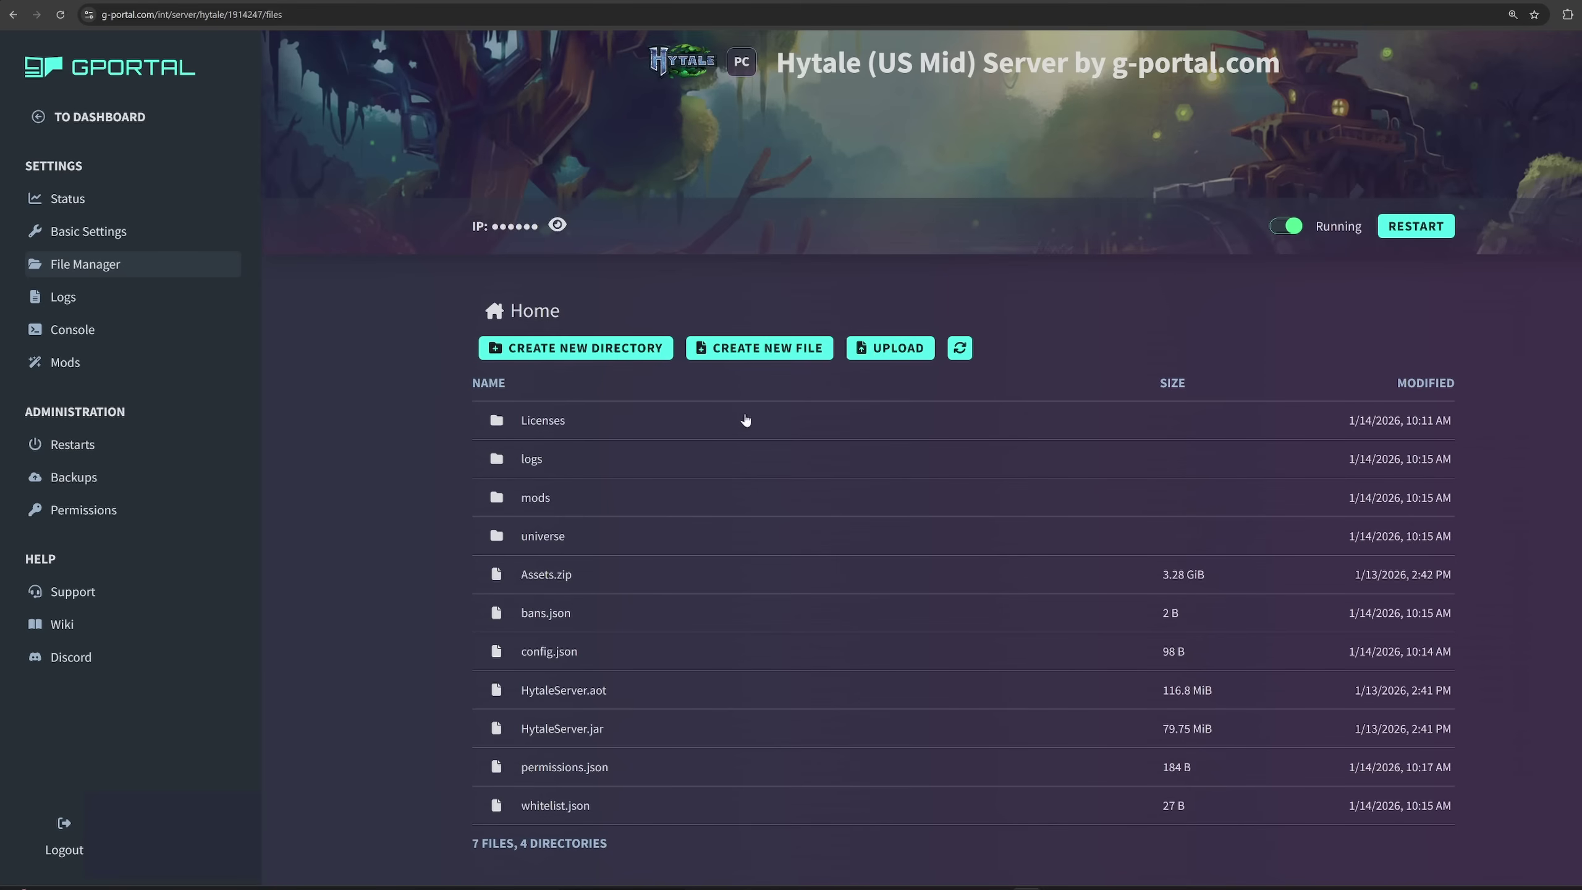
pyautogui.click(91, 209)
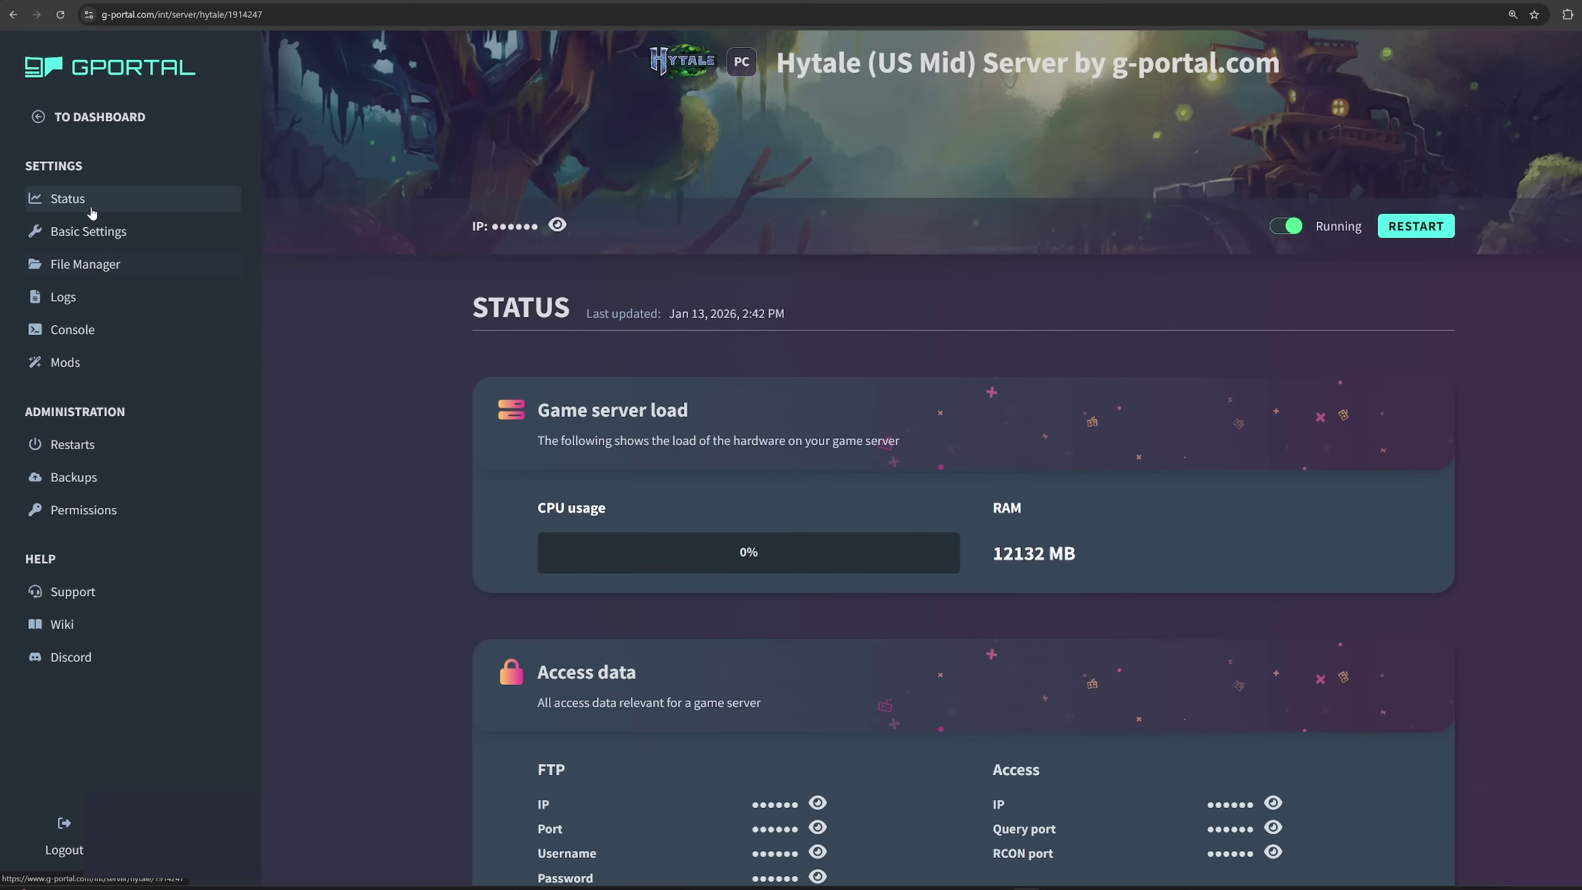
pyautogui.scroll(-3, 402, 430)
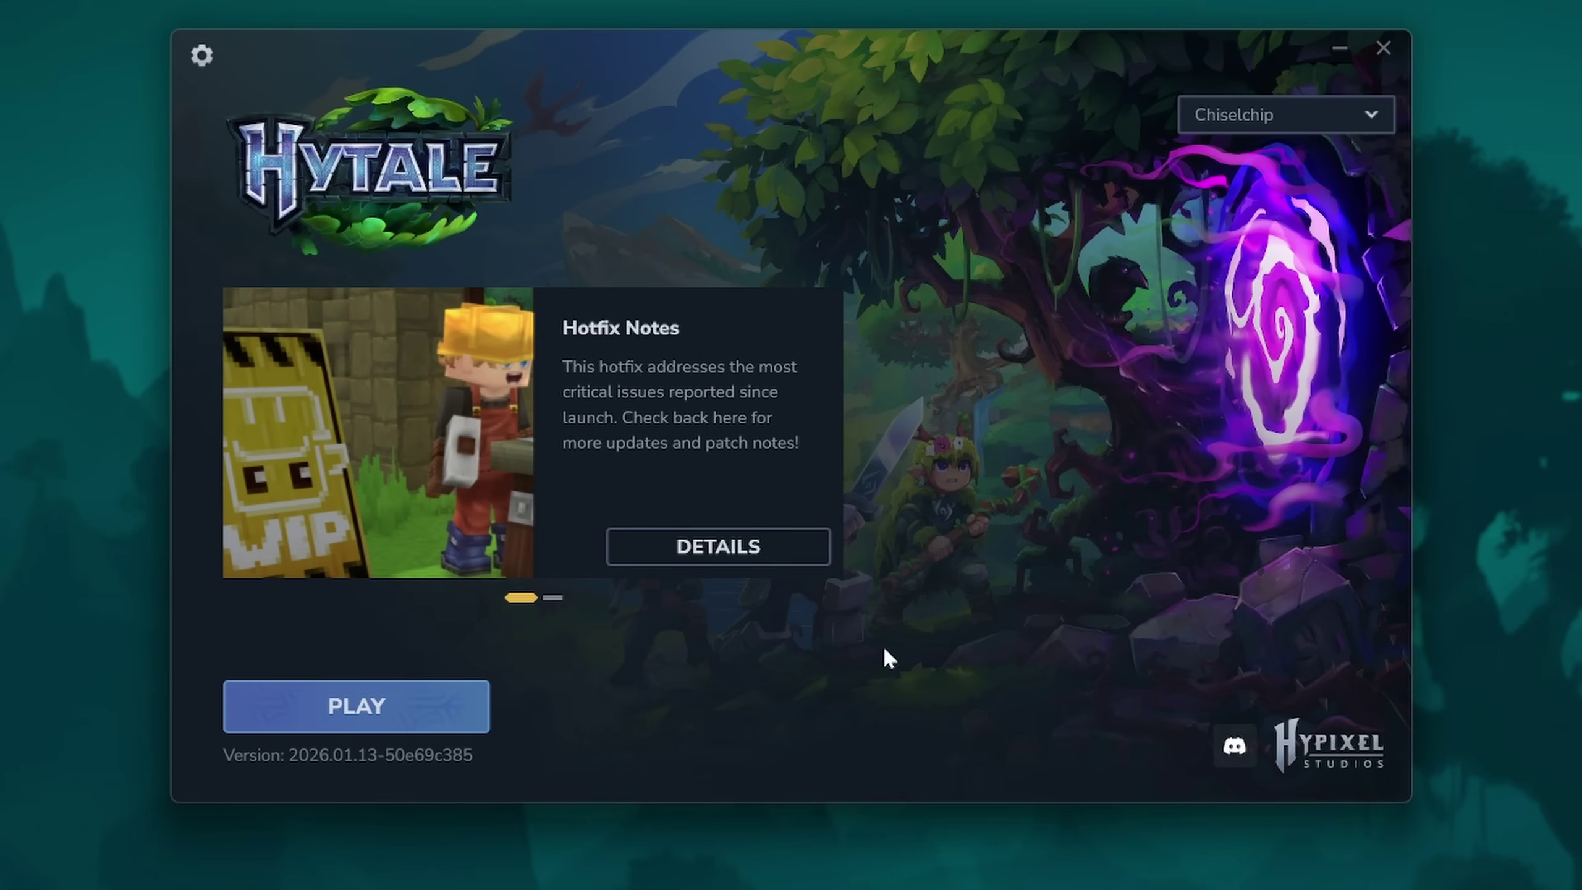
# Open the local Hytale install folder using Open directory in the launcher settings.
pyautogui.click(202, 57)
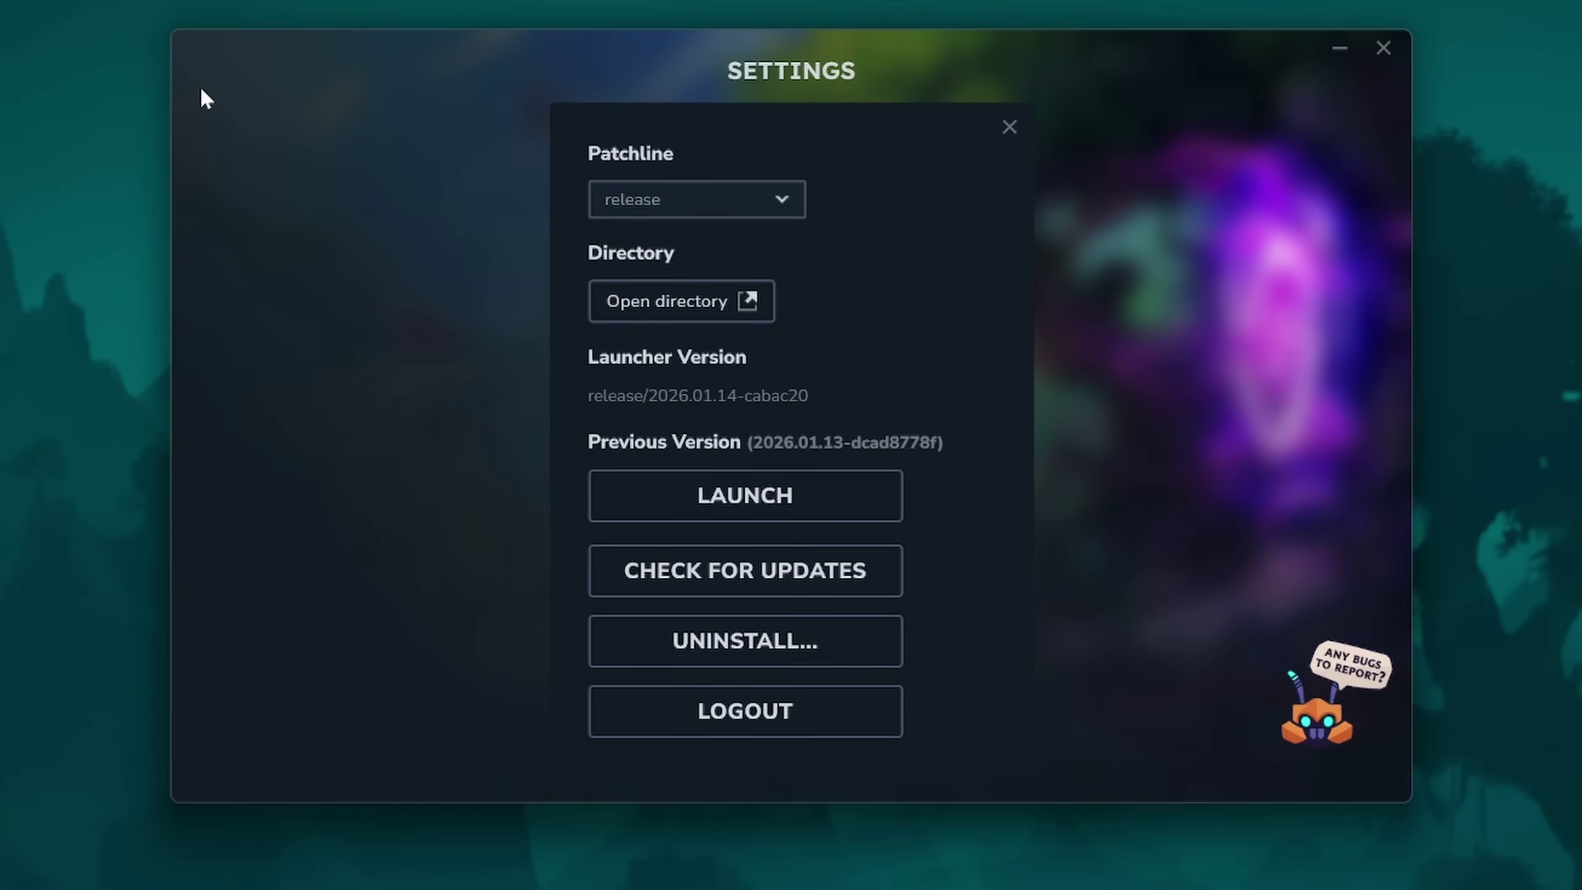
pyautogui.click(680, 304)
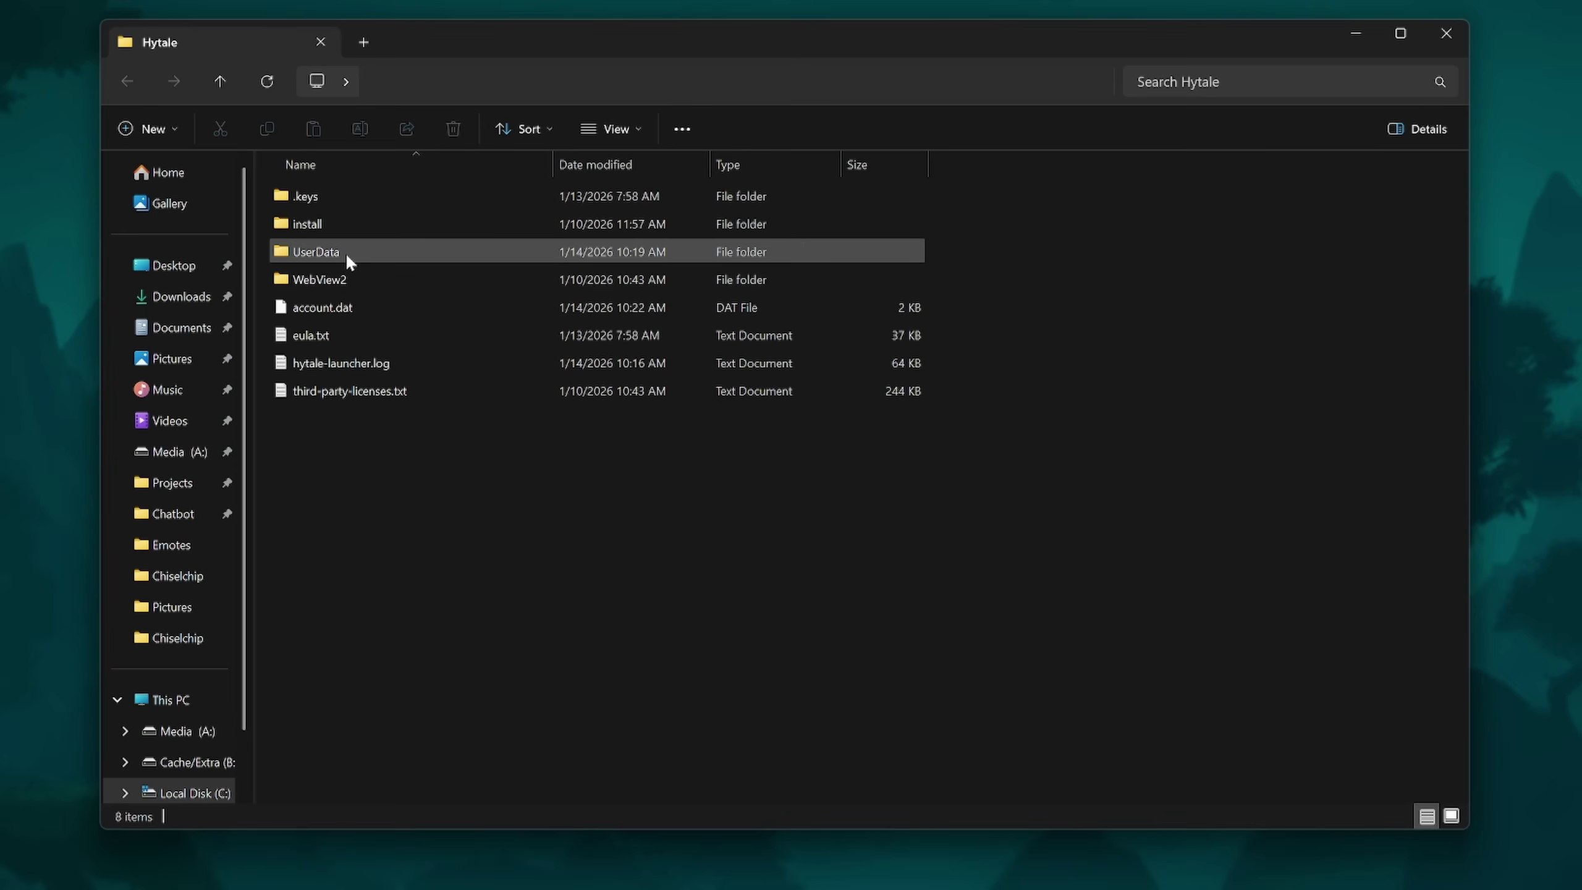
# Navigate from UserData into Saves and open the Chiselchip world save folder.
pyautogui.doubleClick(368, 252)
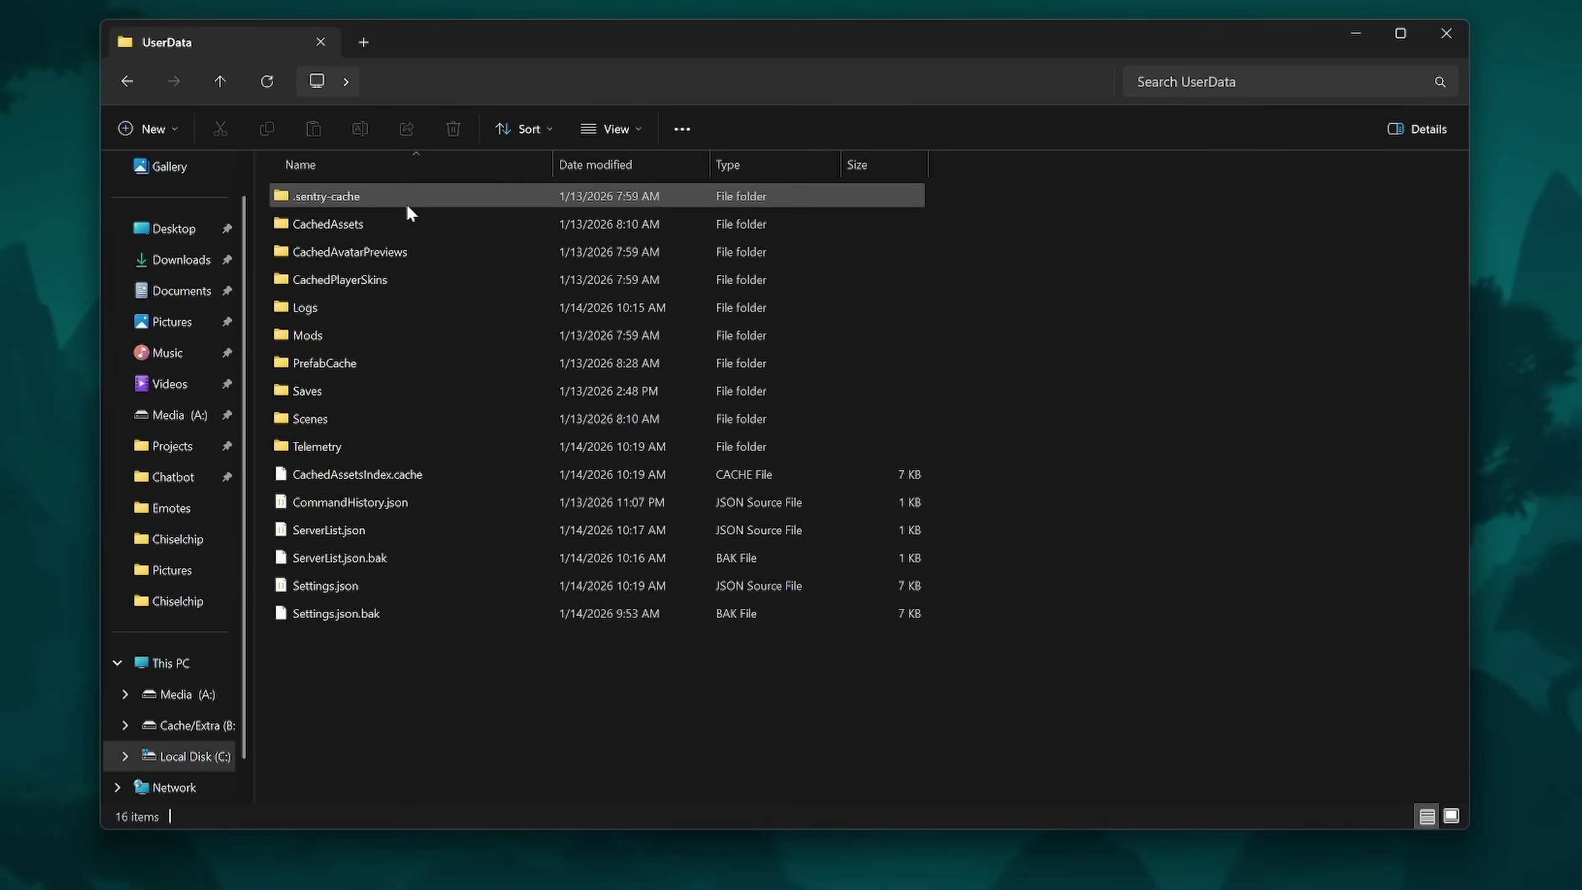
pyautogui.doubleClick(358, 391)
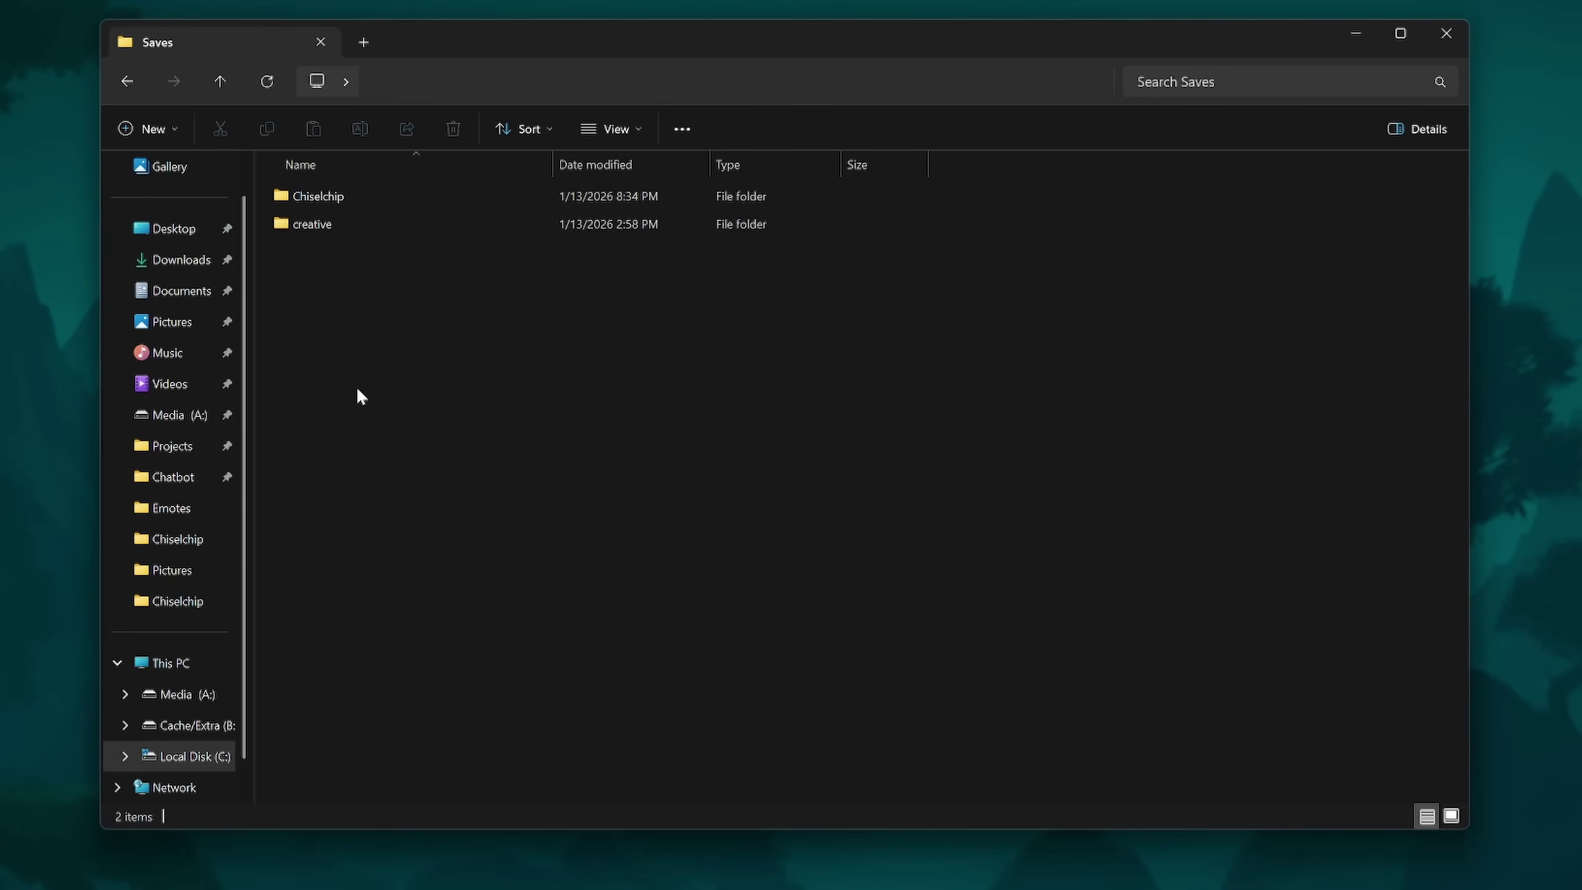
pyautogui.doubleClick(369, 197)
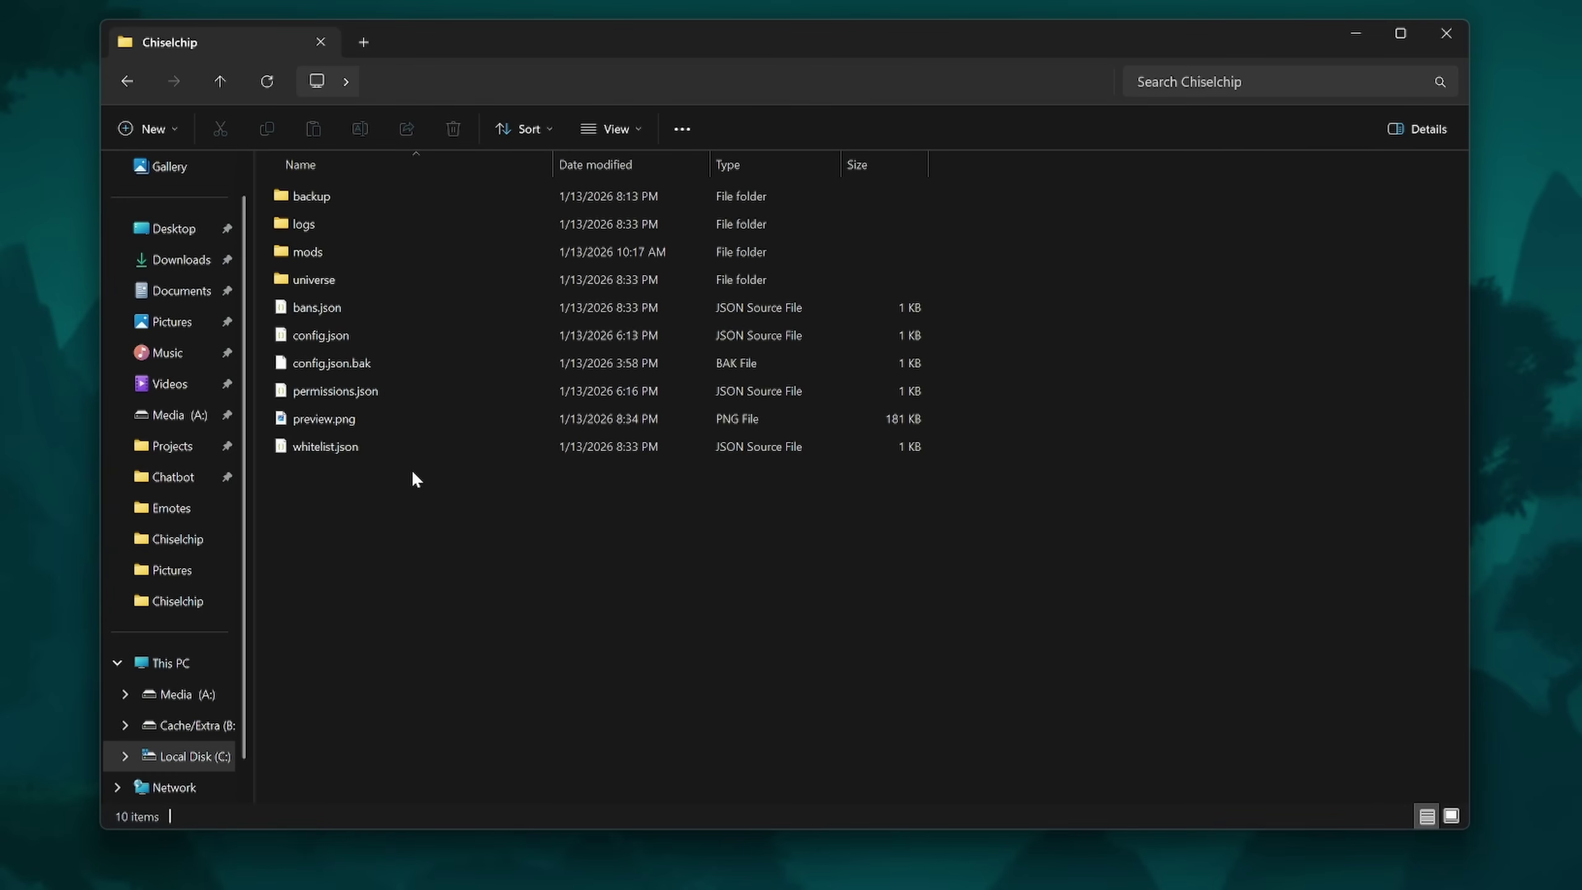
# Quickconnect FileZilla to the server and accept the insecure plain FTP warning.
pyautogui.hotkey('alt', 'Tab')
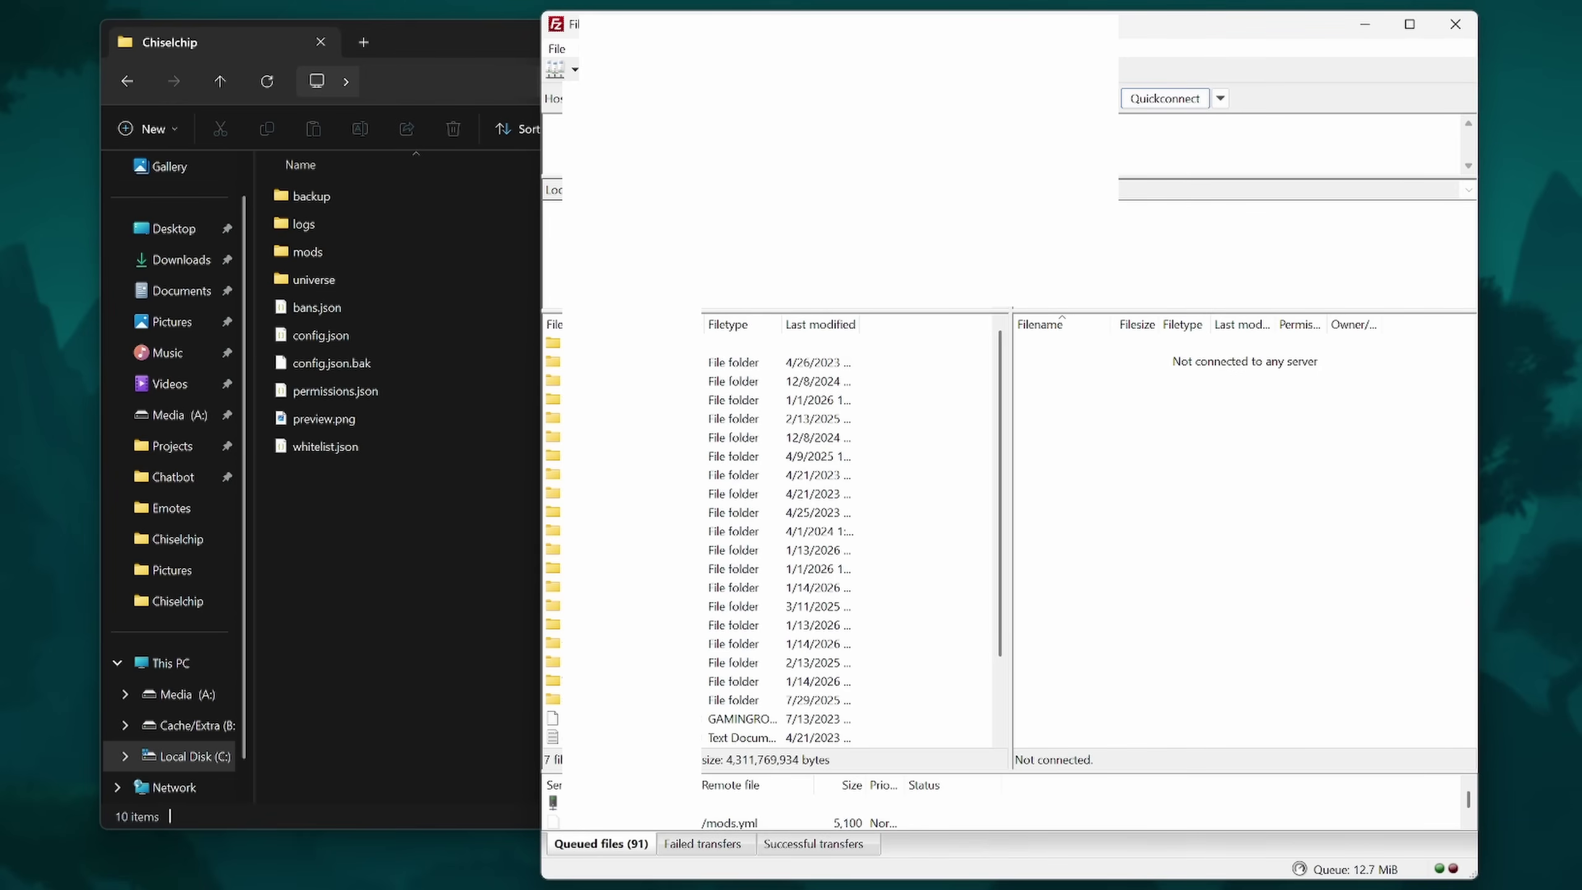
pyautogui.click(1165, 98)
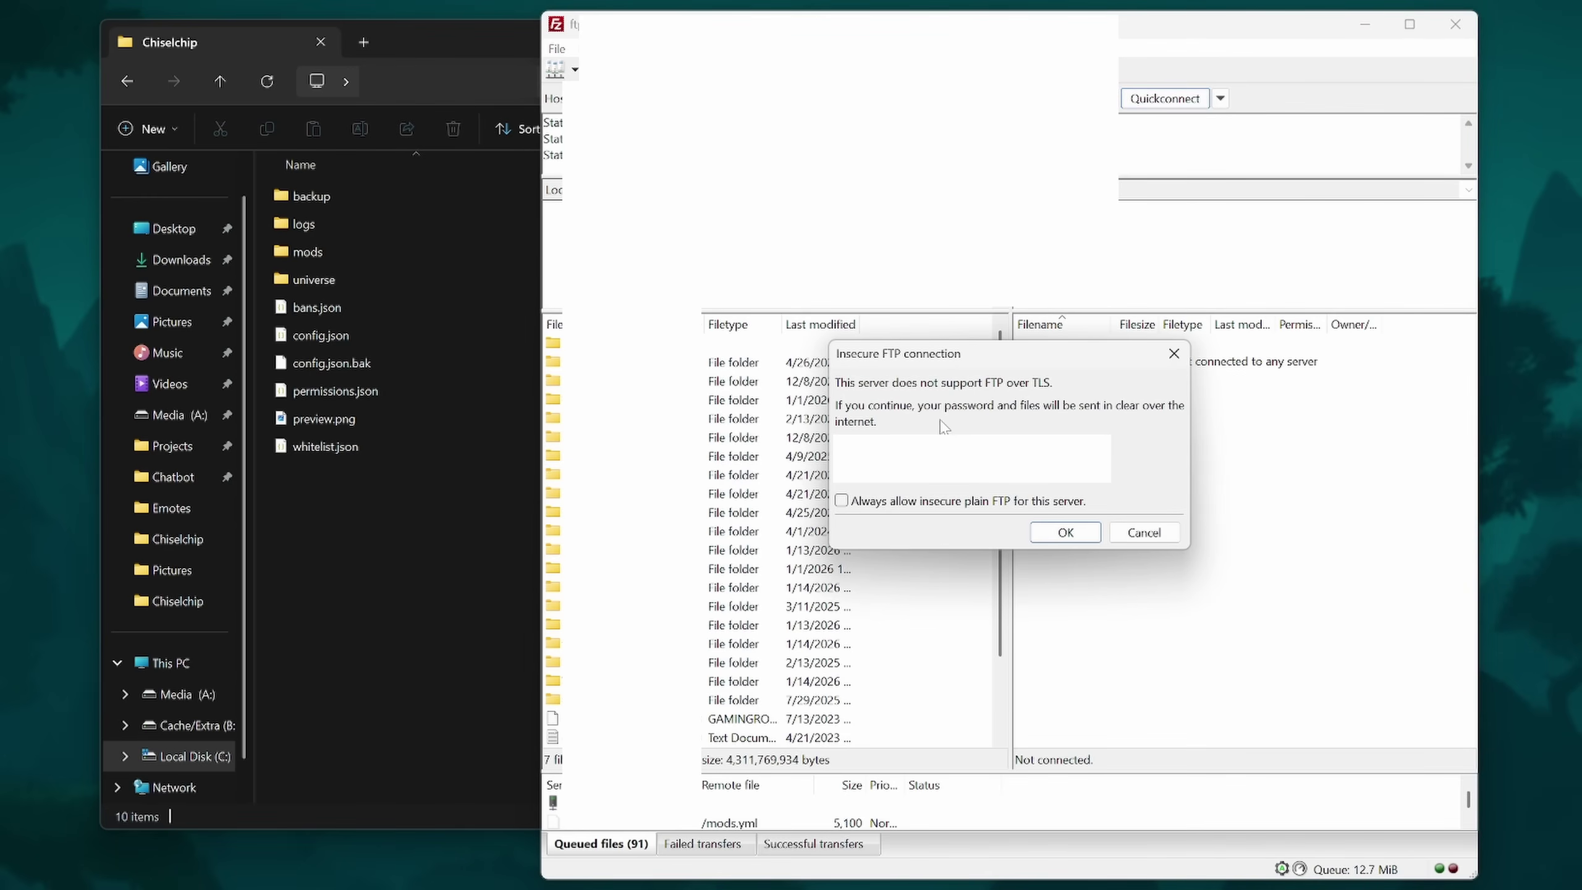
pyautogui.click(1060, 534)
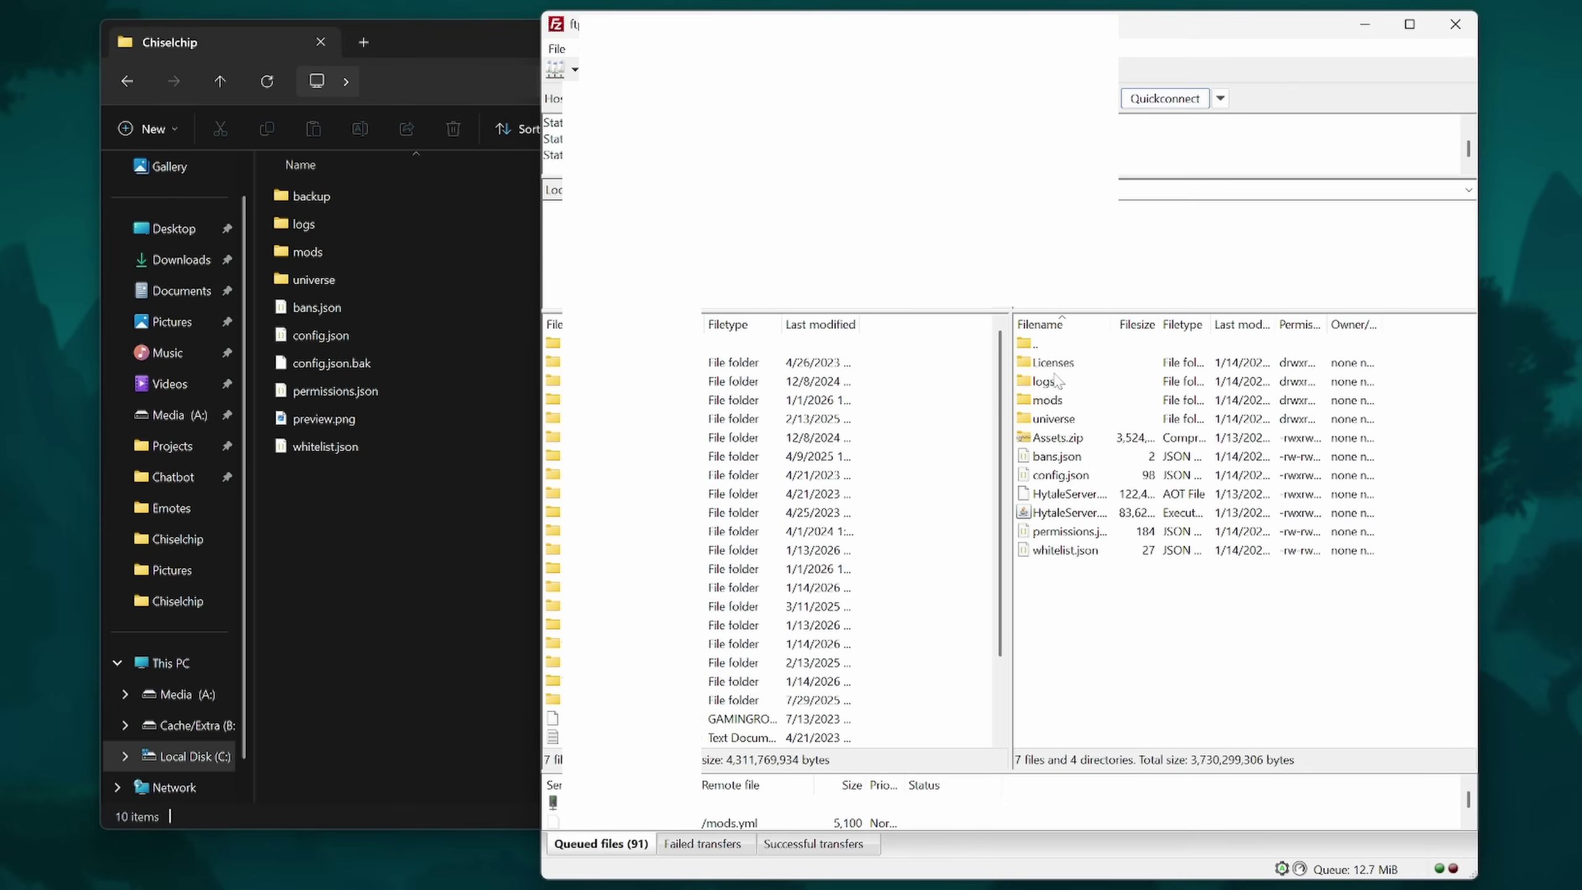
# Open the server's empty mods folder and move the Explorer window aside.
pyautogui.doubleClick(1048, 401)
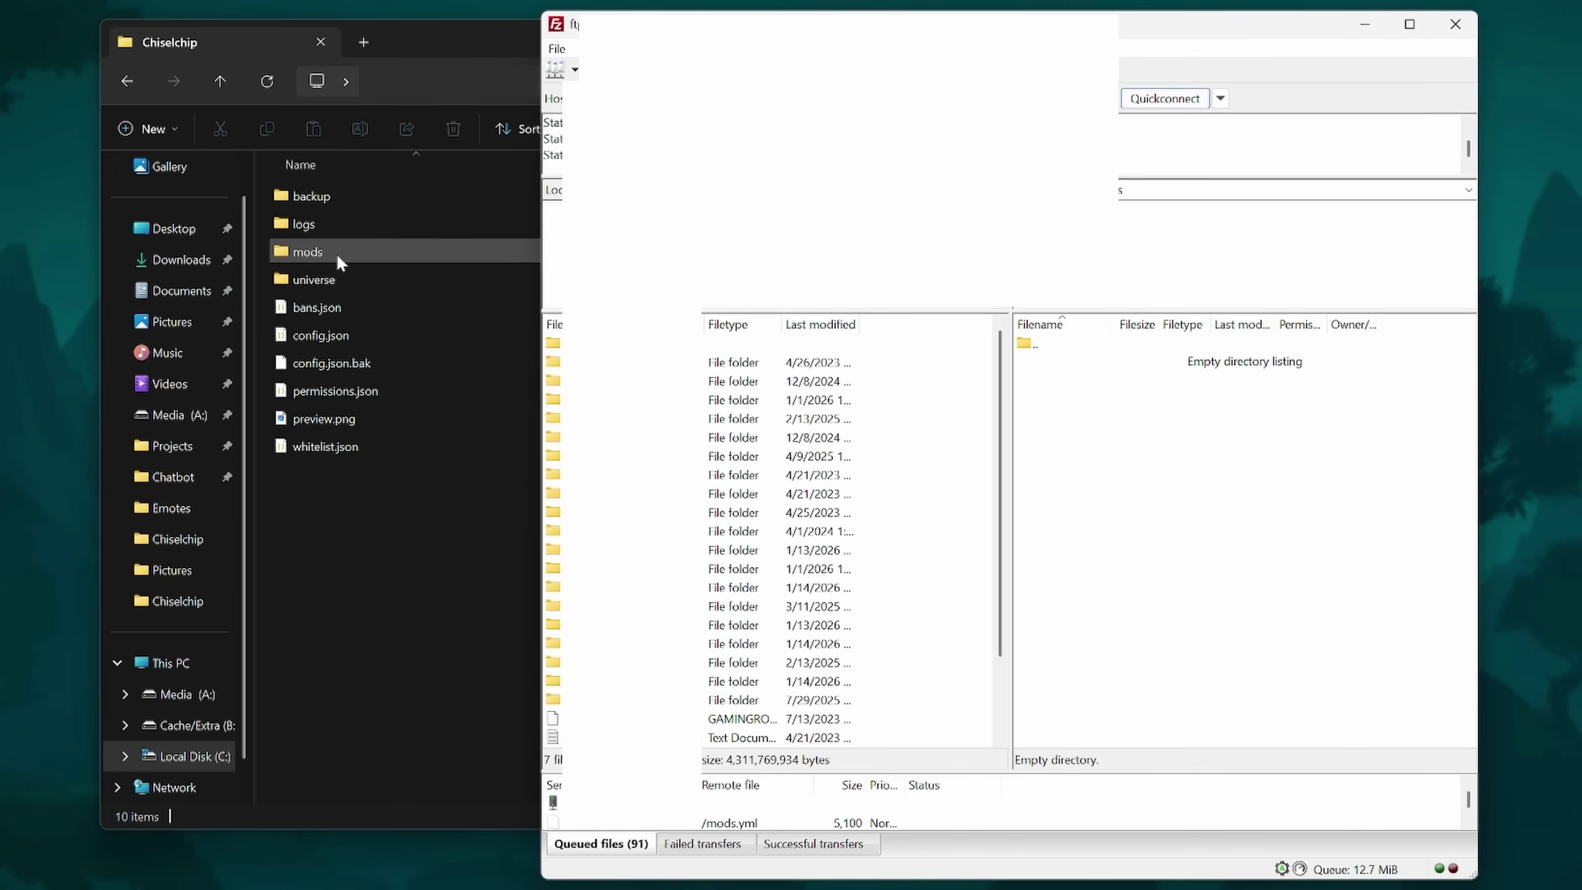
pyautogui.moveTo(448, 42); pyautogui.dragTo(117, 45)
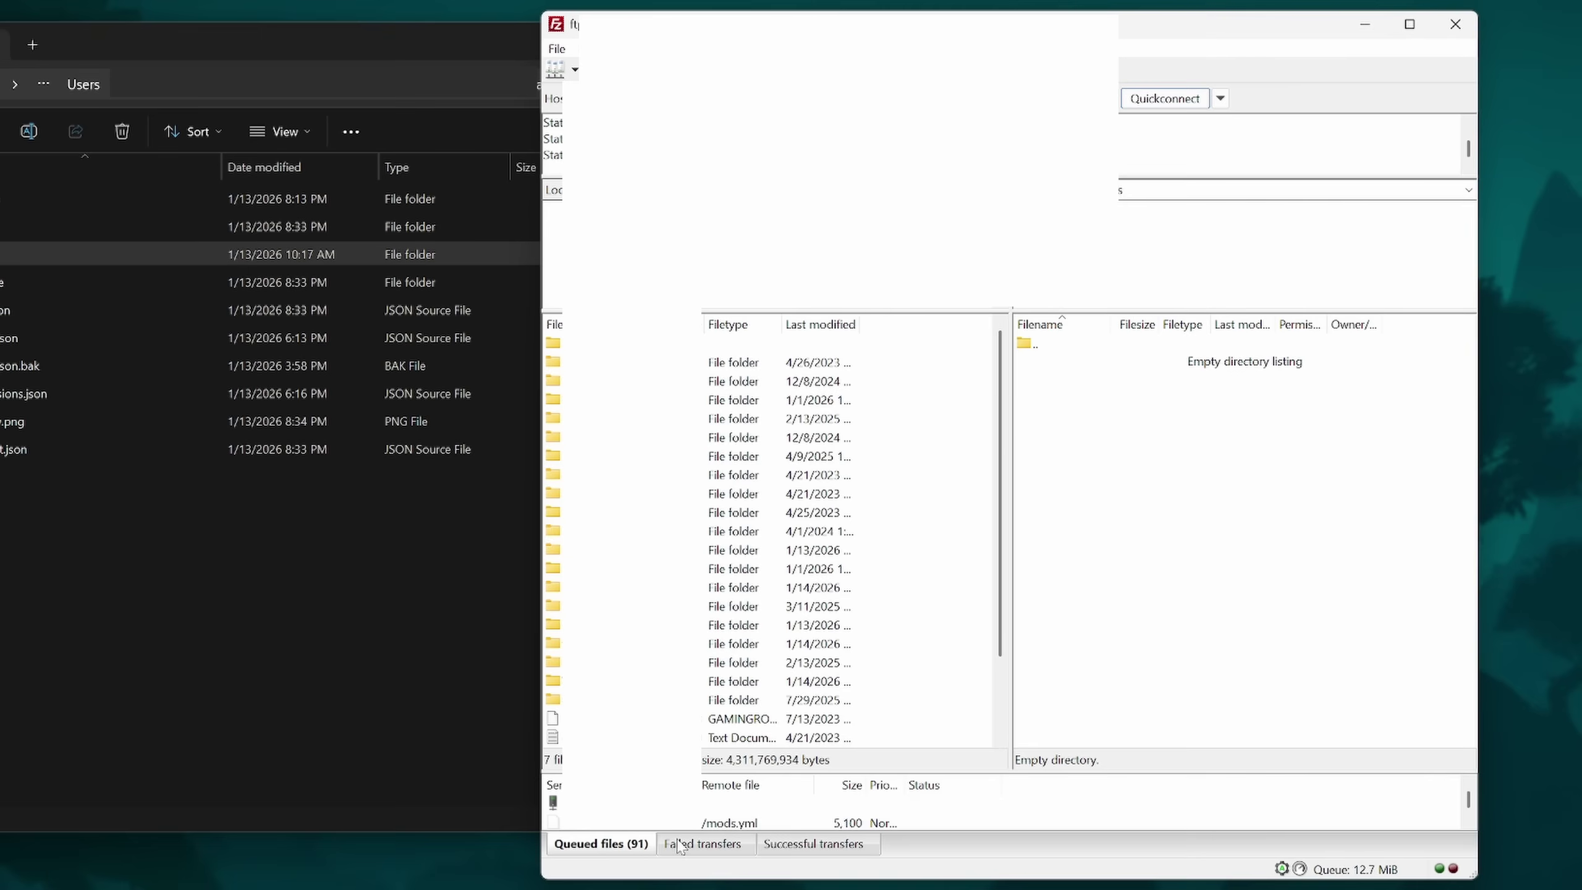